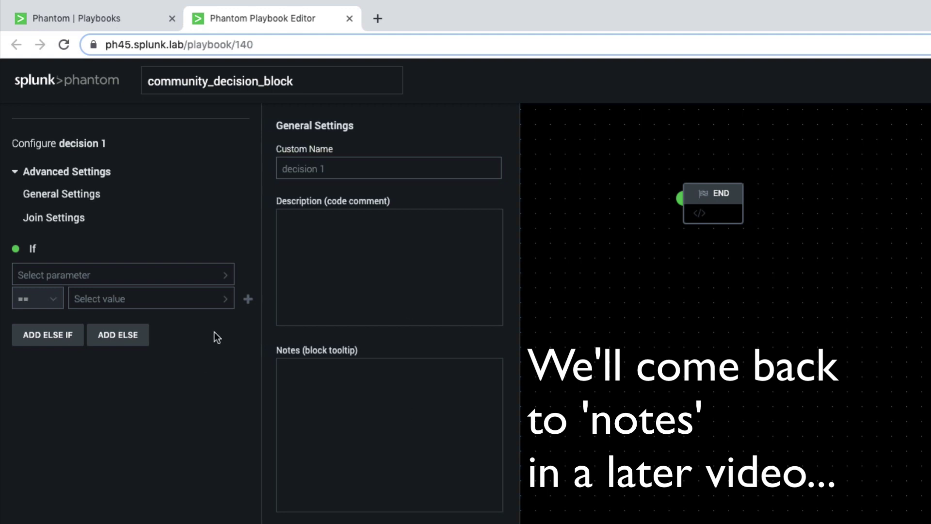
{"action": "left_click", "coordinate": [91, 224]}
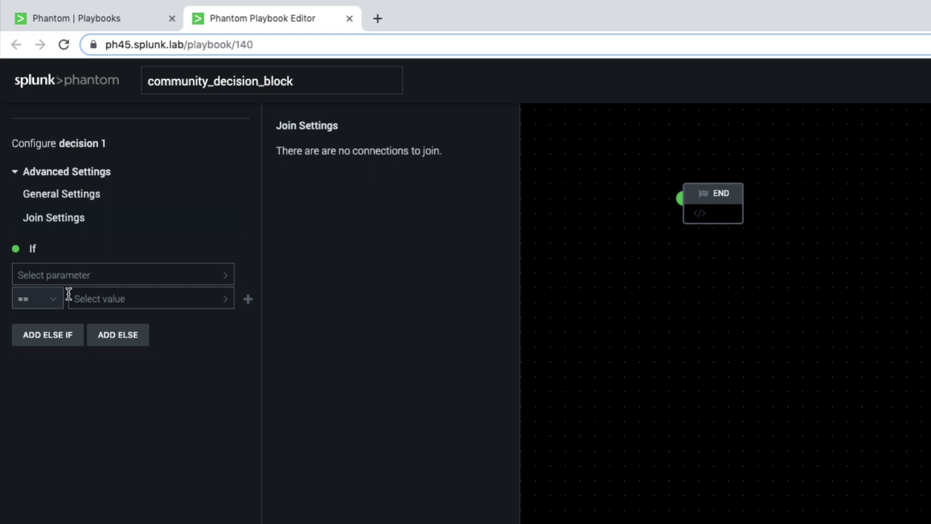
{"action": "left_click", "coordinate": [53, 301]}
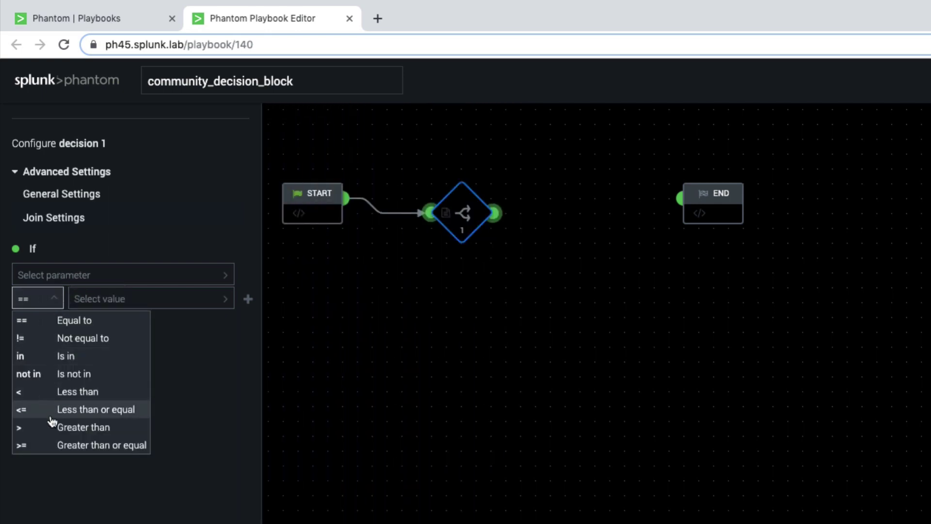
{"action": "left_click", "coordinate": [54, 312]}
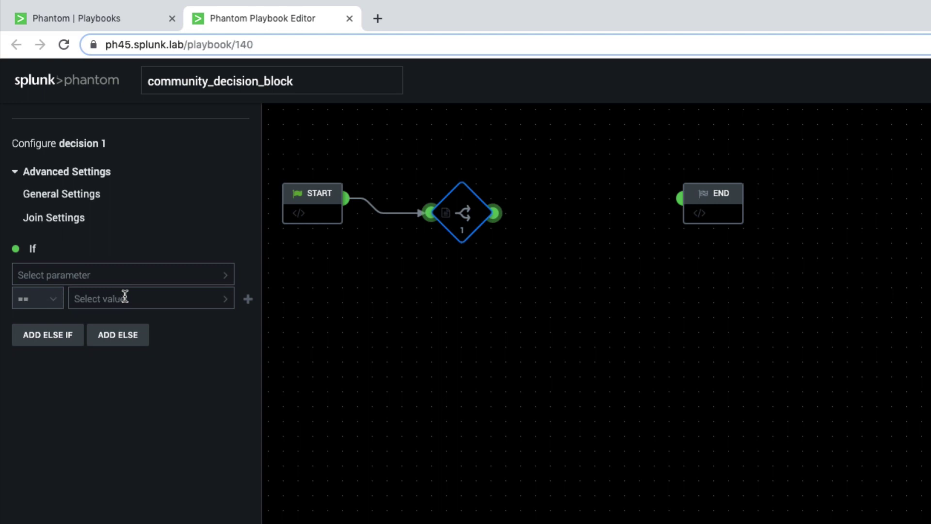
- Set decision 1's If condition to check that current_date:now.year is greater than 1999
{"action": "left_click", "coordinate": [147, 272]}
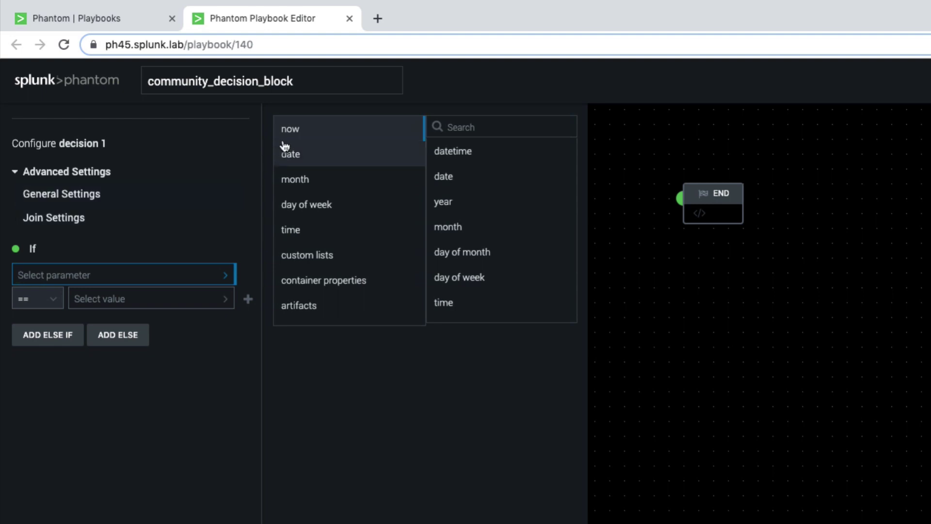
{"action": "left_click", "coordinate": [466, 203]}
{"action": "left_click", "coordinate": [61, 299]}
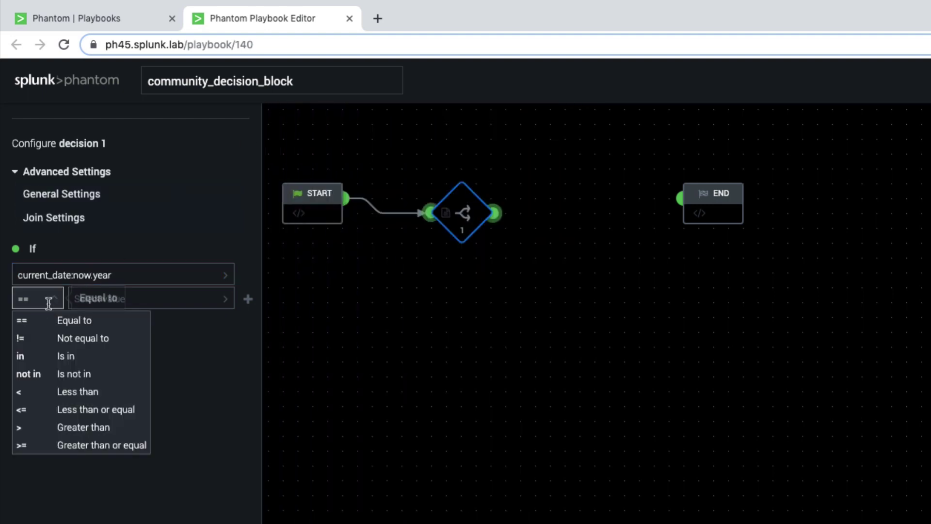
{"action": "left_click", "coordinate": [39, 426]}
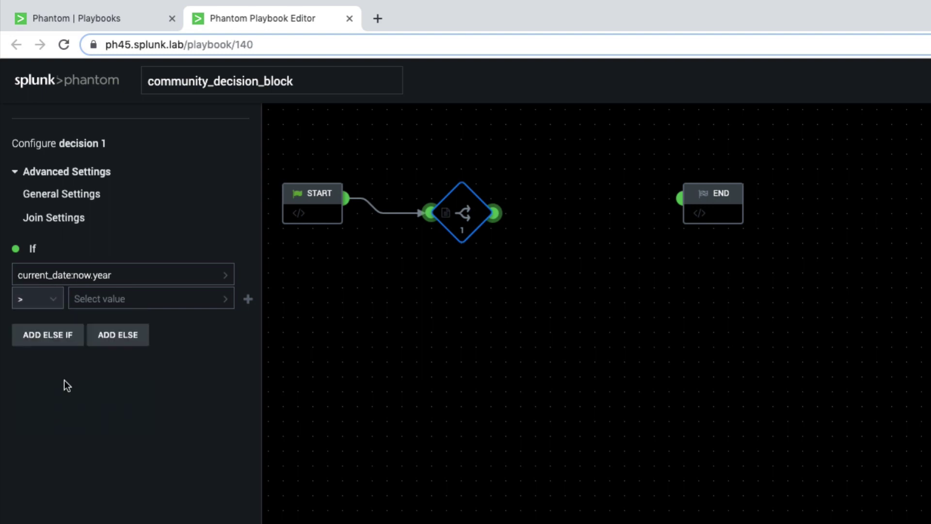
{"action": "left_click", "coordinate": [115, 293]}
{"action": "type", "text": "1999"}
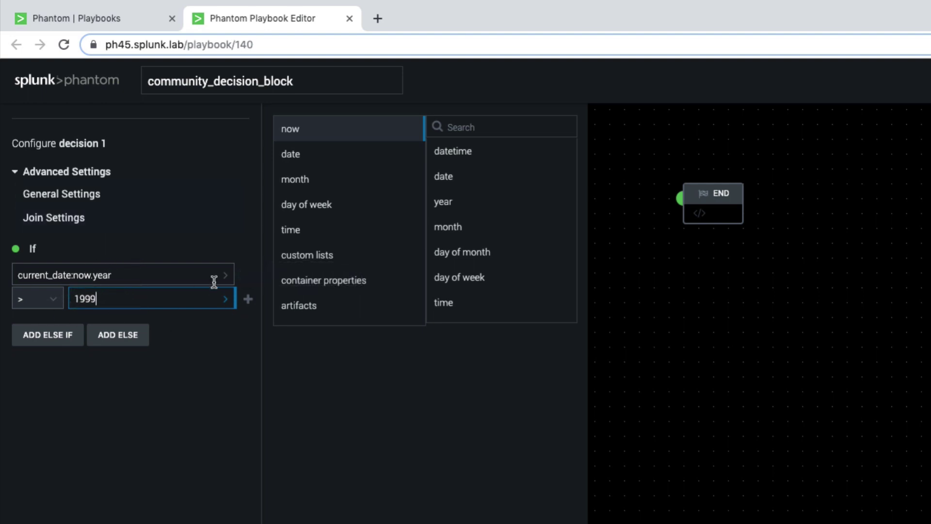
- Add an Else branch to the decision and set the If condition's comparison year to 2050
{"action": "left_click", "coordinate": [132, 334]}
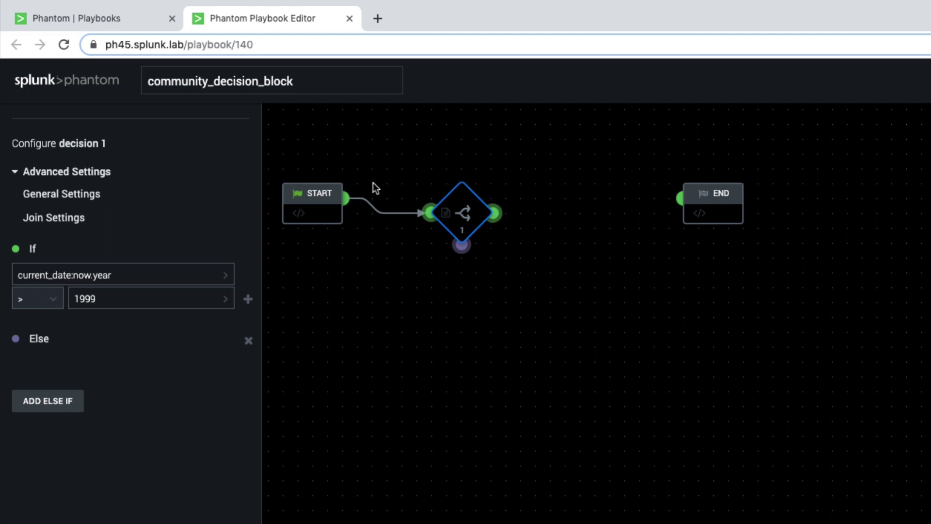
{"action": "double_click", "coordinate": [118, 299]}
{"action": "type", "text": "20"}
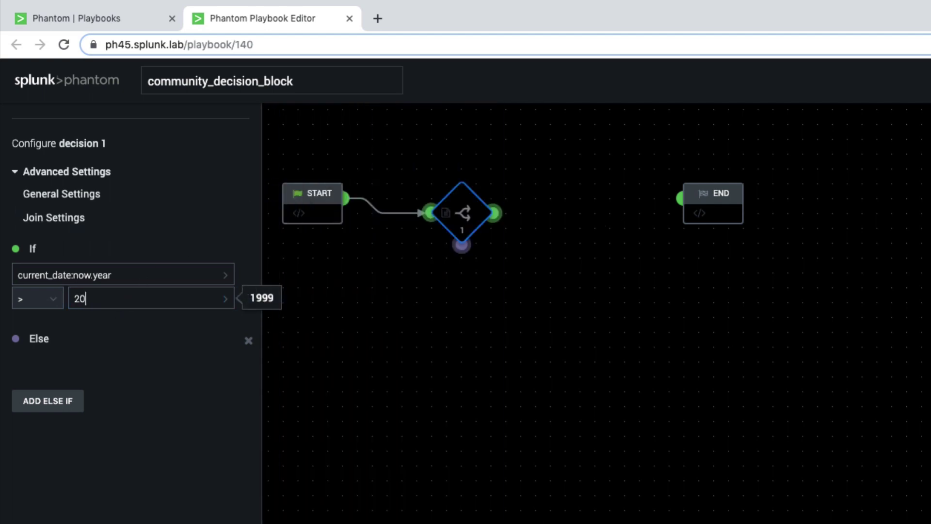
{"action": "type", "text": "50"}
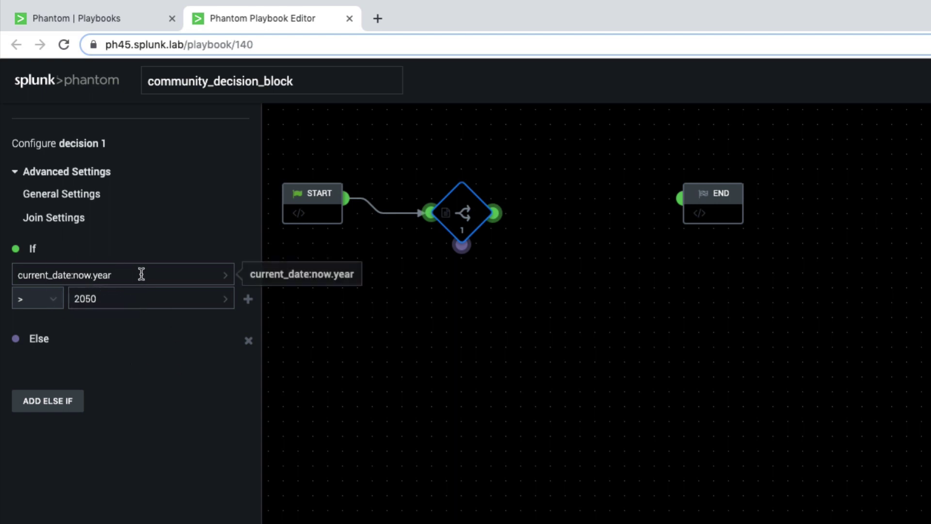
- Add a second If condition requiring current_date:now.month to equal December
{"action": "left_click", "coordinate": [247, 299]}
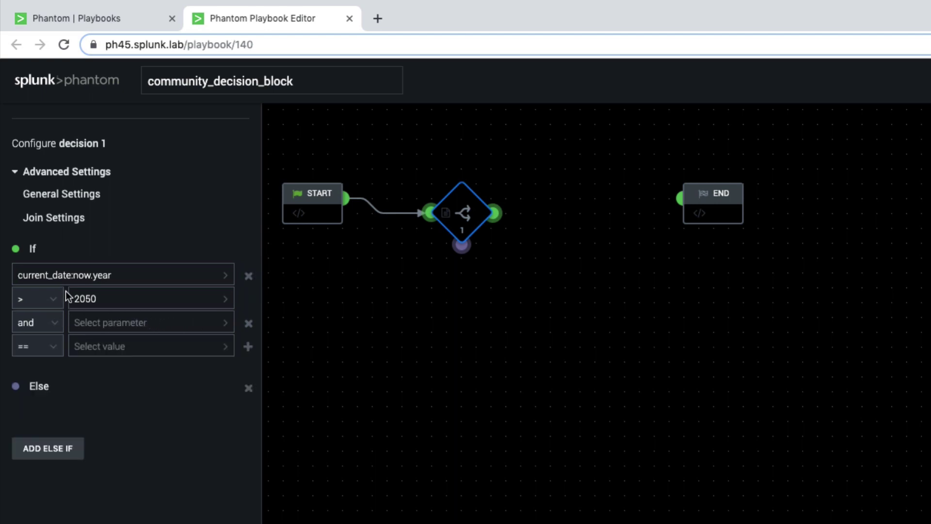
{"action": "left_click", "coordinate": [116, 326]}
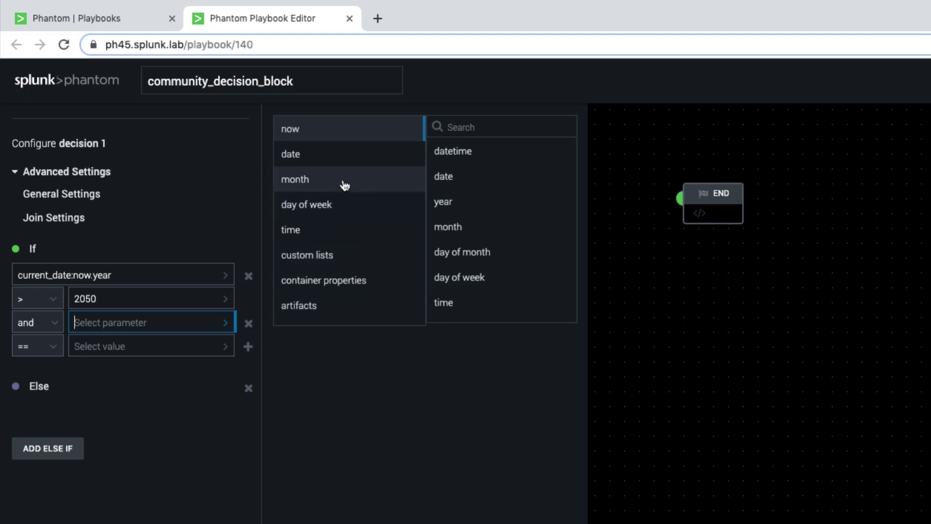
{"action": "left_click", "coordinate": [492, 235]}
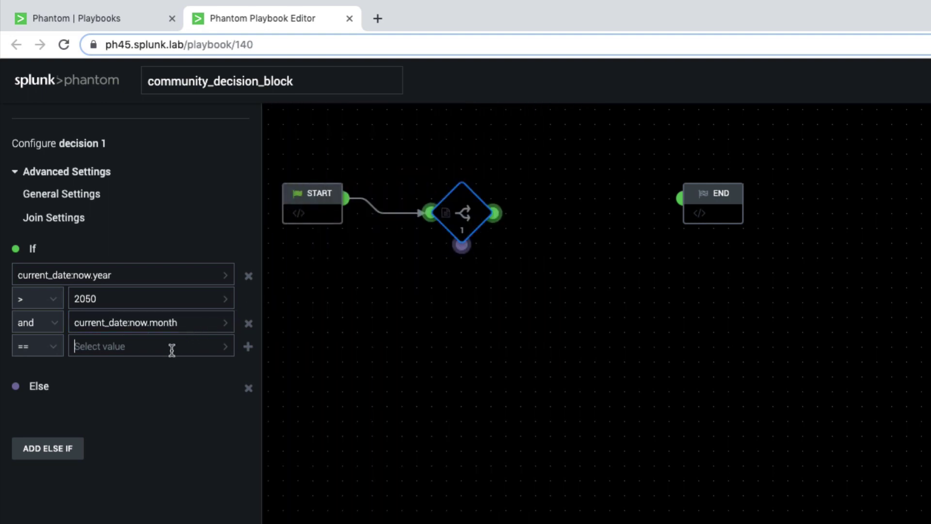
{"action": "left_click", "coordinate": [172, 347]}
{"action": "left_click", "coordinate": [332, 183]}
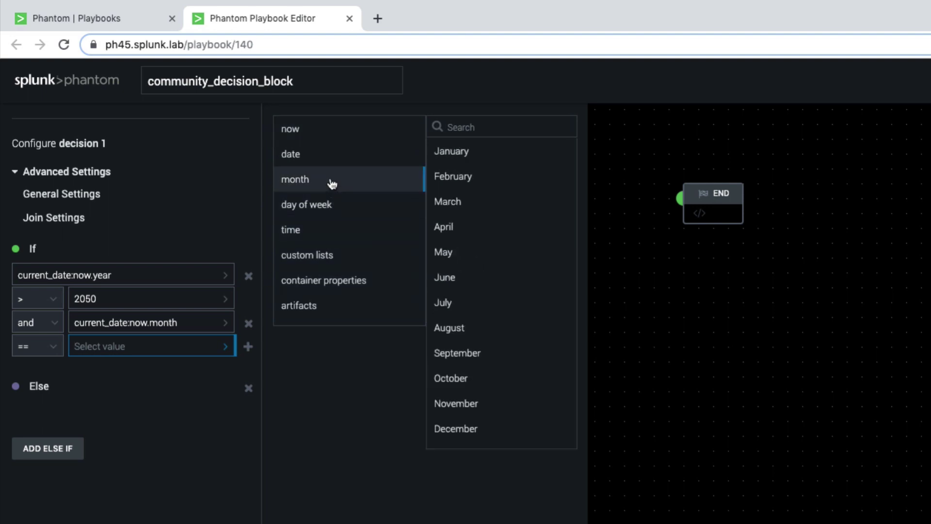
{"action": "left_click", "coordinate": [468, 429]}
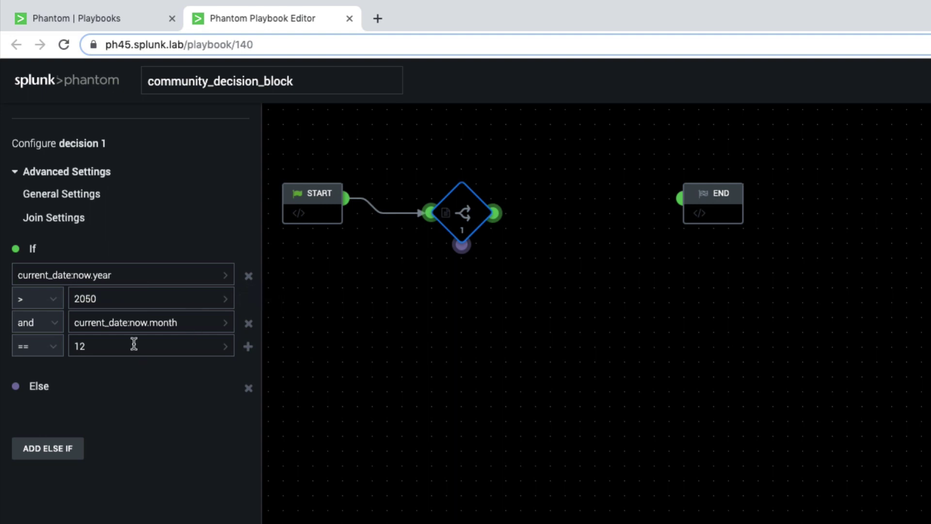
- Join the year and month conditions with "or" and add a third blank condition to the If branch
{"action": "left_click", "coordinate": [27, 322]}
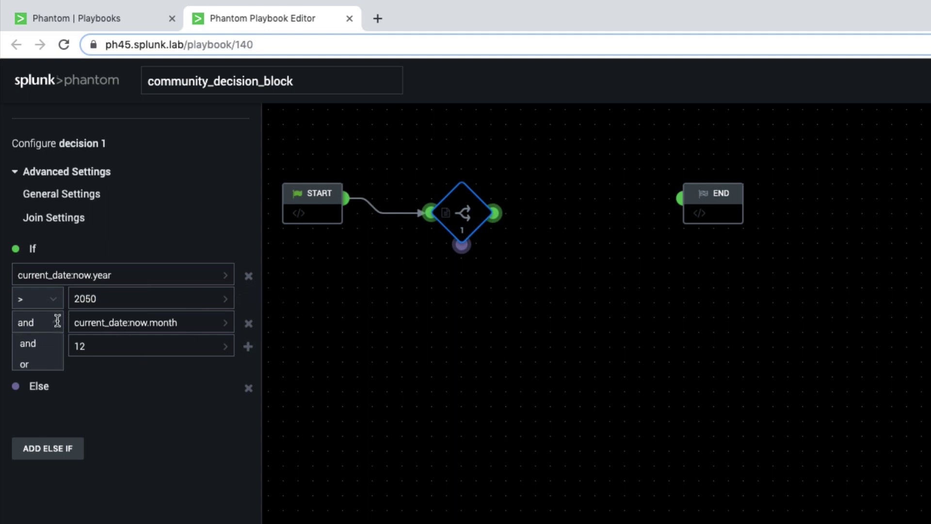
{"action": "left_click", "coordinate": [37, 364]}
{"action": "left_click", "coordinate": [248, 346]}
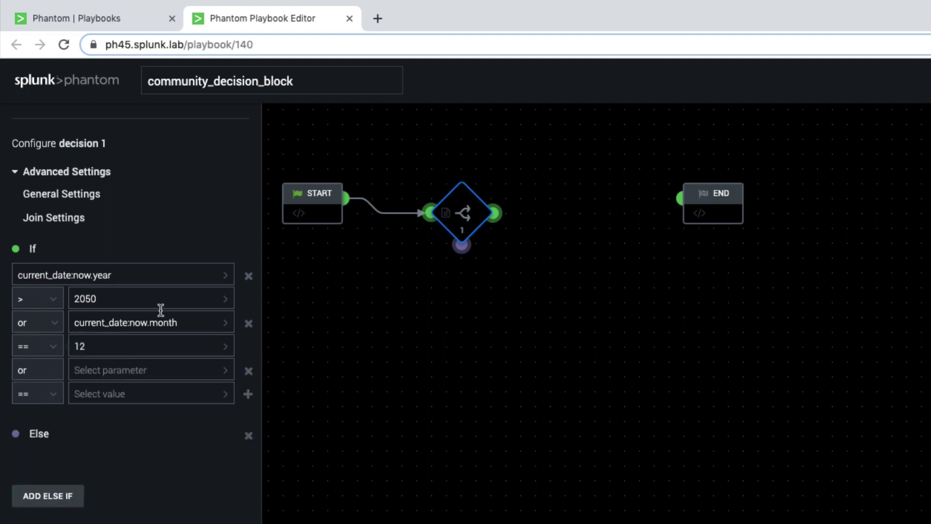
- Alternate the joining operator between "and" and "or", finishing with "or", and remove the third blank condition
{"action": "left_click", "coordinate": [48, 322]}
{"action": "left_click", "coordinate": [46, 344]}
{"action": "left_click", "coordinate": [56, 323]}
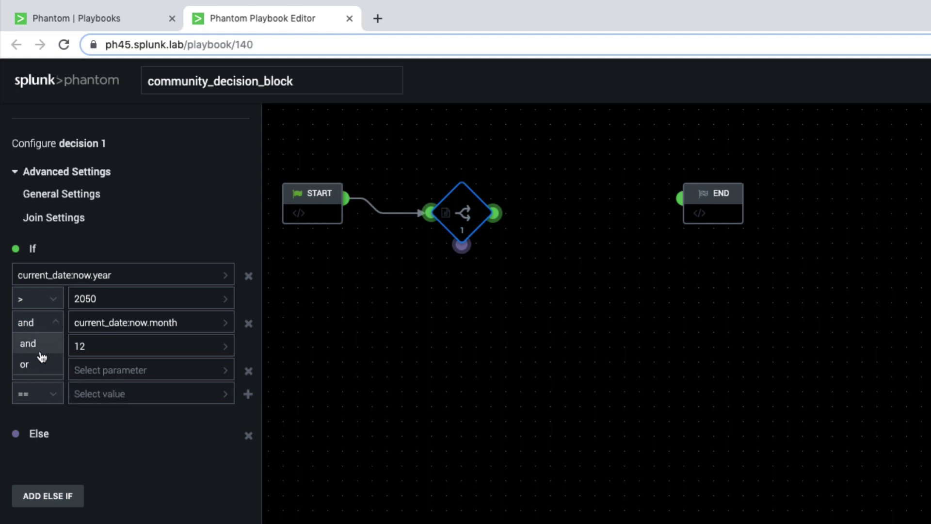
{"action": "left_click", "coordinate": [37, 359]}
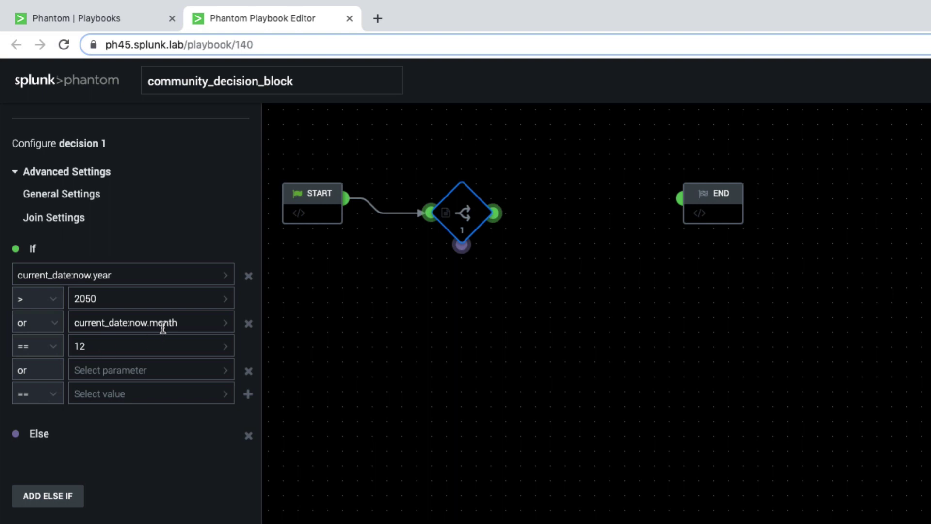
{"action": "left_click", "coordinate": [37, 323]}
{"action": "left_click", "coordinate": [42, 343]}
{"action": "left_click", "coordinate": [248, 372]}
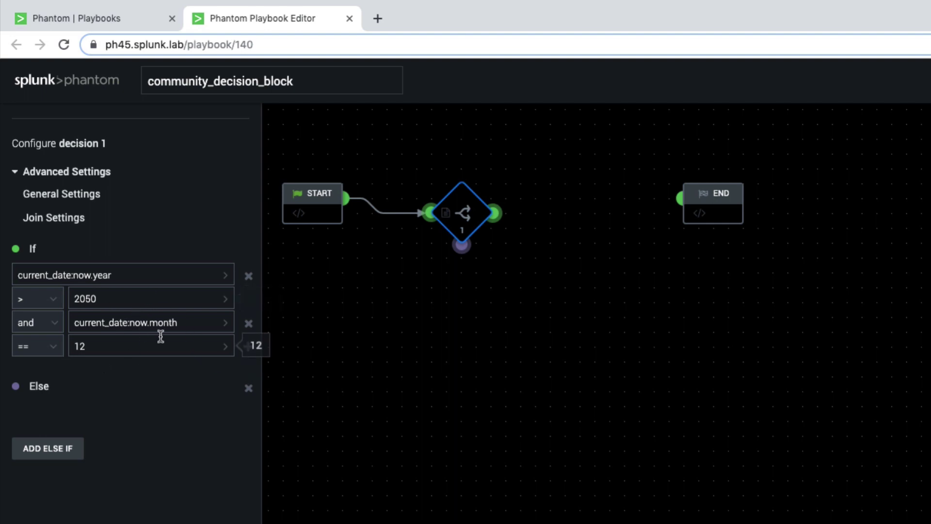
{"action": "left_click", "coordinate": [56, 323]}
{"action": "left_click", "coordinate": [39, 361]}
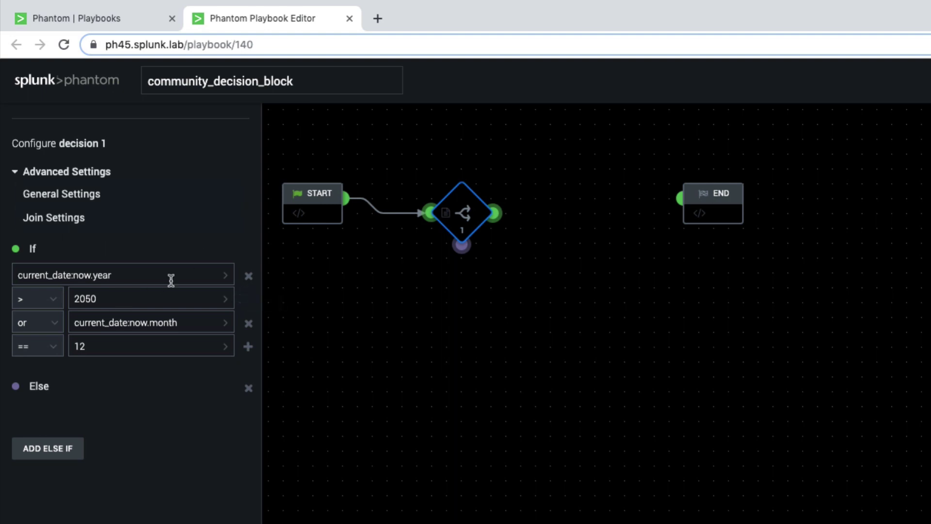
- Set the month condition's value to August and remove that month condition from the If branch
{"action": "left_click", "coordinate": [129, 347]}
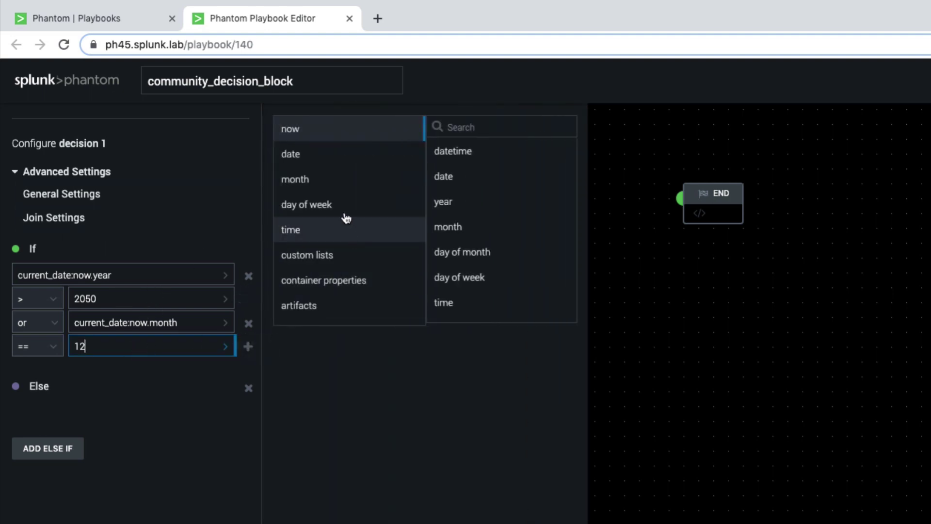
{"action": "left_click", "coordinate": [338, 184]}
{"action": "left_click", "coordinate": [500, 338]}
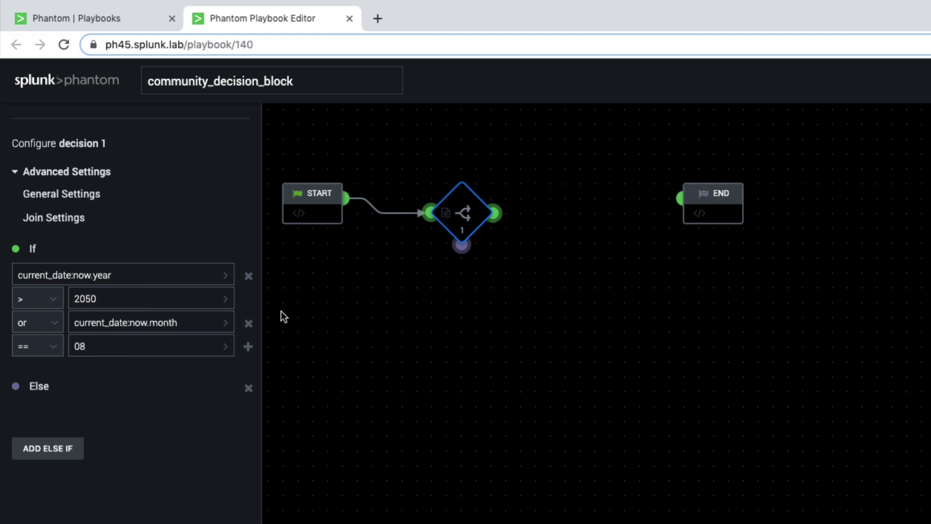
{"action": "left_click", "coordinate": [250, 325]}
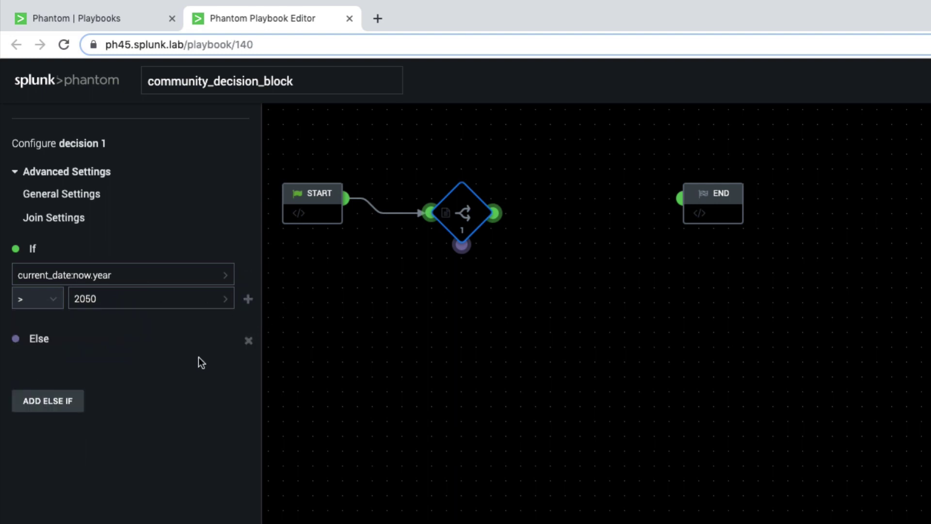
- Replace the Else branch with three blank Else If branches and a new Else, and swap that Else for another Else If
{"action": "left_click", "coordinate": [250, 342]}
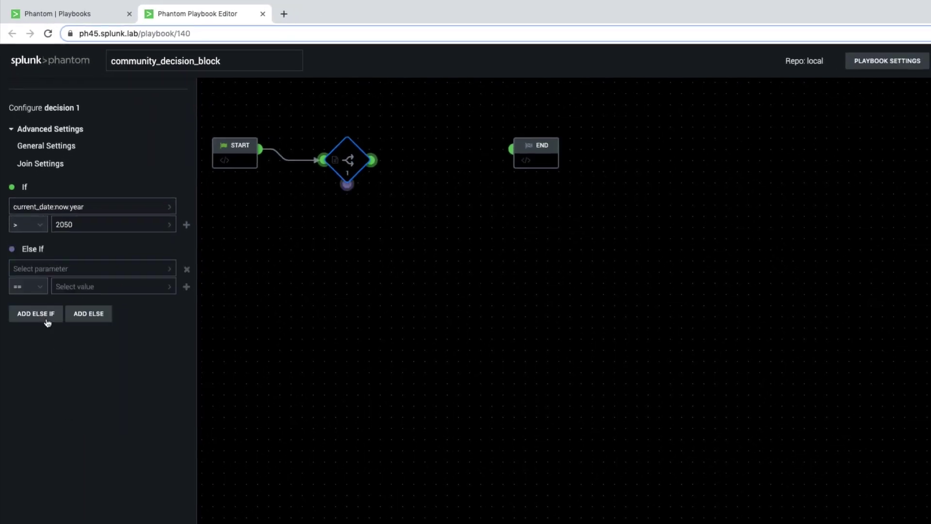
{"action": "left_click", "coordinate": [86, 315]}
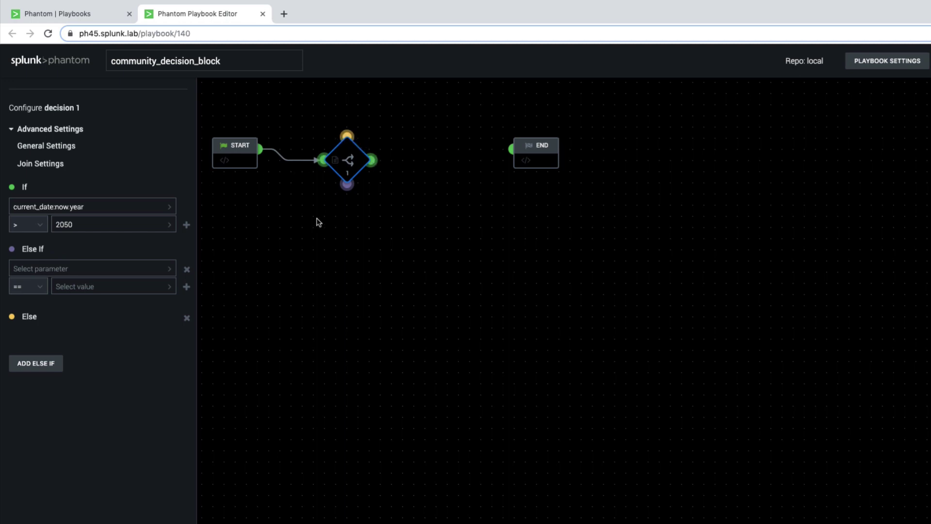
{"action": "left_click", "coordinate": [40, 368]}
{"action": "left_click", "coordinate": [50, 427]}
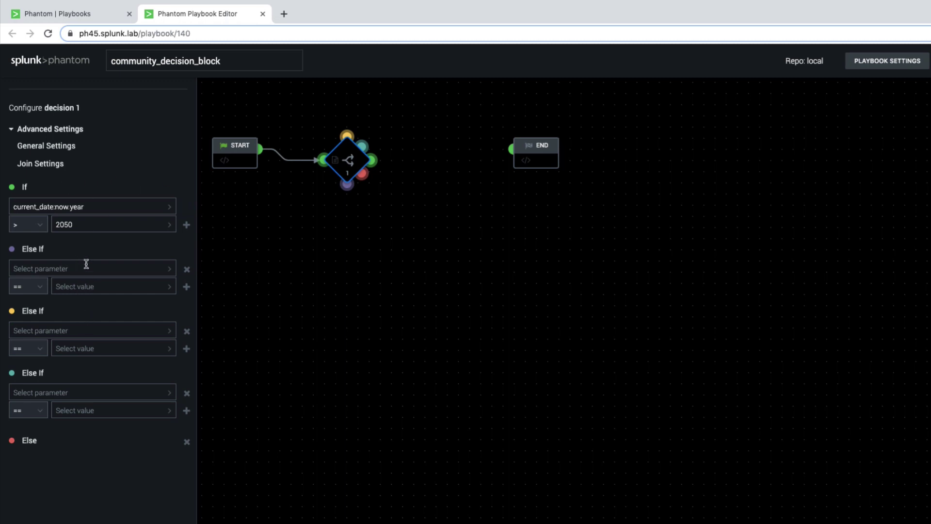
{"action": "left_click", "coordinate": [187, 442]}
{"action": "left_click", "coordinate": [47, 440]}
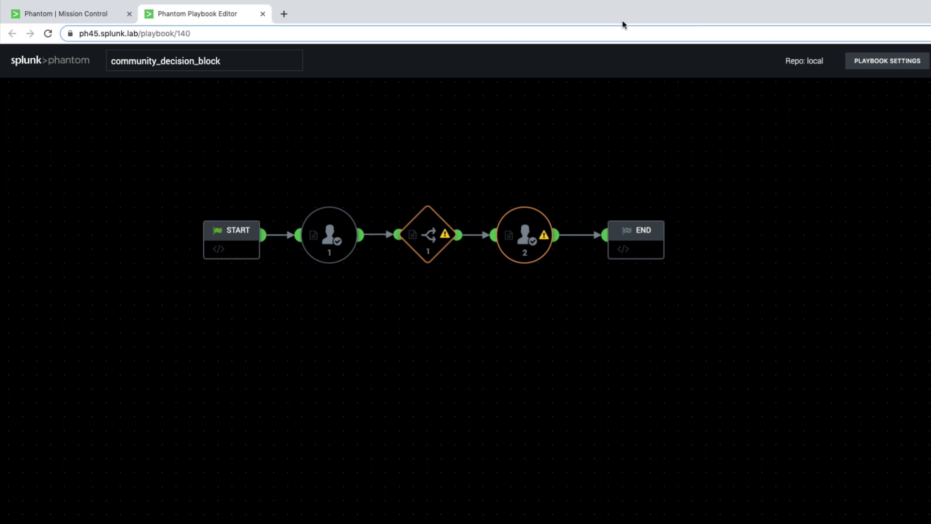
- Check prompt 1's settings and configure decision 1's If condition so that prompt_1:action_result.summary.responses.0 equals Yes
{"action": "left_click", "coordinate": [333, 233]}
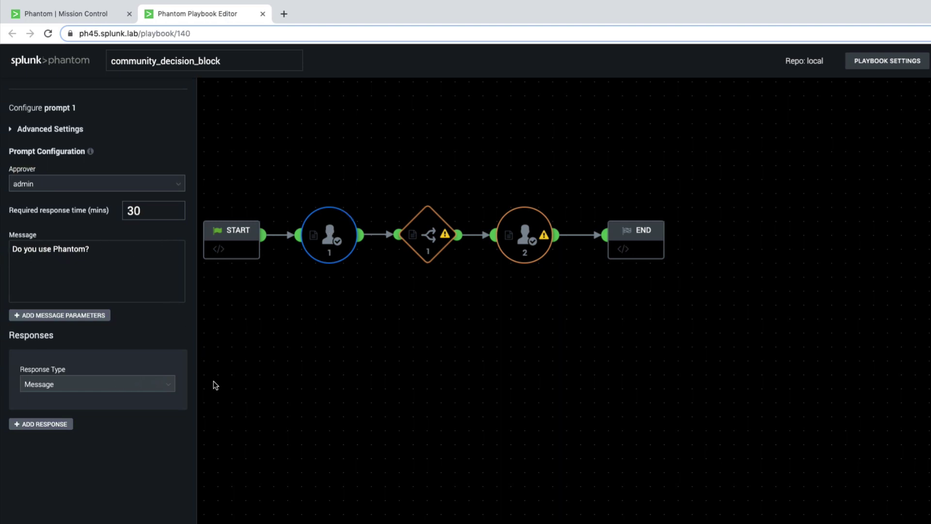
{"action": "left_click", "coordinate": [398, 351]}
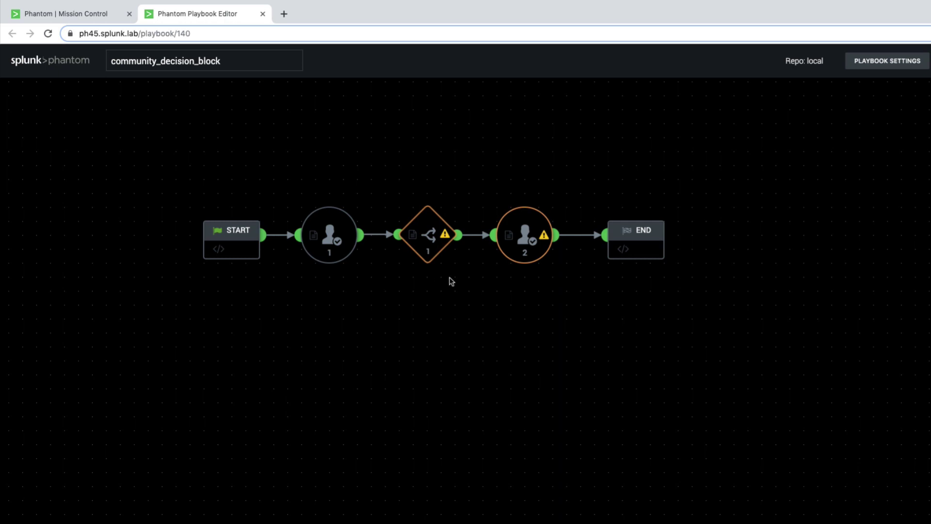
{"action": "left_click", "coordinate": [433, 239]}
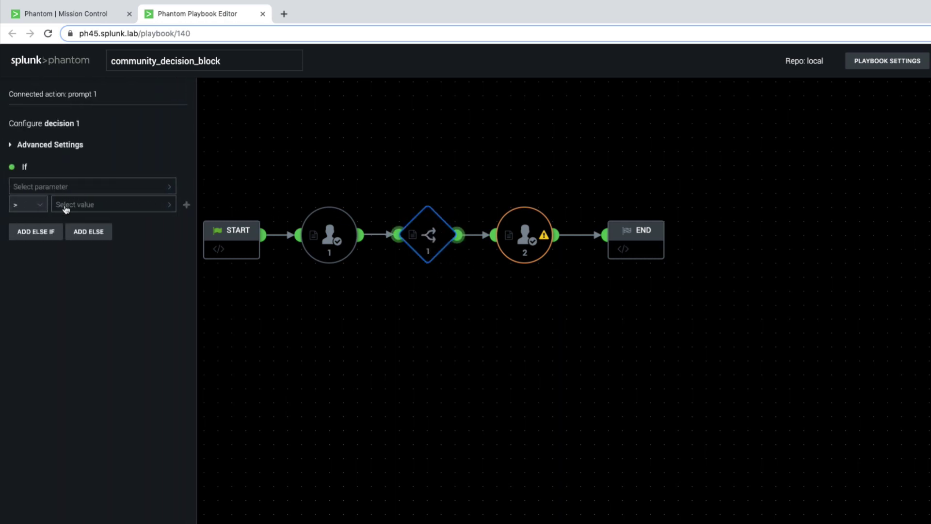
{"action": "left_click", "coordinate": [66, 186]}
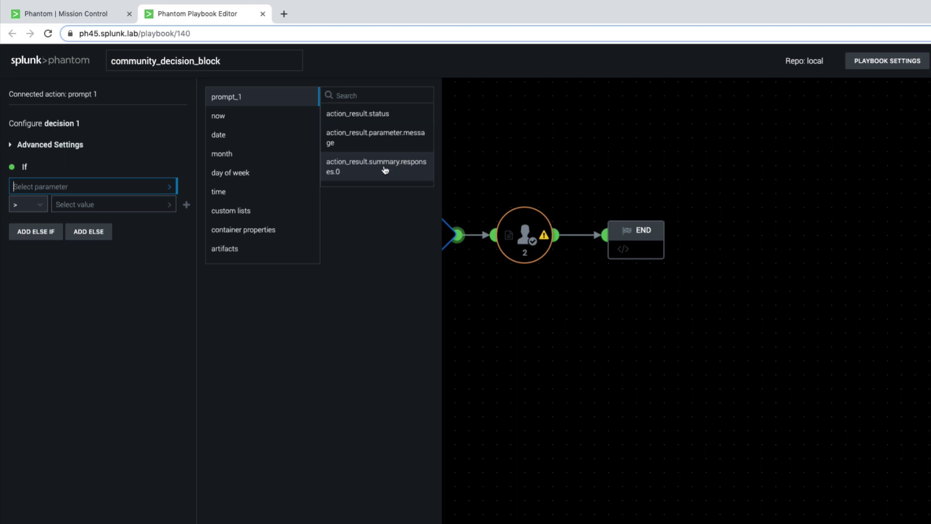
{"action": "left_click", "coordinate": [386, 167]}
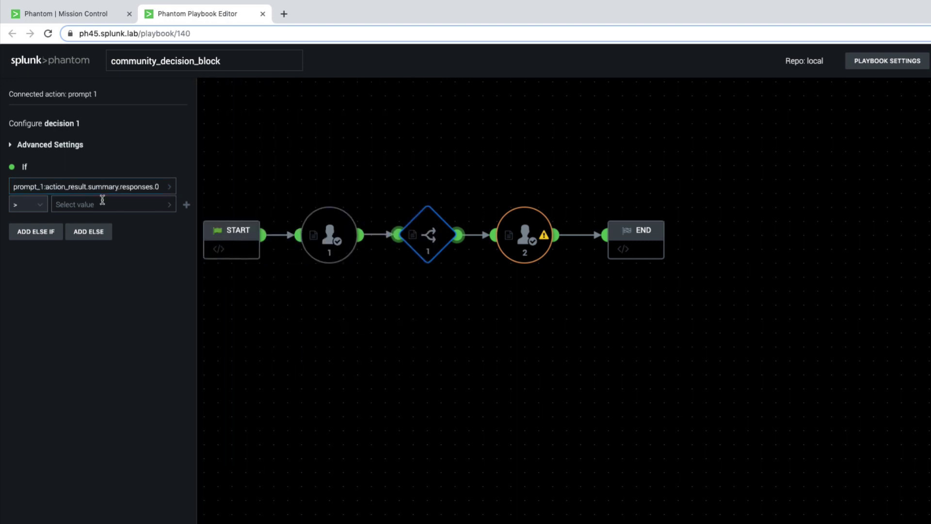
{"action": "left_click", "coordinate": [39, 206]}
{"action": "left_click", "coordinate": [44, 221]}
{"action": "left_click", "coordinate": [91, 204]}
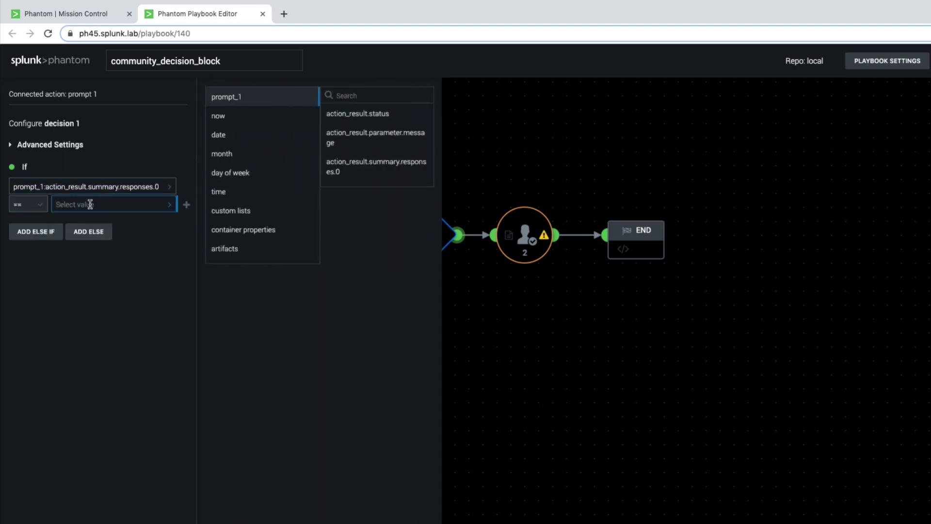
{"action": "type", "text": "Yes"}
- Add an Else If branch where prompt_1:action_result.summary.responses.0 equals No, and add an Else branch to decision 1
{"action": "left_click", "coordinate": [37, 231]}
{"action": "left_click", "coordinate": [75, 247]}
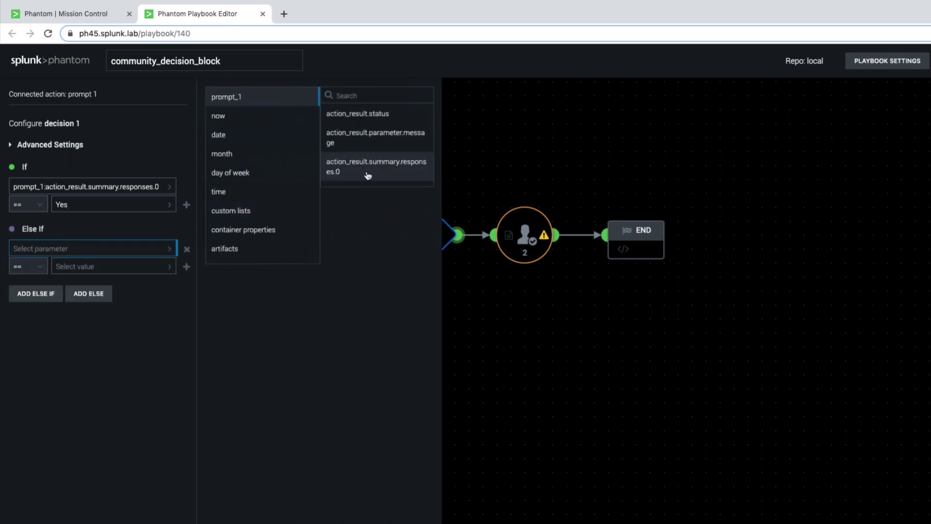
{"action": "left_click", "coordinate": [368, 169]}
{"action": "left_click", "coordinate": [97, 266]}
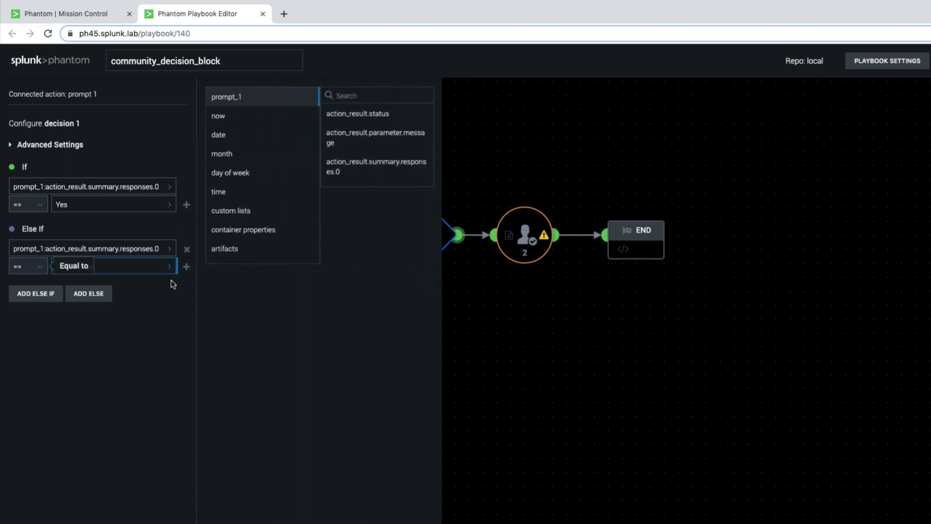
{"action": "type", "text": "No"}
{"action": "left_click", "coordinate": [89, 302]}
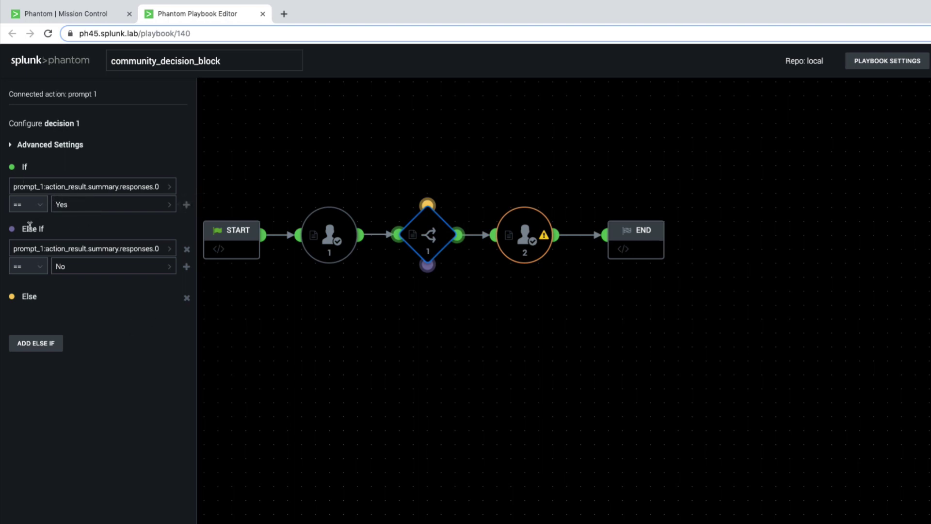
- Set prompt 2's approver to admin
{"action": "left_click", "coordinate": [533, 286]}
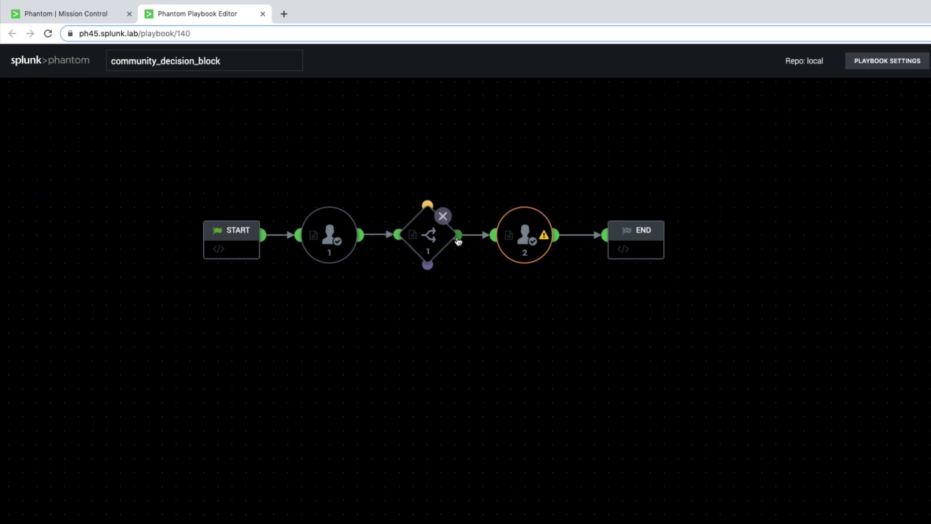
{"action": "left_click", "coordinate": [519, 237]}
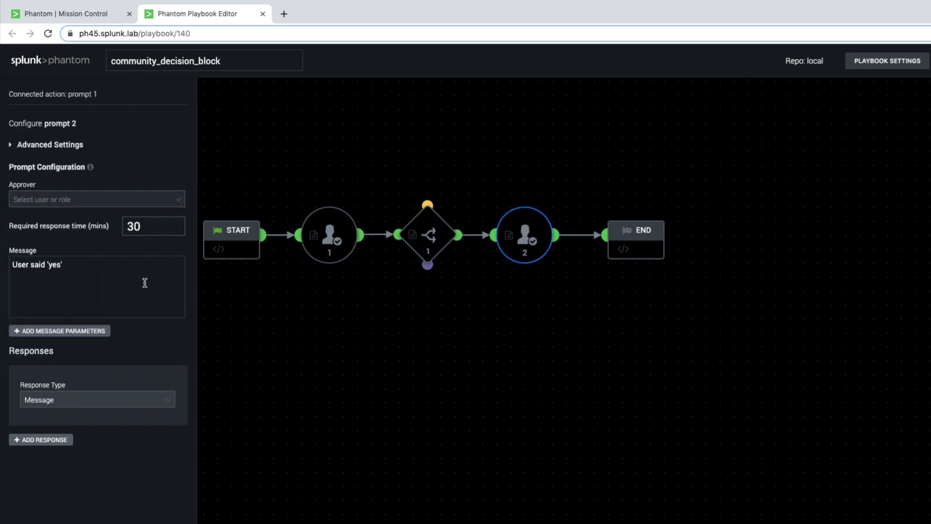
{"action": "left_click", "coordinate": [67, 204]}
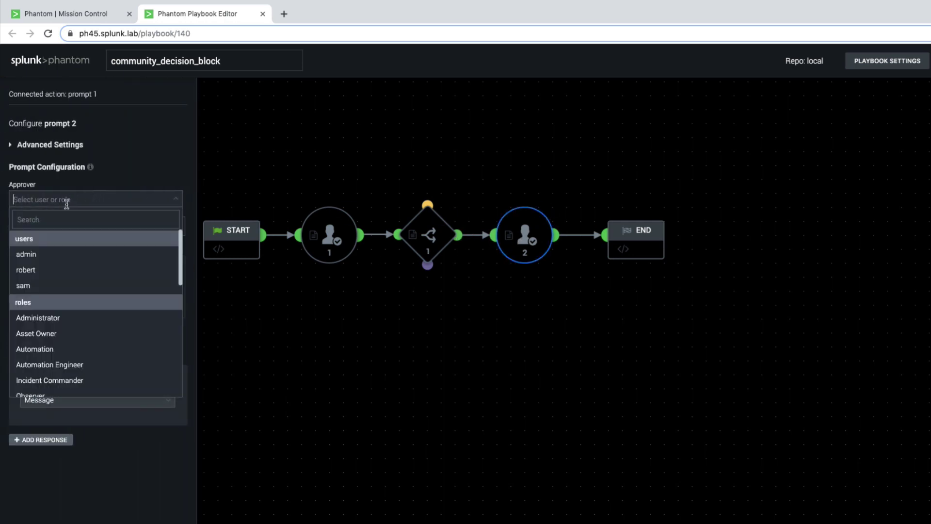
{"action": "left_click", "coordinate": [41, 254]}
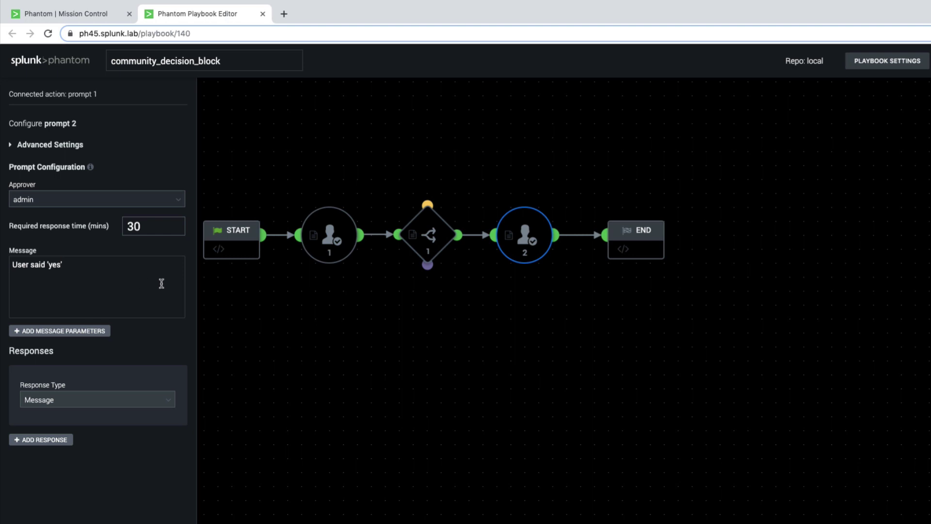
{"action": "mouse_move", "coordinate": [509, 241]}
{"action": "left_click", "coordinate": [201, 251]}
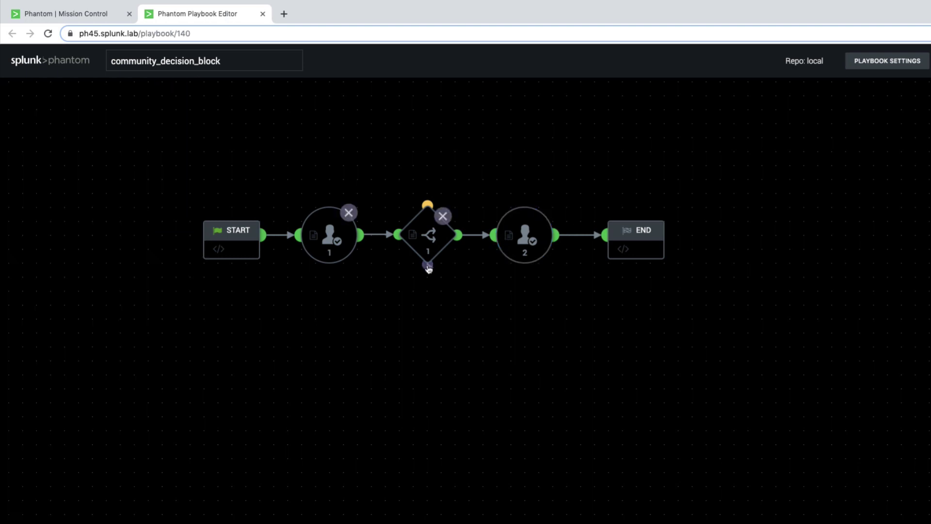
- Add a prompt on decision 1's Else If output with message "User said 'No'" and approver admin, and connect it to END
{"action": "left_click_drag", "start_coordinate": [428, 268], "coordinate": [510, 305]}
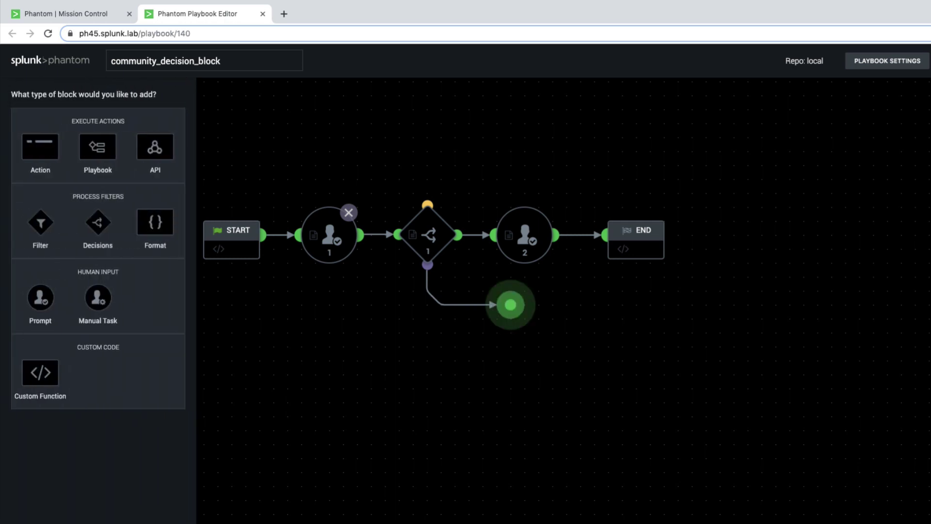
{"action": "left_click", "coordinate": [44, 307]}
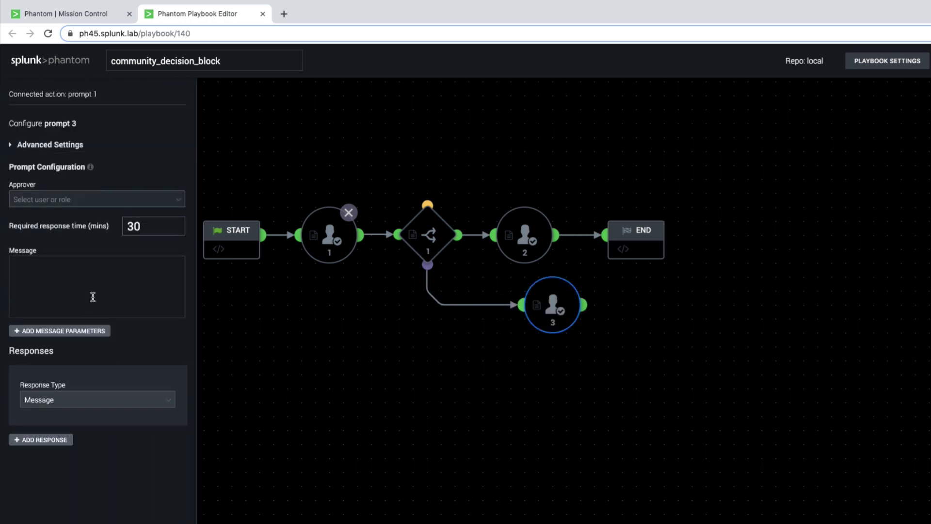
{"action": "left_click", "coordinate": [92, 297]}
{"action": "type", "text": "User said 'No"}
{"action": "left_click", "coordinate": [63, 200]}
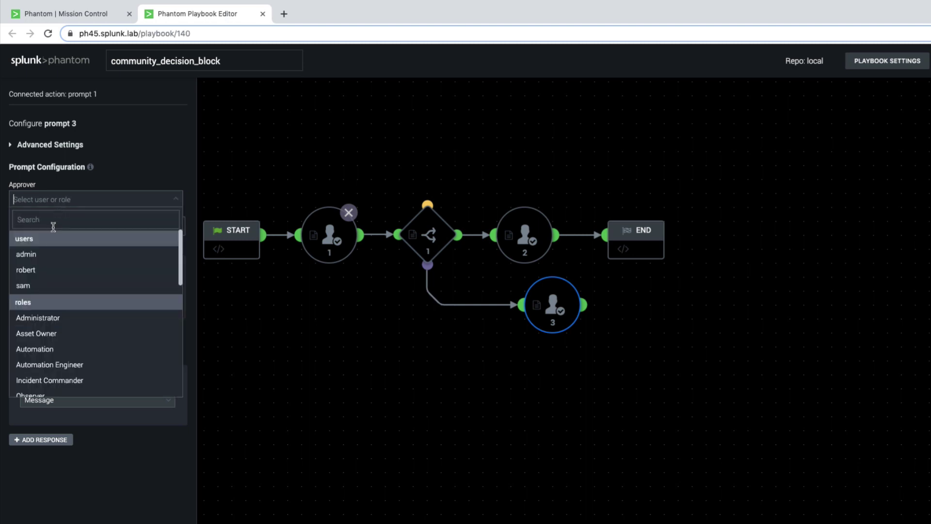
{"action": "left_click", "coordinate": [37, 256]}
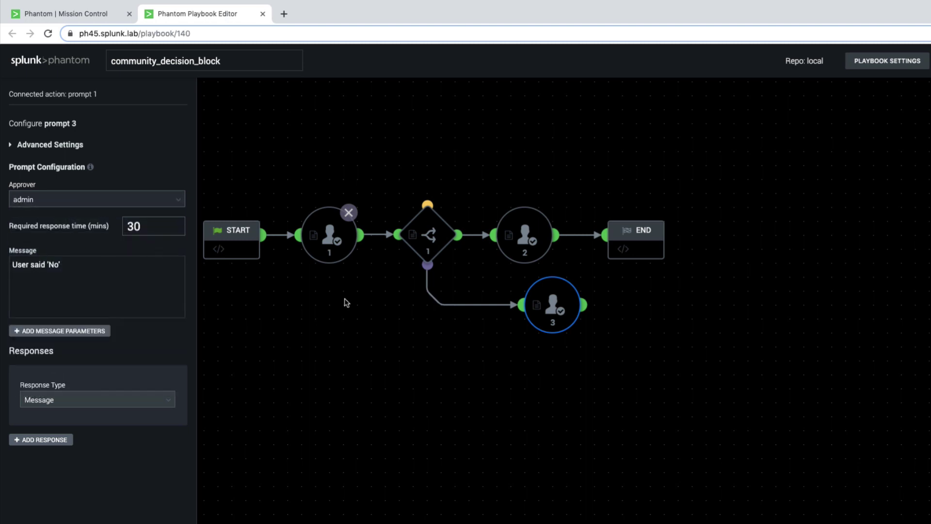
{"action": "left_click", "coordinate": [600, 294]}
{"action": "mouse_move", "coordinate": [555, 301]}
{"action": "left_mouse_down"}
{"action": "mouse_move", "coordinate": [528, 301]}
{"action": "mouse_move", "coordinate": [597, 251]}
{"action": "left_mouse_up"}
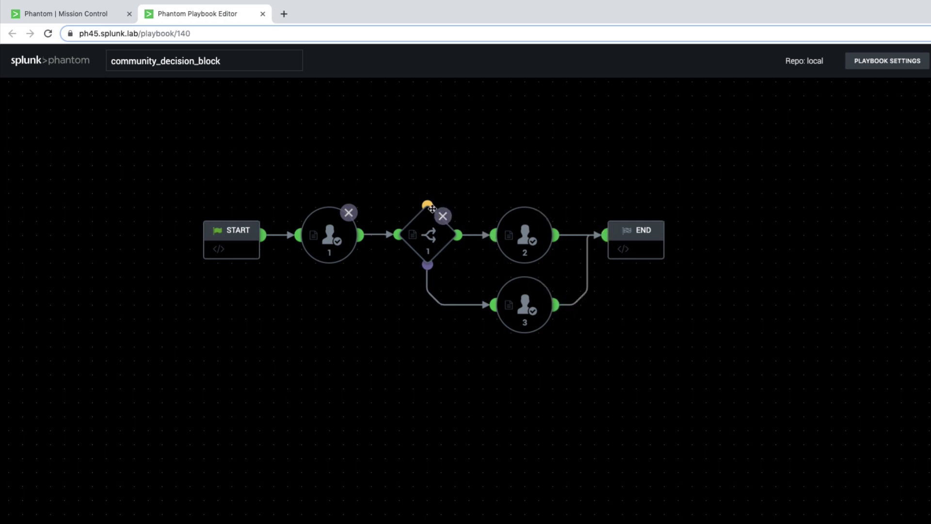
- Add a prompt on decision 1's Else output with message "User said something else." and approver admin, and connect it to END
{"action": "left_click", "coordinate": [427, 224]}
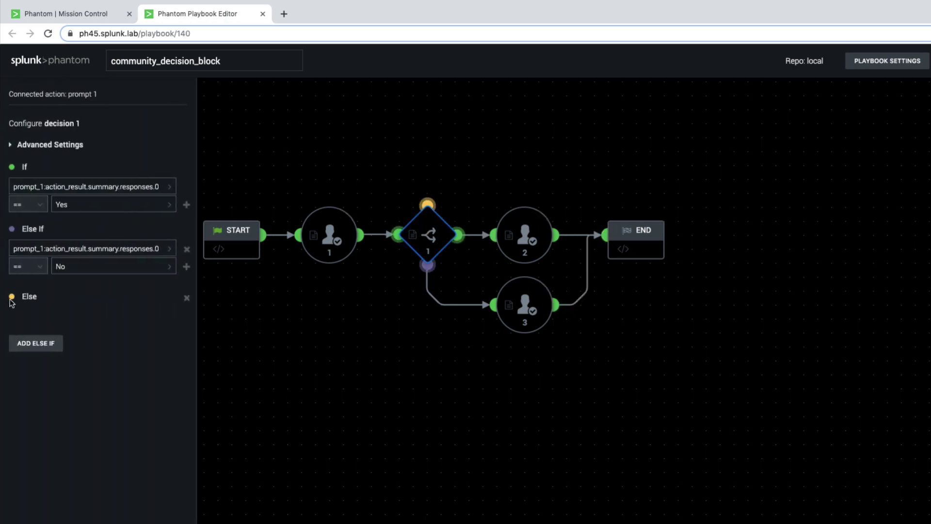
{"action": "mouse_move", "coordinate": [456, 239]}
{"action": "left_click", "coordinate": [483, 224]}
{"action": "left_click_drag", "start_coordinate": [433, 262], "coordinate": [494, 215]}
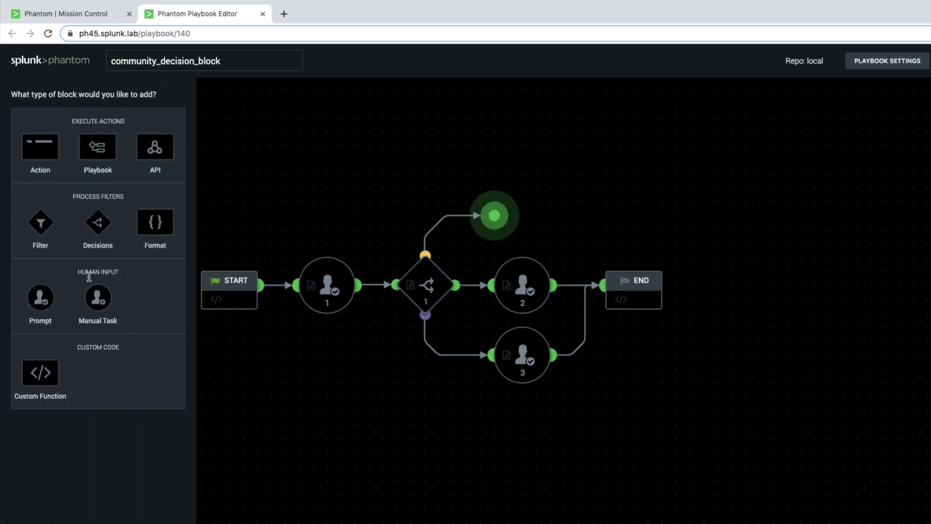
{"action": "left_click", "coordinate": [48, 295]}
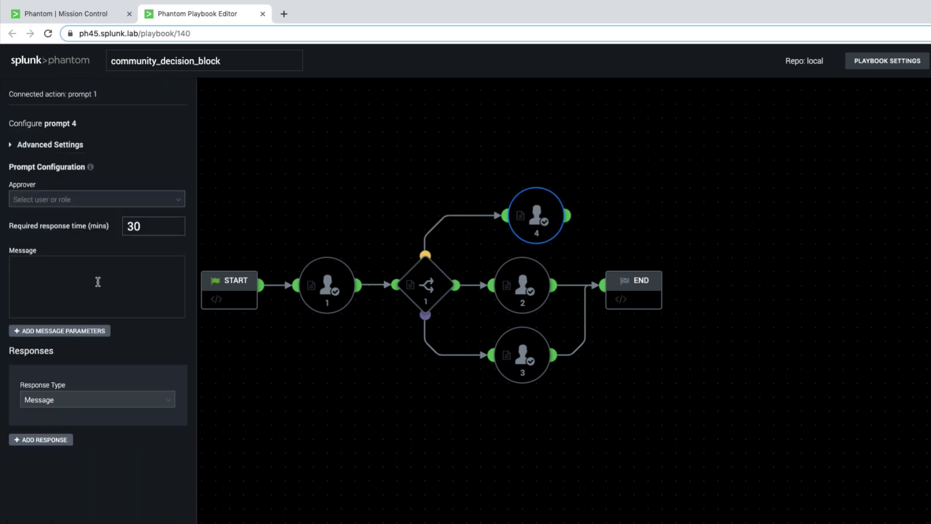
{"action": "left_click", "coordinate": [98, 282]}
{"action": "type", "text": "User said something else."}
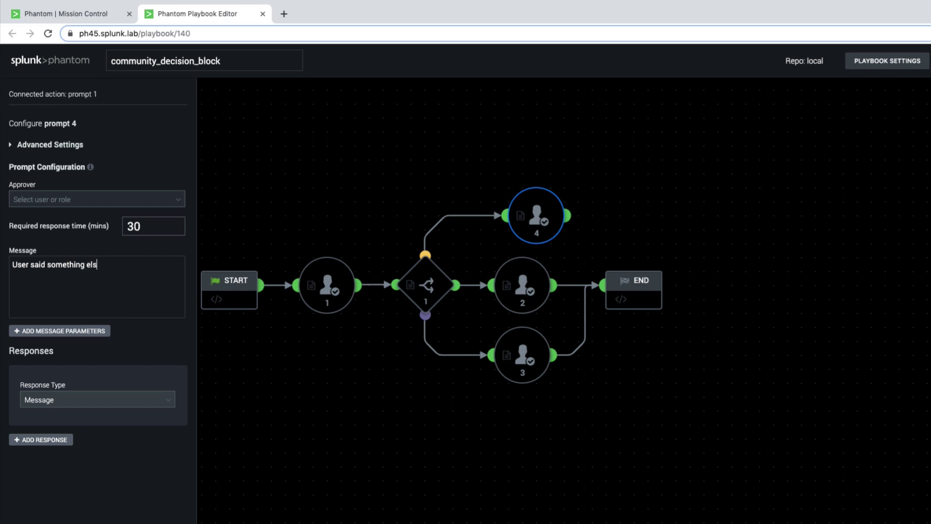
{"action": "left_click", "coordinate": [63, 200]}
{"action": "left_click", "coordinate": [43, 253]}
{"action": "left_click", "coordinate": [367, 390]}
{"action": "left_click_drag", "start_coordinate": [536, 219], "coordinate": [603, 286]}
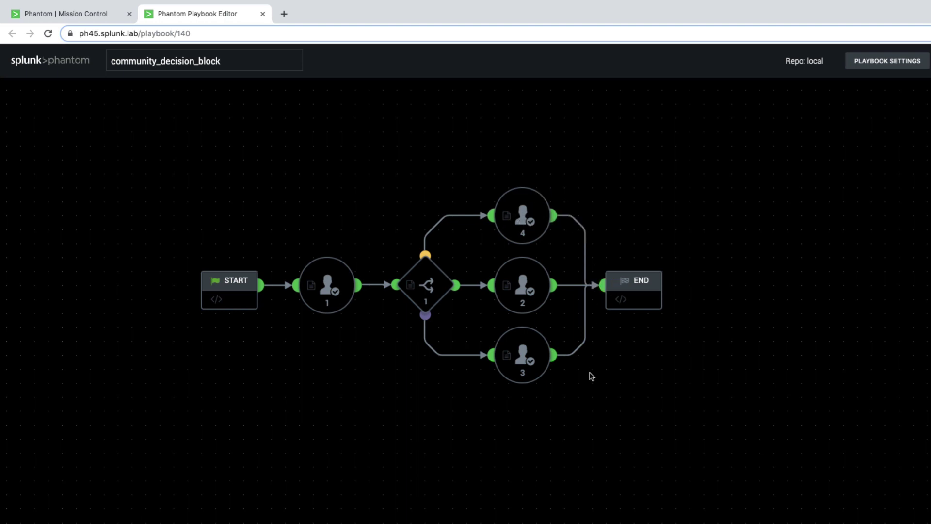
- Save the playbook with the comment "Community demo", reusing that comment until the editor is reloaded
{"action": "key", "text": "ctrl+s"}
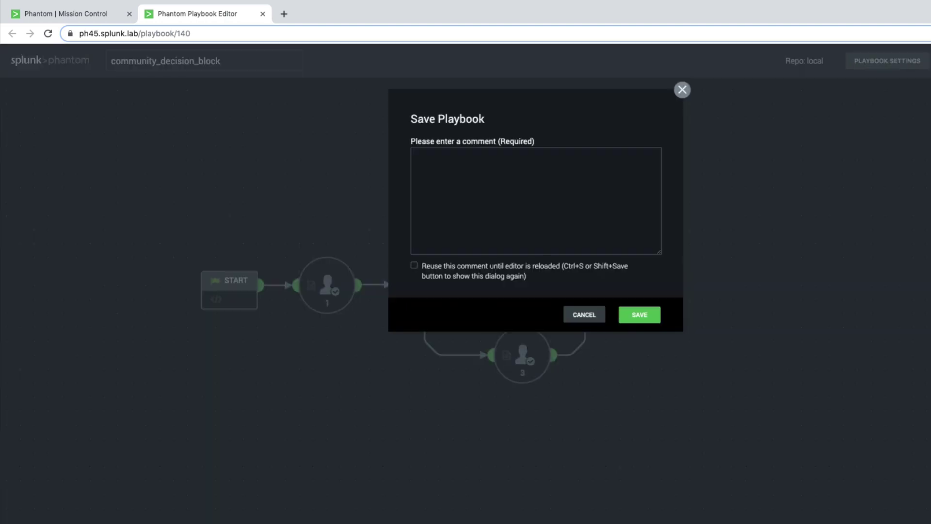
{"action": "left_click", "coordinate": [558, 196]}
{"action": "type", "text": "Community demo"}
{"action": "left_click", "coordinate": [415, 265]}
{"action": "left_click", "coordinate": [650, 315]}
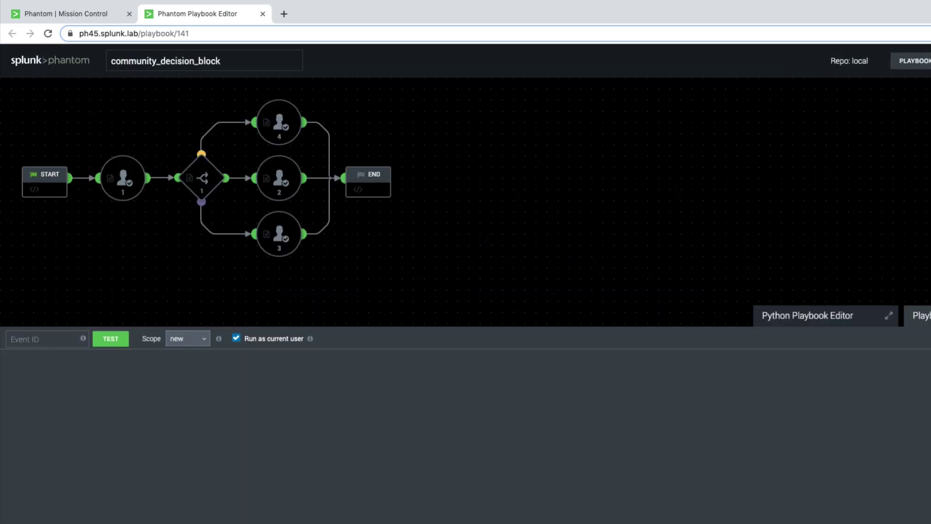
- Run a test of the playbook on event ID 15 with scope new
{"action": "left_click", "coordinate": [55, 342]}
{"action": "type", "text": "15"}
{"action": "left_click", "coordinate": [103, 342]}
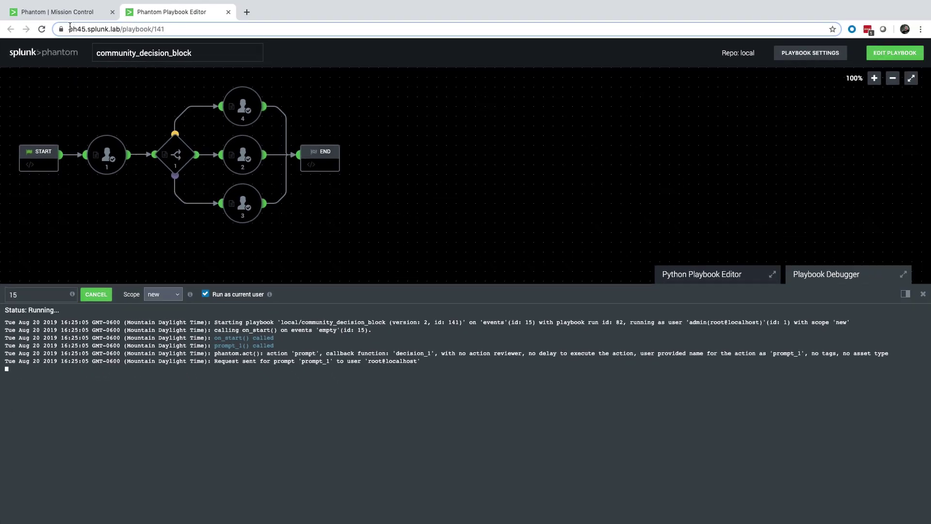
- Switch to Mission Control and complete the prompt_1 notification with the response "Yes"
{"action": "left_click", "coordinate": [70, 12]}
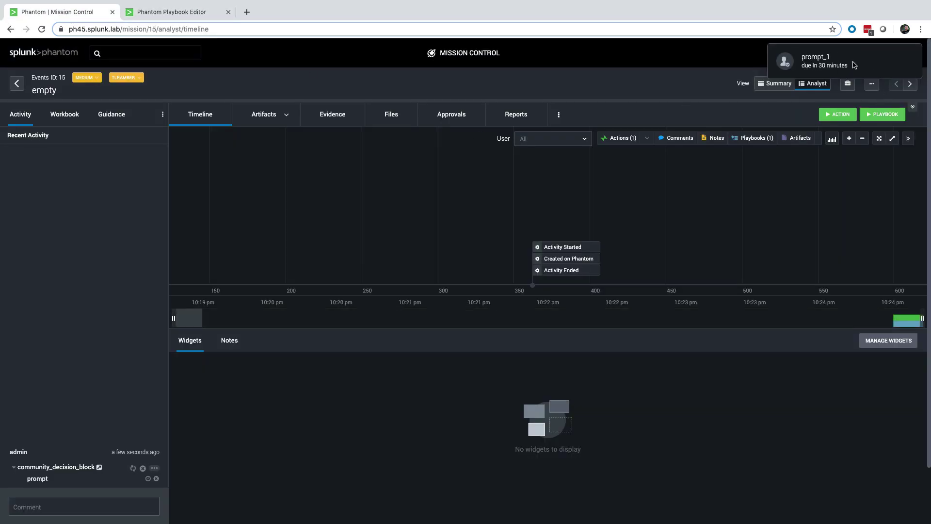
{"action": "left_click", "coordinate": [880, 54]}
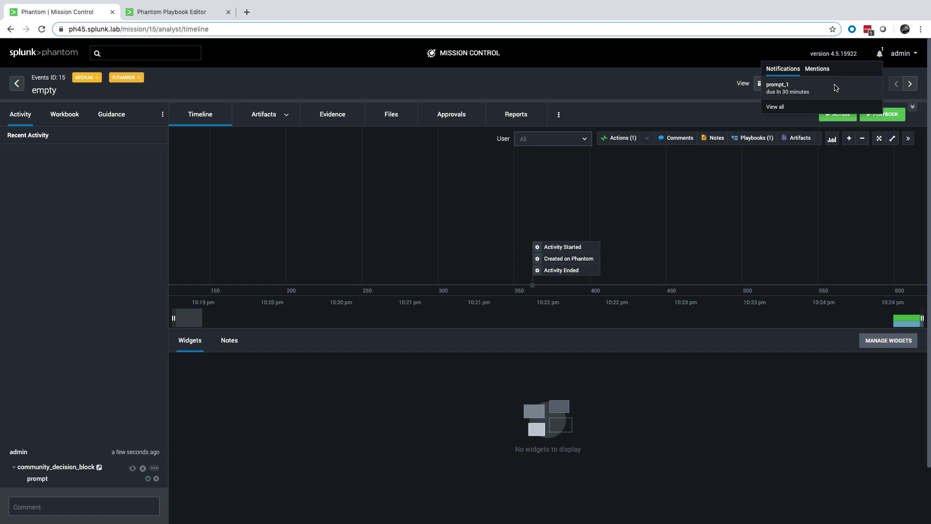
{"action": "left_click", "coordinate": [835, 84]}
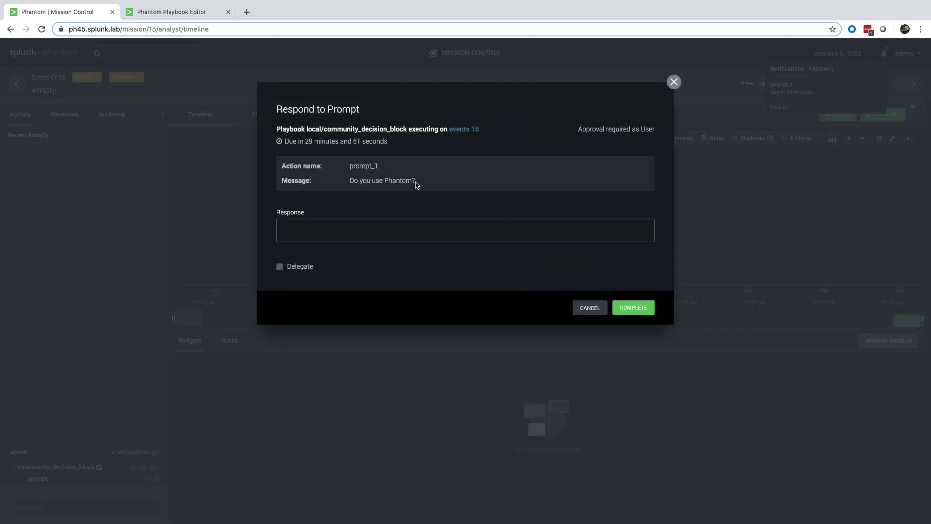
{"action": "left_click", "coordinate": [358, 231]}
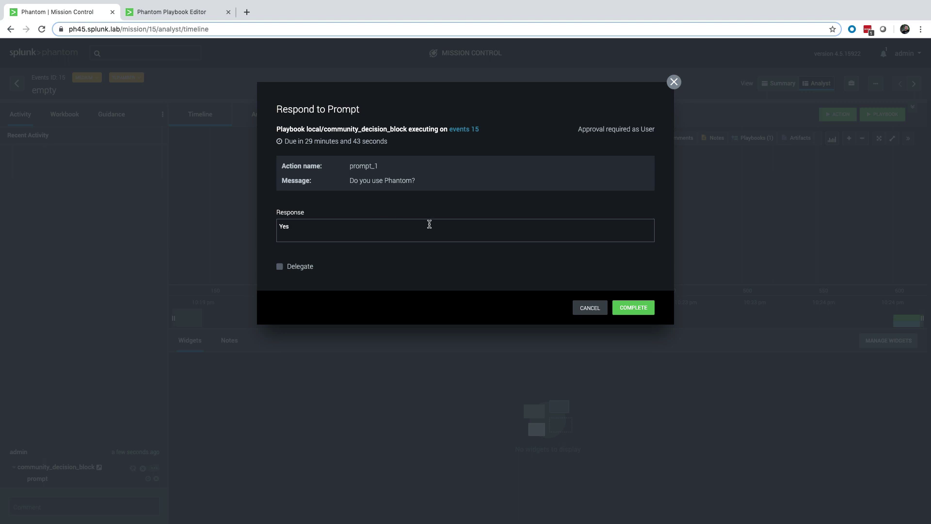
{"action": "left_click", "coordinate": [628, 308]}
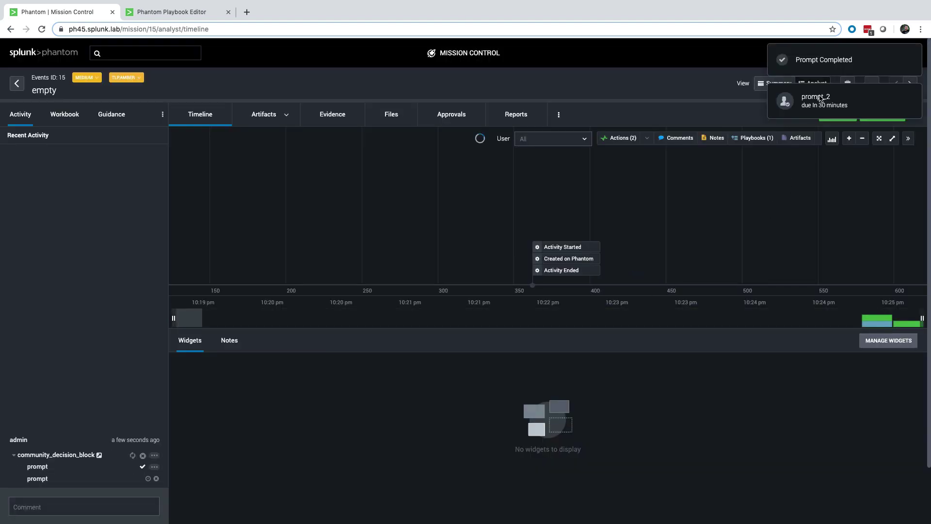
- Complete the prompt_2 notification with the response "cool"
{"action": "left_click", "coordinate": [820, 99]}
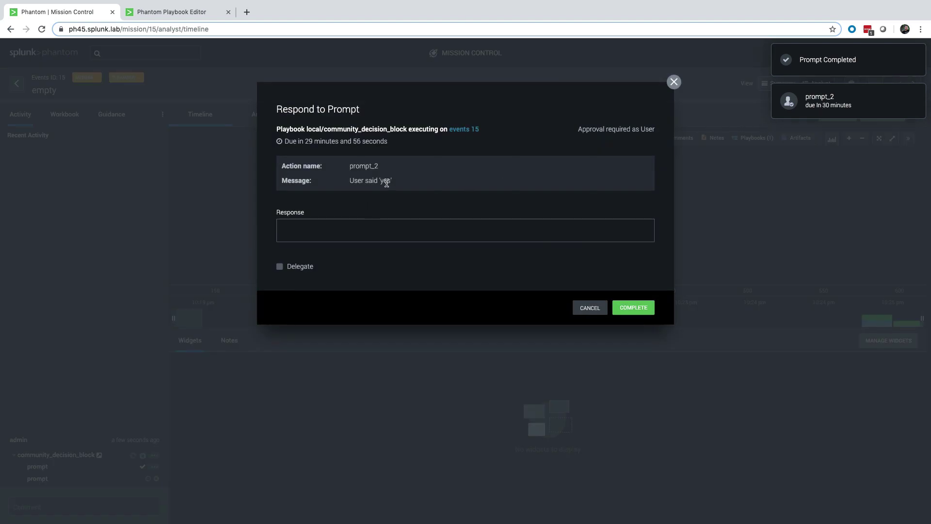
{"action": "left_click", "coordinate": [370, 227]}
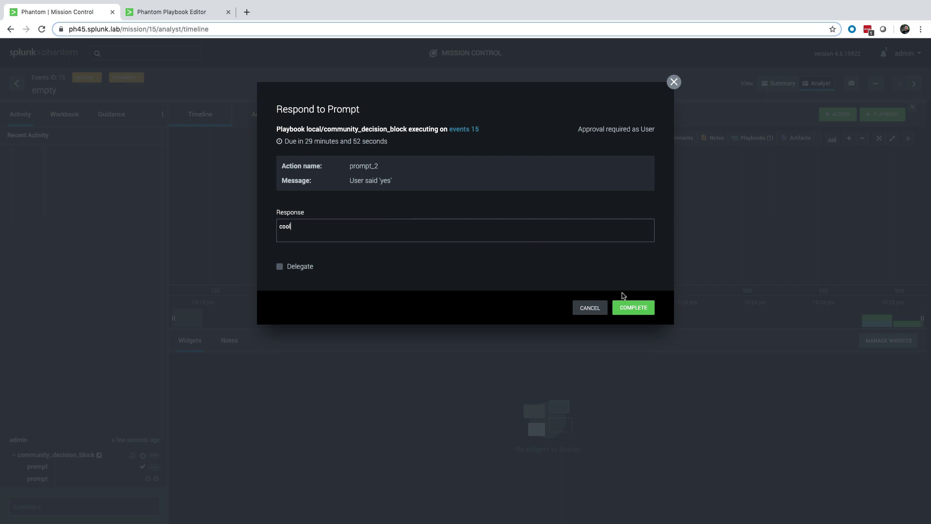
{"action": "left_click", "coordinate": [626, 307]}
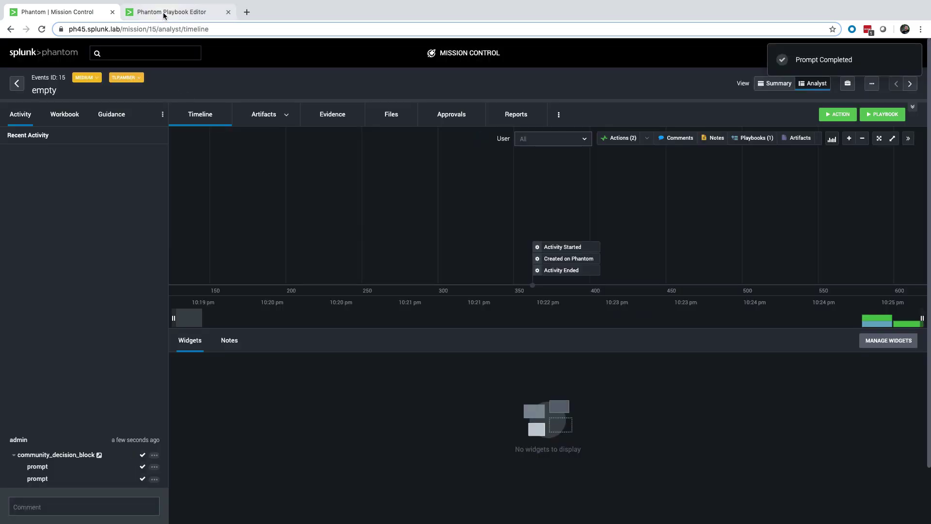
- Return to the Playbook Editor, check the test output against decision 1's and prompt 2's settings, and leave edit mode without saving
{"action": "left_click", "coordinate": [162, 16]}
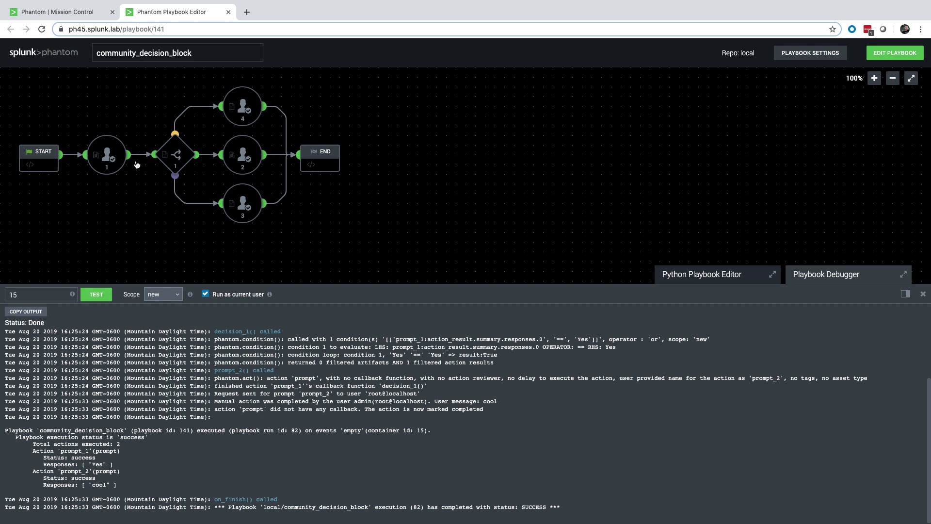
{"action": "left_click", "coordinate": [169, 156]}
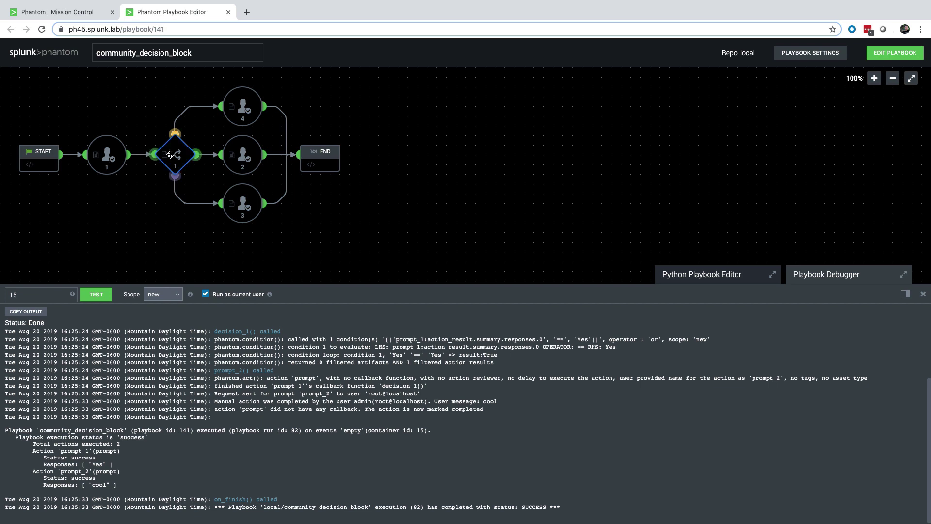
{"action": "left_click", "coordinate": [895, 53]}
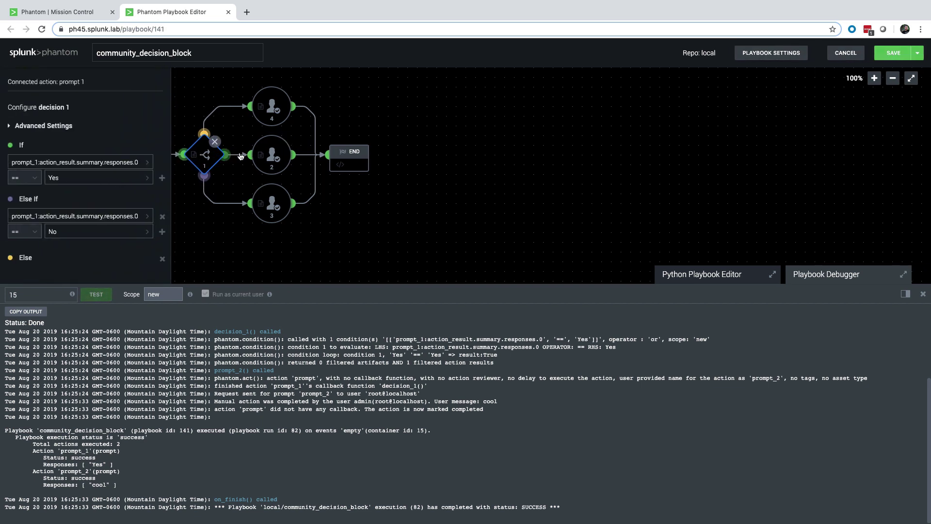
{"action": "left_click", "coordinate": [272, 153]}
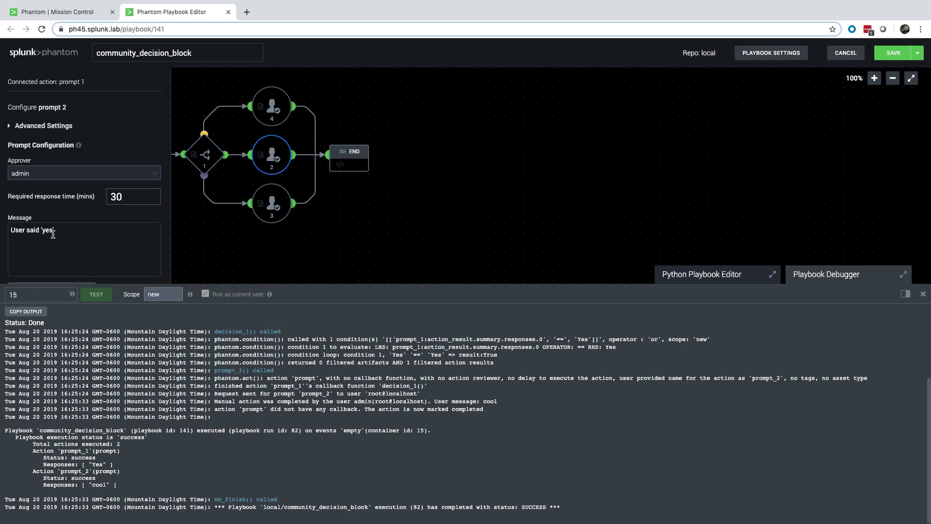
{"action": "left_click_drag", "start_coordinate": [395, 219], "coordinate": [430, 212]}
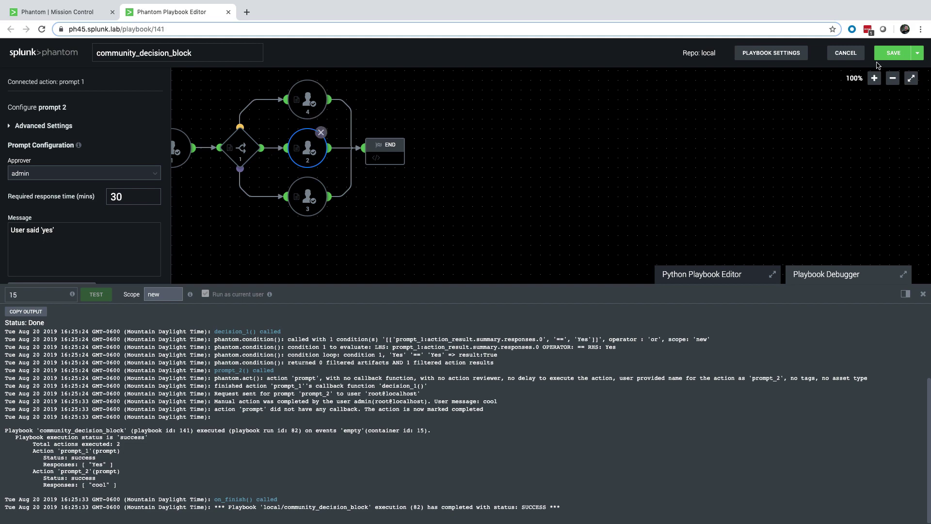
{"action": "left_click", "coordinate": [857, 55]}
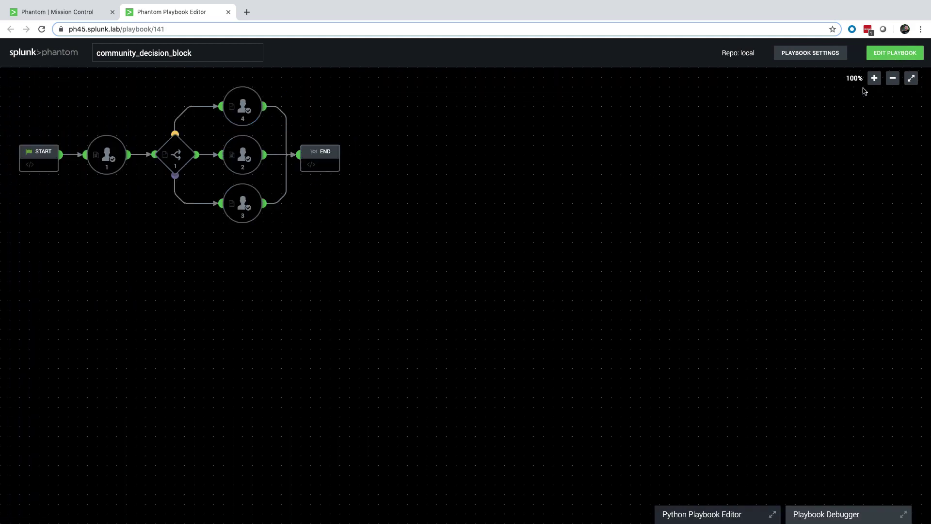
- Test the playbook on event ID 15 with scope new and complete the prompt_1 notification in Mission Control with "Of course I do!"
{"action": "left_click", "coordinate": [807, 515]}
{"action": "left_click", "coordinate": [95, 296]}
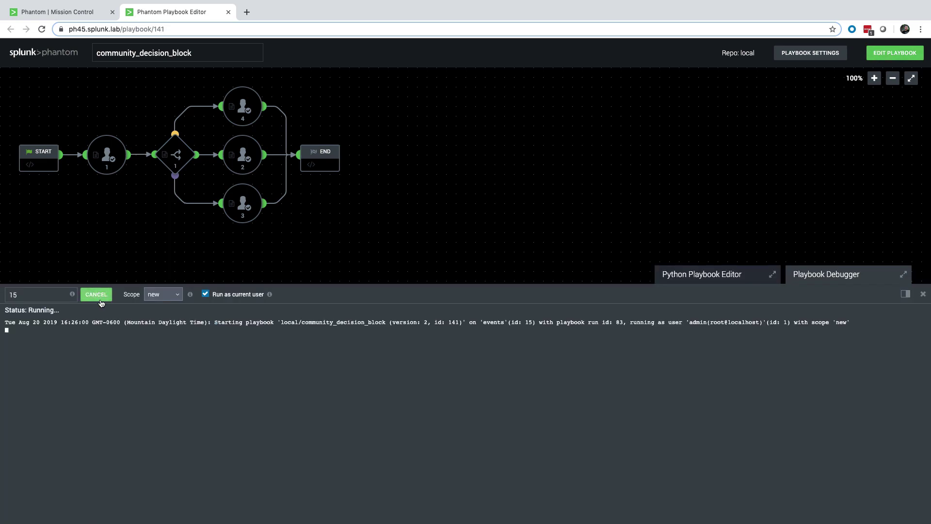
{"action": "left_click", "coordinate": [60, 12]}
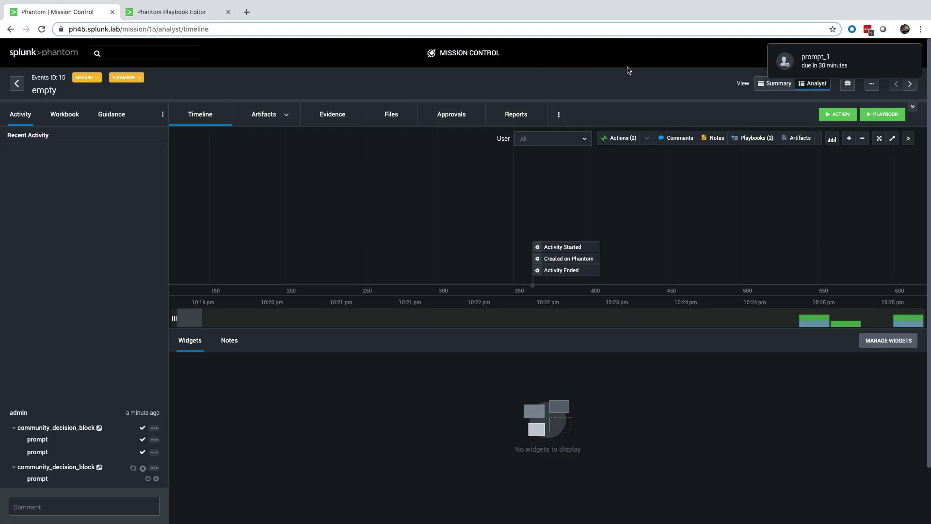
{"action": "left_click", "coordinate": [830, 62]}
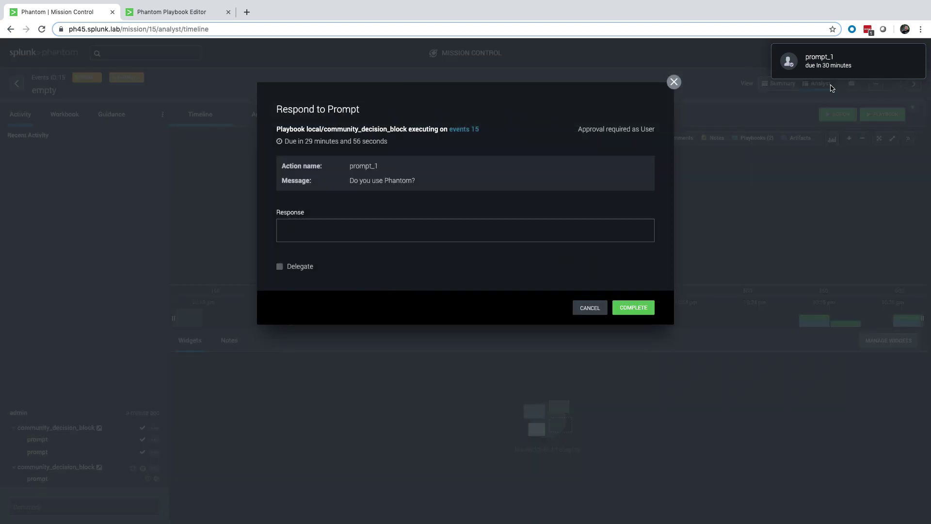
{"action": "left_click", "coordinate": [331, 238]}
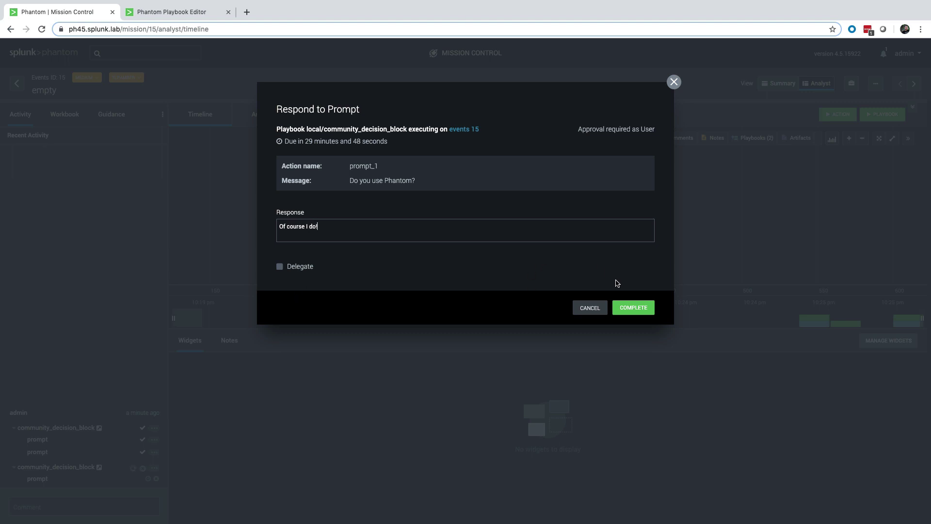
{"action": "left_click", "coordinate": [630, 307]}
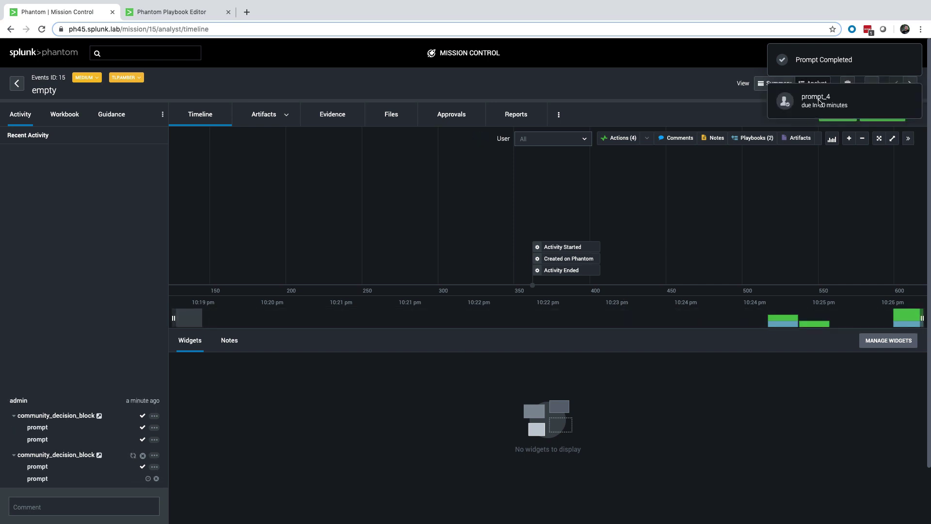
- Complete the prompt_4 notification with the response "neato"
{"action": "left_click", "coordinate": [819, 101]}
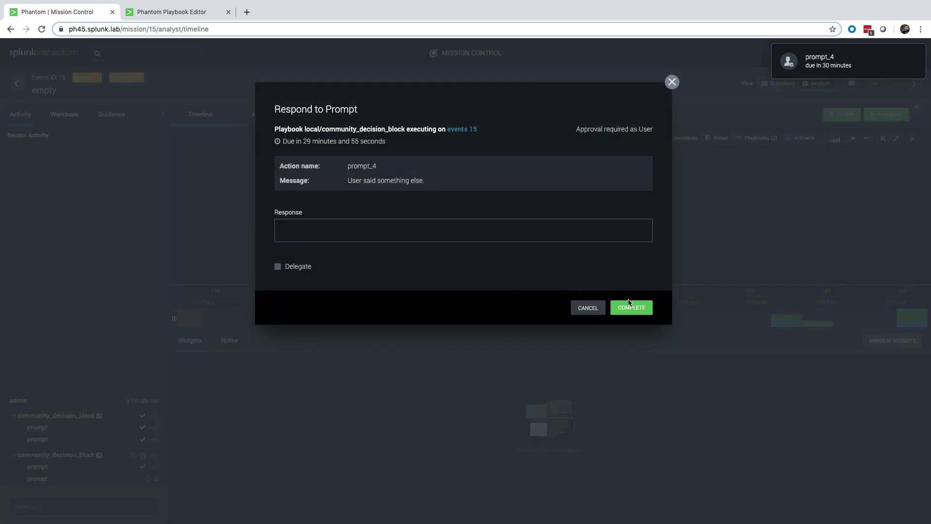
{"action": "left_click", "coordinate": [512, 240]}
{"action": "type", "text": "neato"}
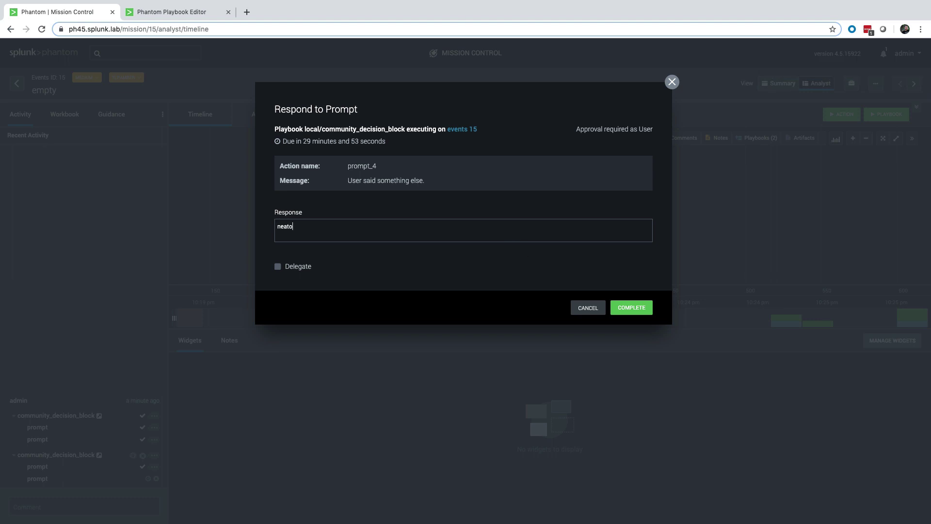
{"action": "left_click", "coordinate": [630, 307]}
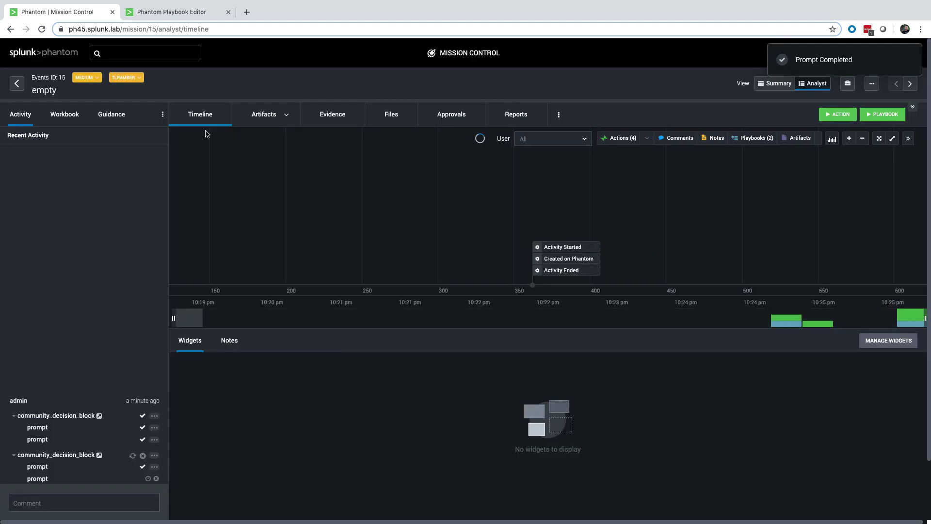
- Return to the Playbook Editor, enter edit mode and open the Python code of decision 1
{"action": "left_click", "coordinate": [184, 18]}
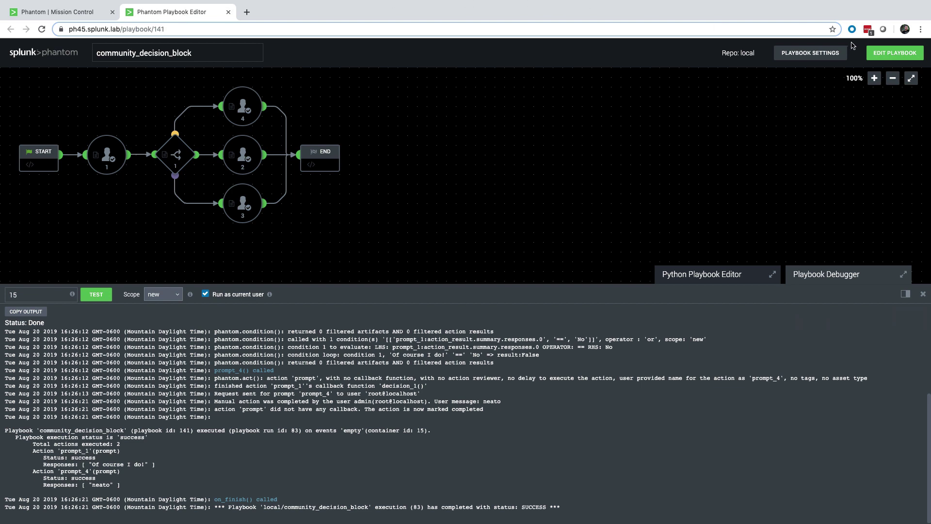
{"action": "left_click", "coordinate": [879, 54]}
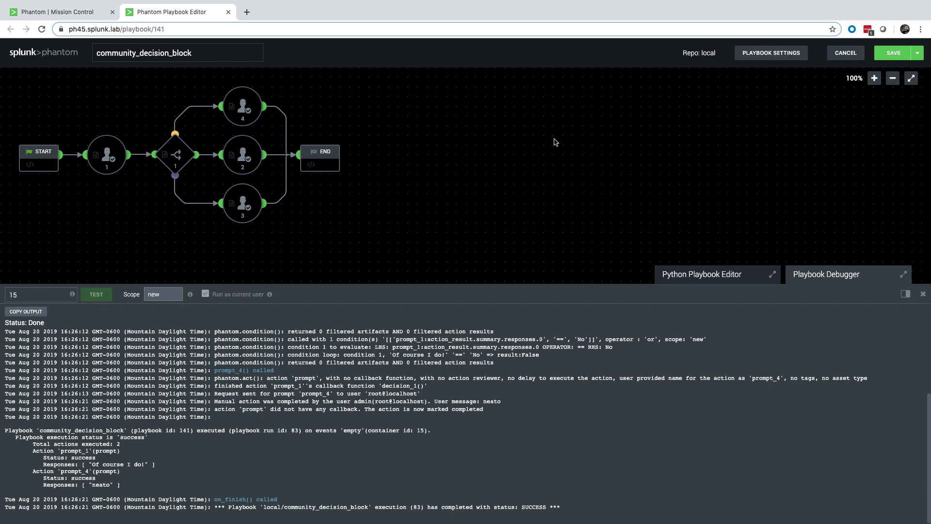
{"action": "left_click", "coordinate": [181, 148]}
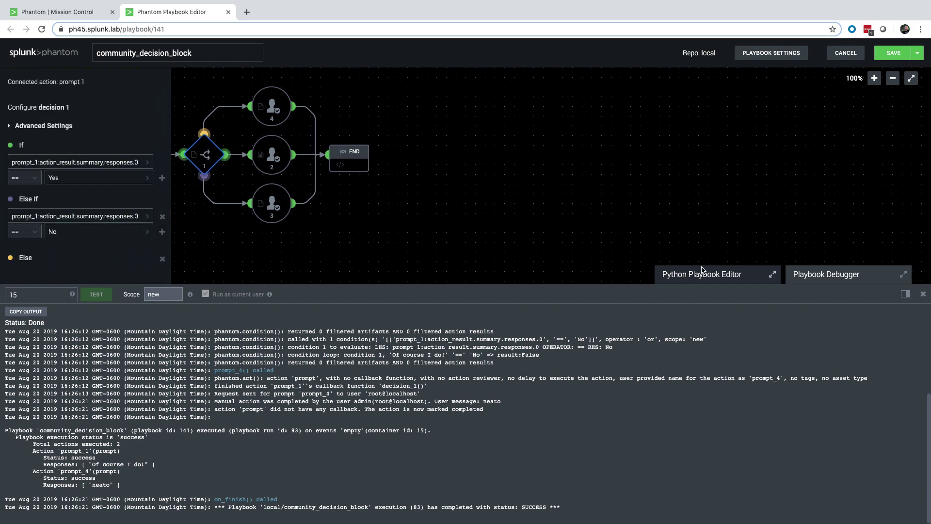
{"action": "left_click", "coordinate": [677, 275]}
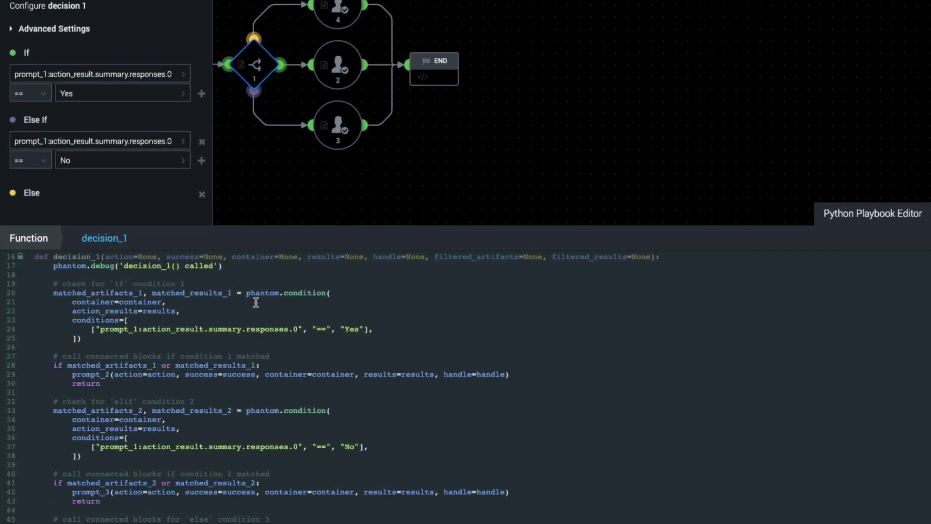
- Examine the decision_1 function's name, its phantom.condition call and the conditions list of the 'if' condition
{"action": "mouse_move", "coordinate": [258, 65]}
{"action": "double_click", "coordinate": [58, 256]}
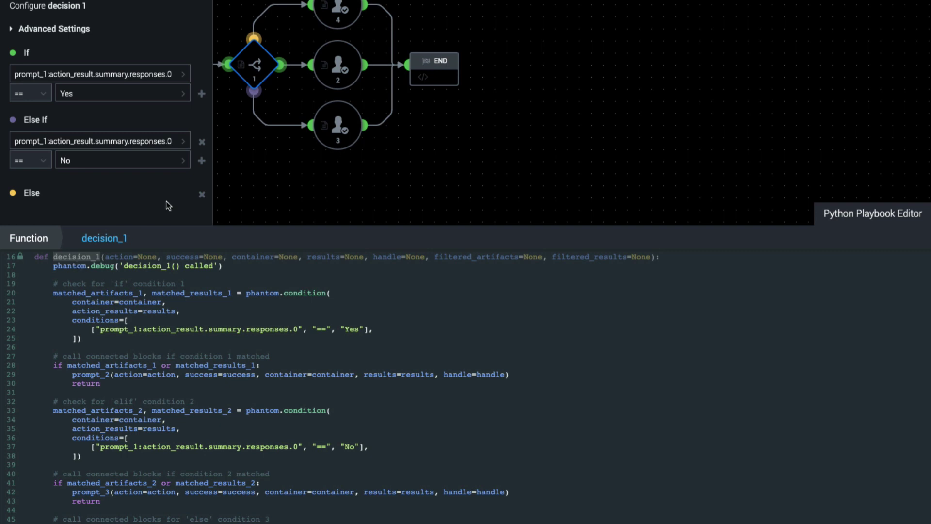
{"action": "left_click", "coordinate": [238, 283]}
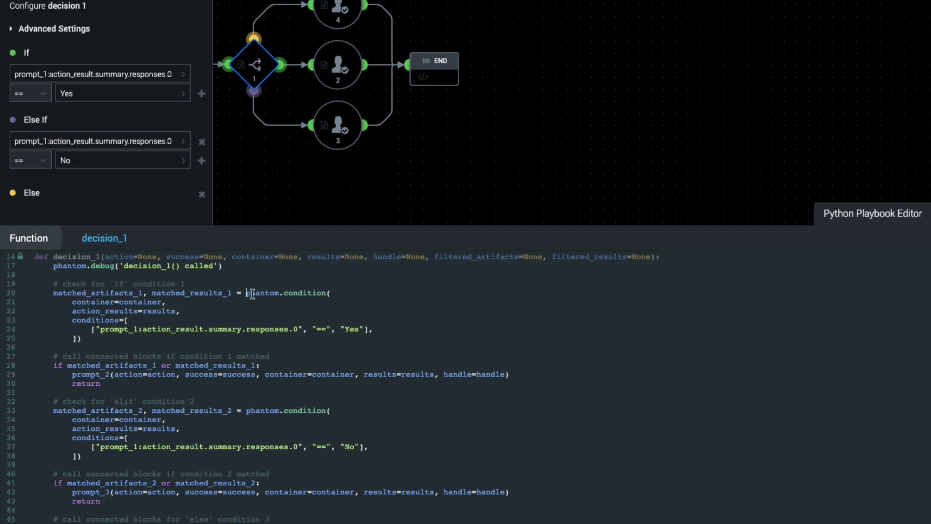
{"action": "left_click_drag", "start_coordinate": [246, 292], "coordinate": [328, 292]}
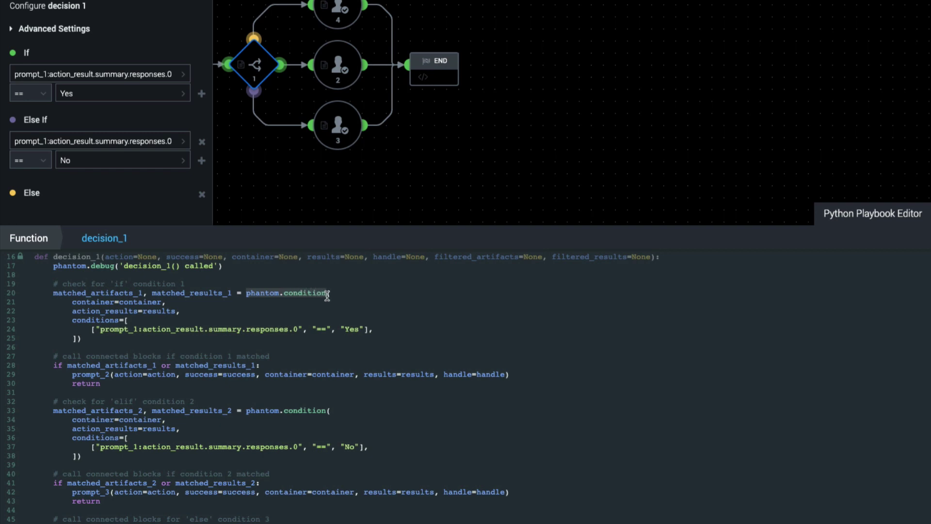
{"action": "left_click", "coordinate": [353, 293]}
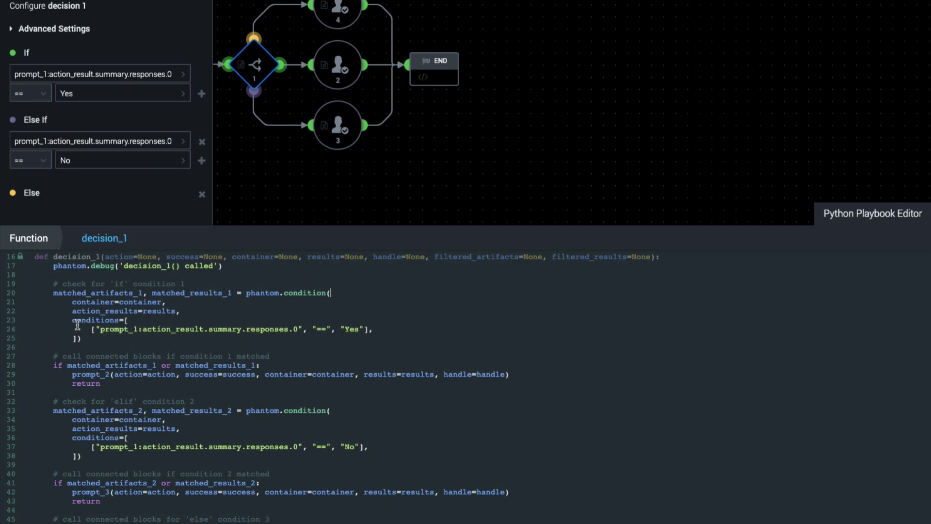
{"action": "left_click_drag", "start_coordinate": [71, 320], "coordinate": [121, 337]}
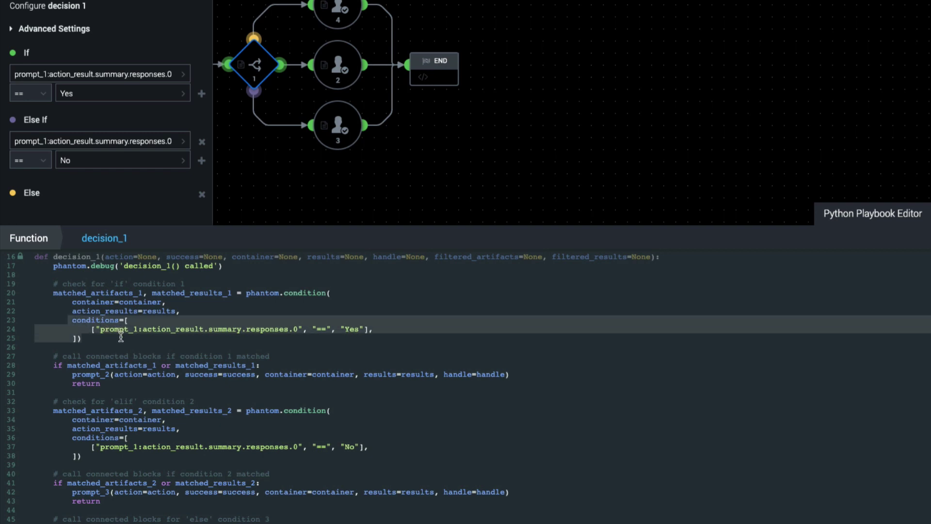
{"action": "left_click", "coordinate": [145, 345]}
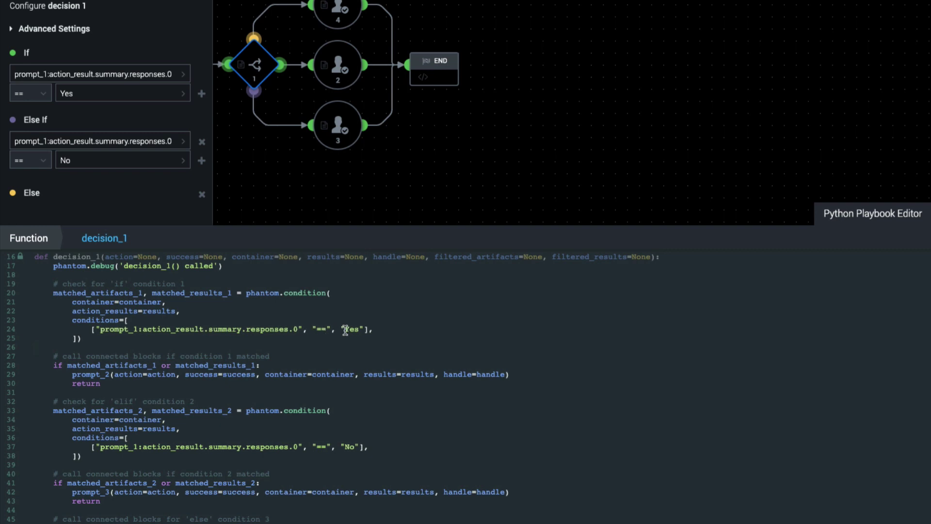
{"action": "scroll", "coordinate": [446, 422], "scroll_direction": "down", "scroll_amount": 1}
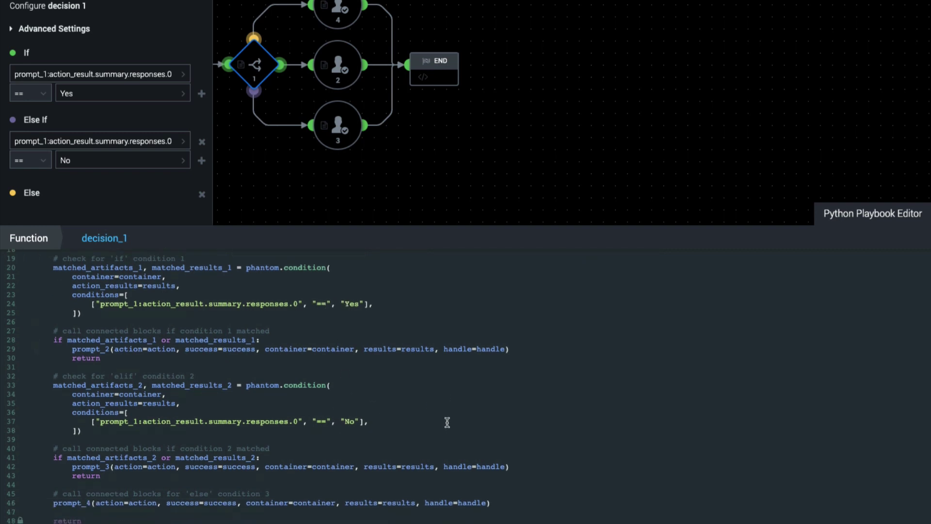
{"action": "scroll", "coordinate": [376, 401], "scroll_direction": "up", "scroll_amount": 1}
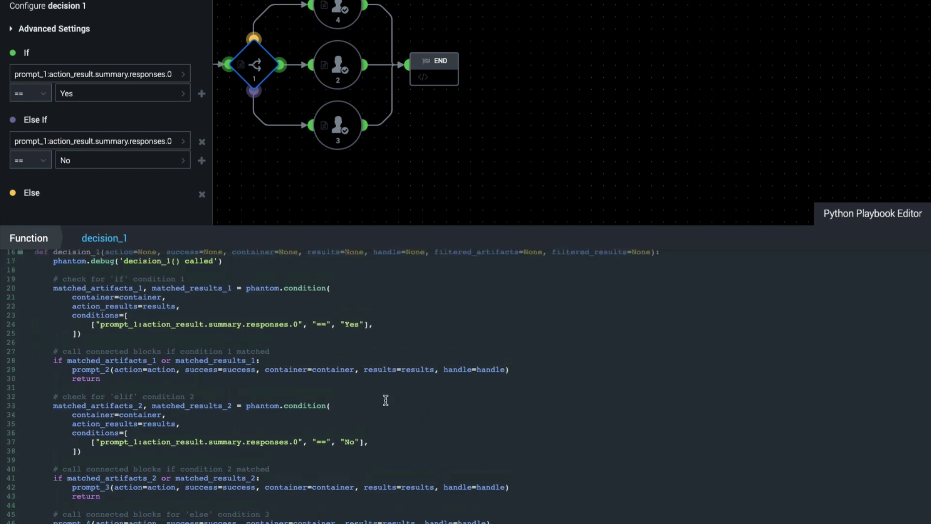
{"action": "scroll", "coordinate": [405, 400], "scroll_direction": "up", "scroll_amount": 1}
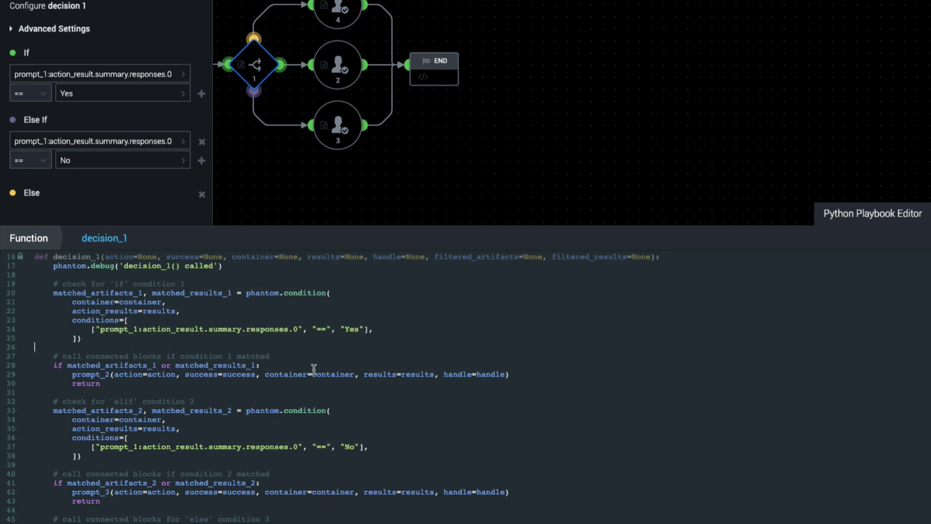
- Examine how the code for matched condition 1 calls prompt_2 and returns, comparing it with block 2 in the playbook
{"action": "left_click", "coordinate": [331, 365]}
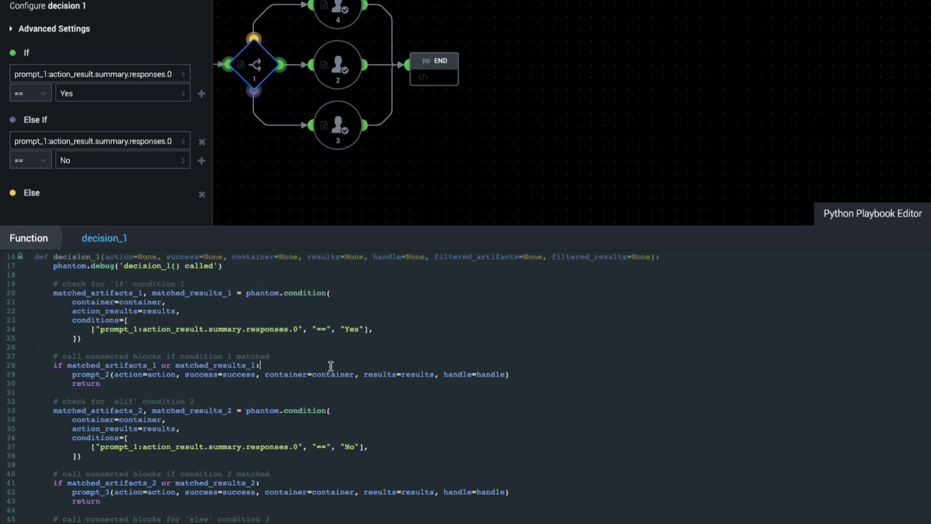
{"action": "double_click", "coordinate": [91, 374]}
{"action": "mouse_move", "coordinate": [338, 64]}
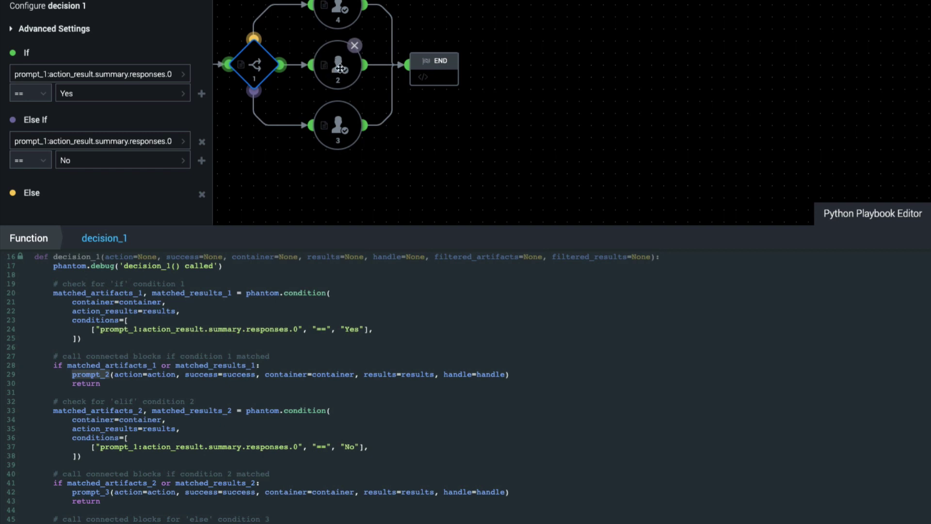
{"action": "double_click", "coordinate": [93, 384]}
{"action": "left_click", "coordinate": [150, 389]}
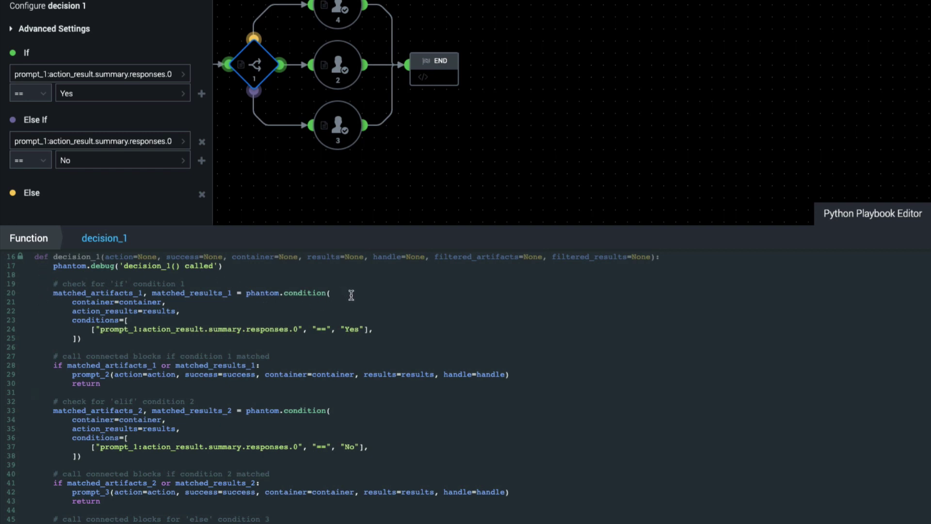
{"action": "left_click_drag", "start_coordinate": [380, 334], "coordinate": [389, 313]}
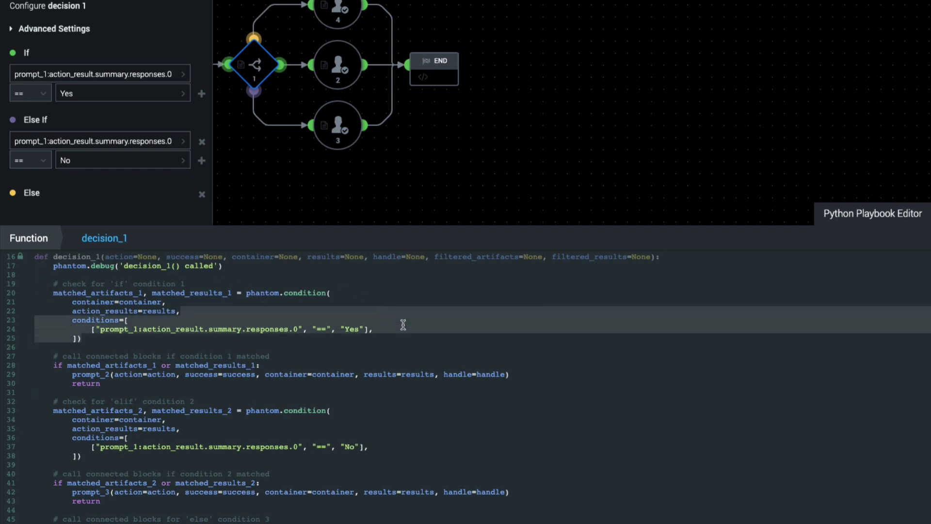
{"action": "scroll", "coordinate": [415, 333], "scroll_direction": "down", "scroll_amount": 2}
{"action": "left_click", "coordinate": [105, 338]}
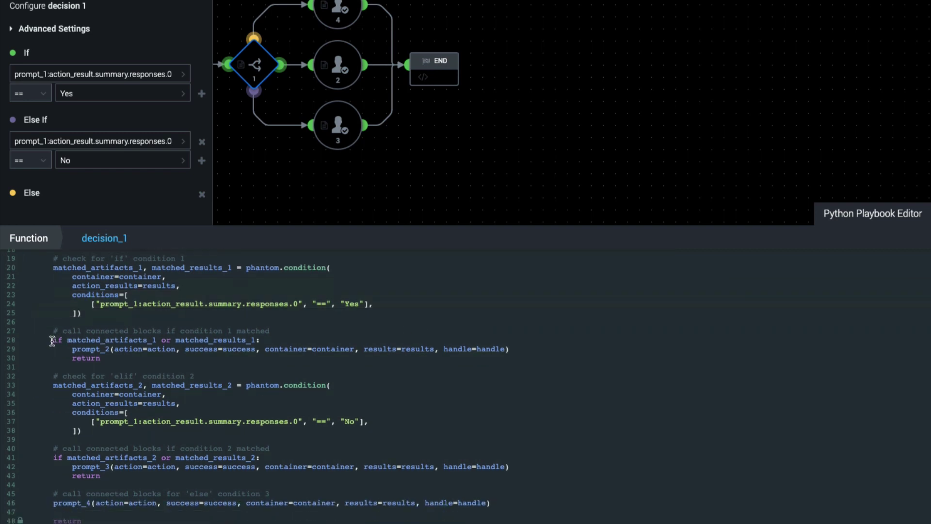
{"action": "left_click_drag", "start_coordinate": [51, 340], "coordinate": [267, 339]}
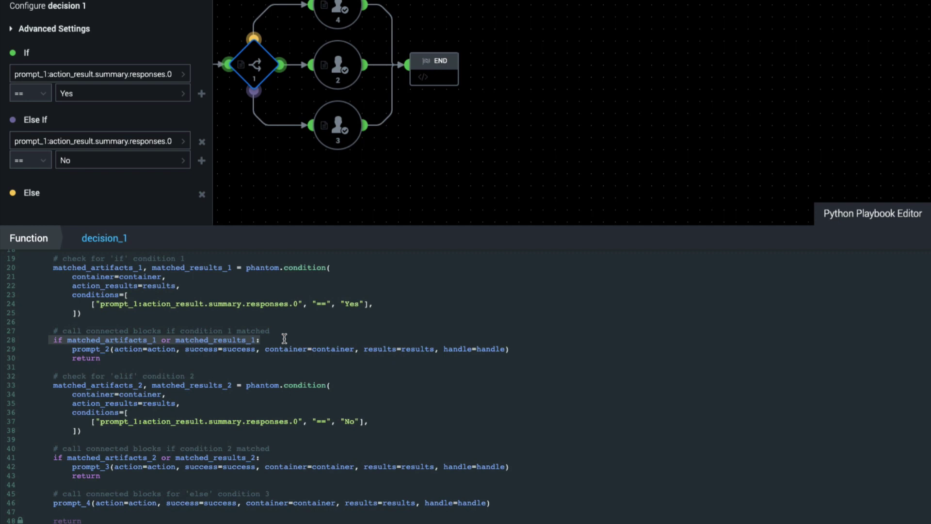
{"action": "left_click_drag", "start_coordinate": [142, 355], "coordinate": [58, 331]}
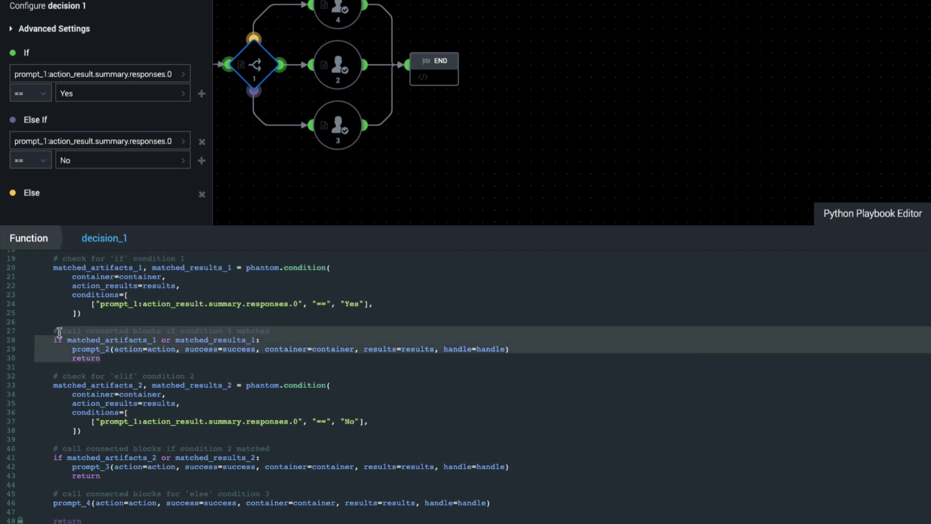
{"action": "left_click", "coordinate": [265, 364]}
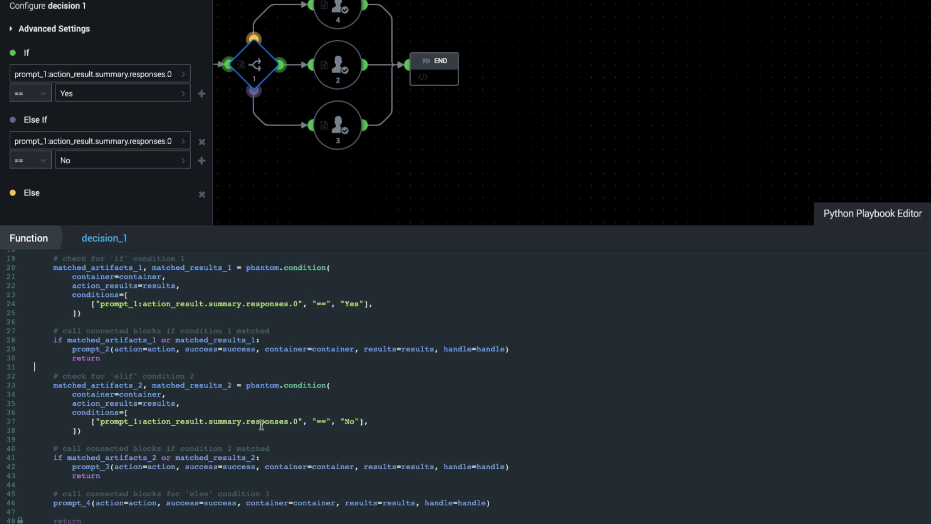
- Examine the 'elif' condition on "No", its prompt_3 call, and the 'else' call to prompt_4 in the decision_1 code
{"action": "left_click_drag", "start_coordinate": [386, 421], "coordinate": [88, 418]}
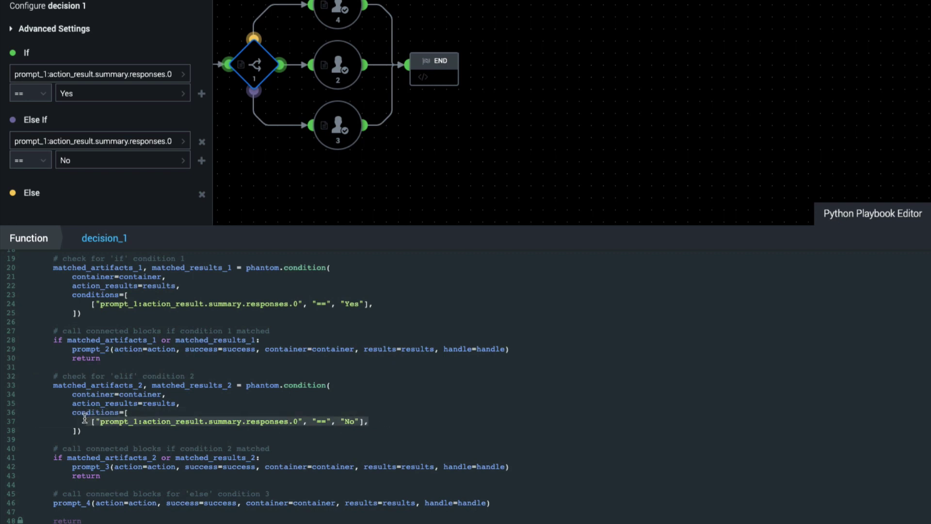
{"action": "left_click", "coordinate": [386, 423]}
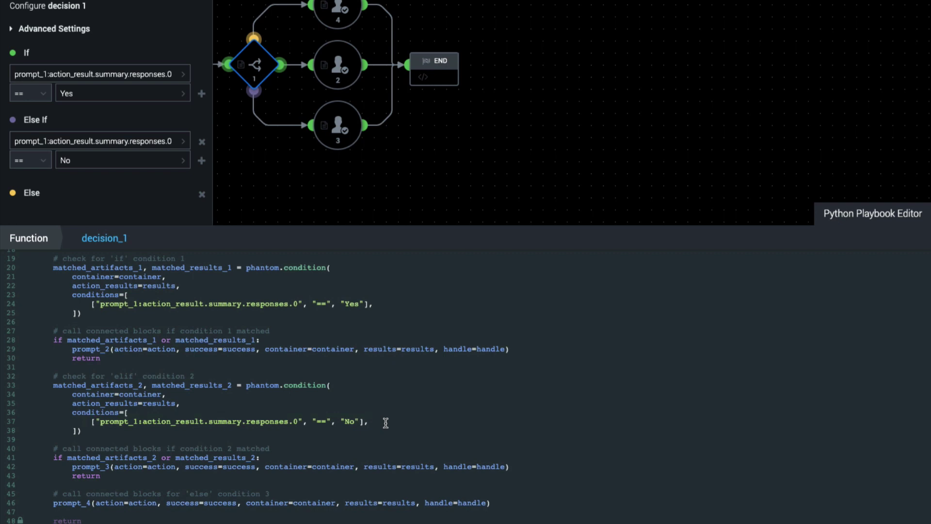
{"action": "left_click", "coordinate": [283, 472]}
{"action": "left_click_drag", "start_coordinate": [48, 456], "coordinate": [160, 476]}
{"action": "left_click", "coordinate": [117, 465]}
{"action": "left_click_drag", "start_coordinate": [57, 457], "coordinate": [273, 457]}
{"action": "left_click", "coordinate": [287, 459]}
{"action": "left_click", "coordinate": [217, 484]}
{"action": "left_click_drag", "start_coordinate": [53, 503], "coordinate": [90, 503]}
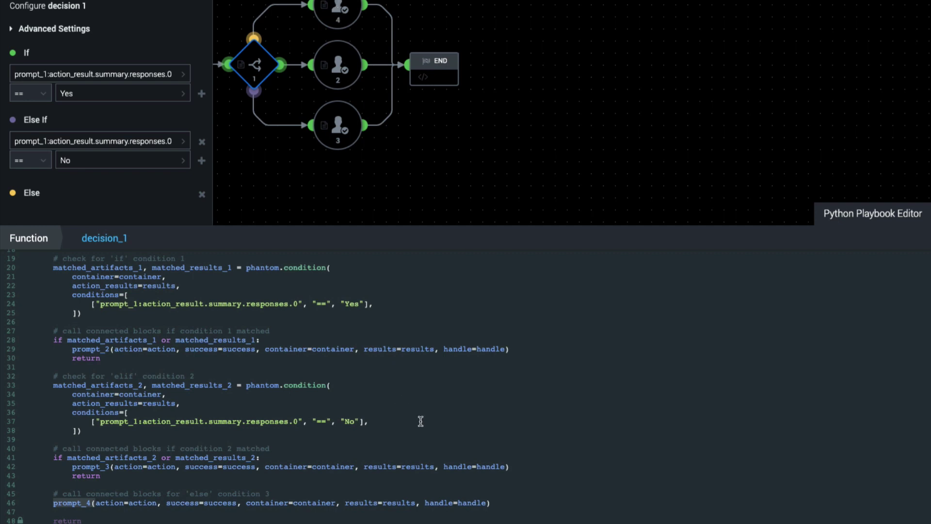
- Open the Playbook Debugger output and examine the user's response to prompt_1 and the callback to decision_1
{"action": "left_click", "coordinate": [550, 485]}
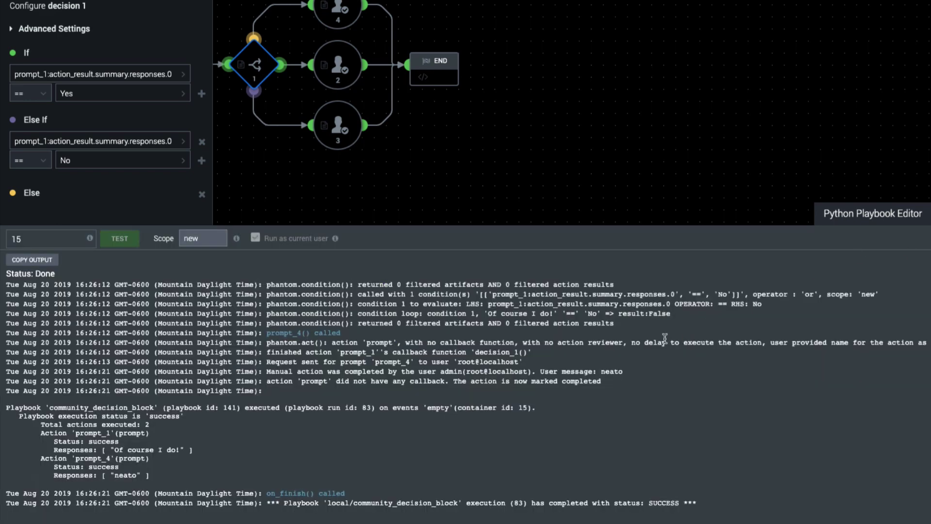
{"action": "scroll", "coordinate": [578, 361], "scroll_direction": "up", "scroll_amount": 3}
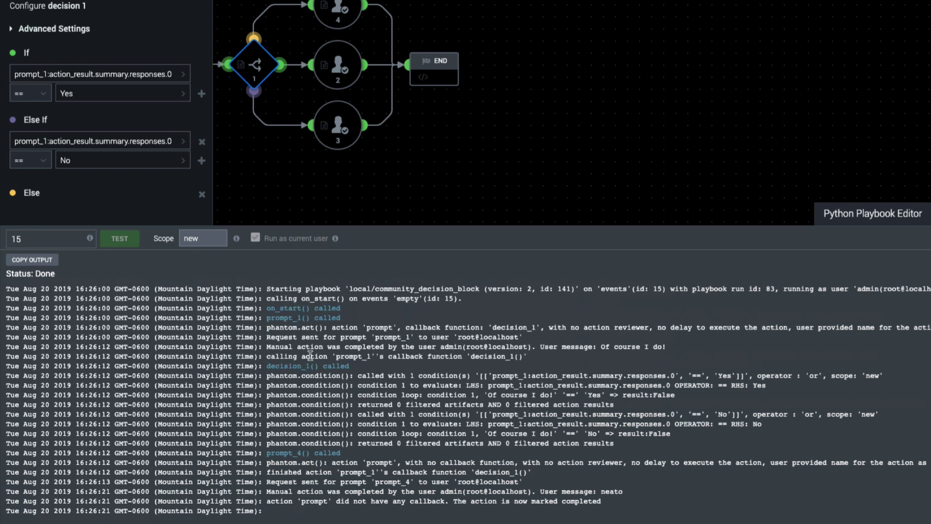
{"action": "left_click_drag", "start_coordinate": [323, 348], "coordinate": [427, 353]}
{"action": "left_click", "coordinate": [432, 352]}
{"action": "left_click_drag", "start_coordinate": [602, 347], "coordinate": [680, 349]}
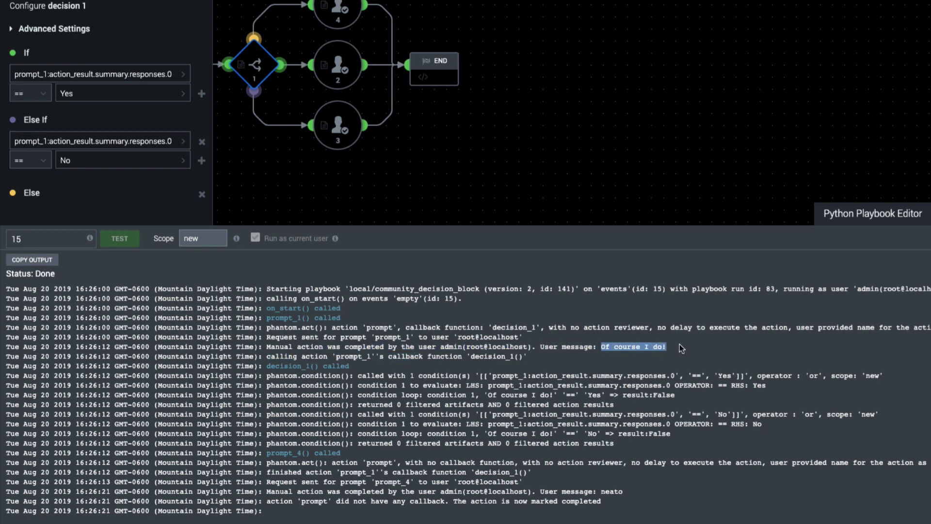
{"action": "left_click", "coordinate": [354, 370]}
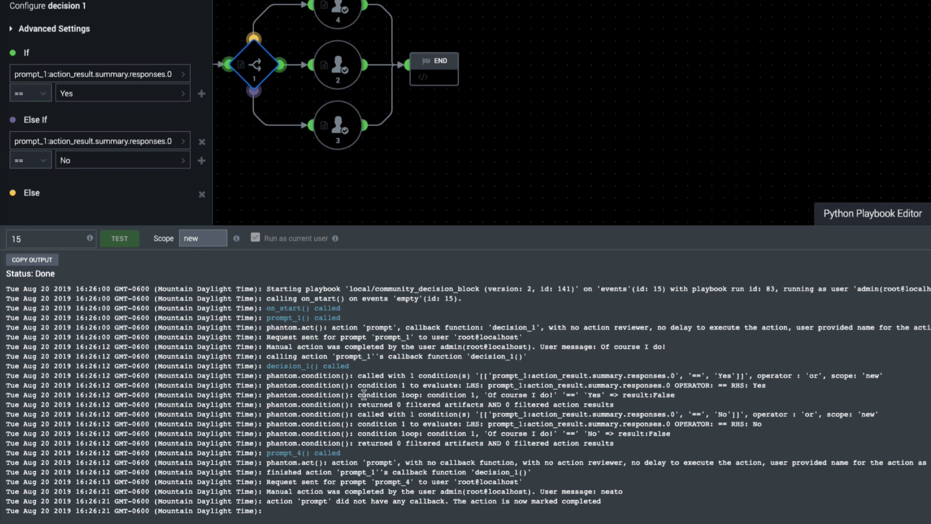
- Examine how the debug output evaluates the prompt response against the "Yes" and "No" conditions
{"action": "left_click_drag", "start_coordinate": [355, 395], "coordinate": [647, 395]}
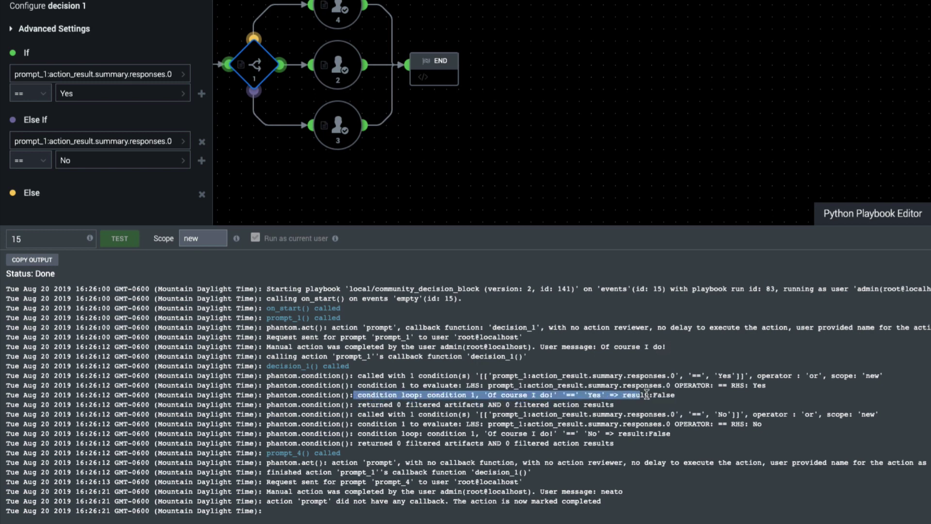
{"action": "left_click", "coordinate": [597, 396]}
{"action": "double_click", "coordinate": [660, 395]}
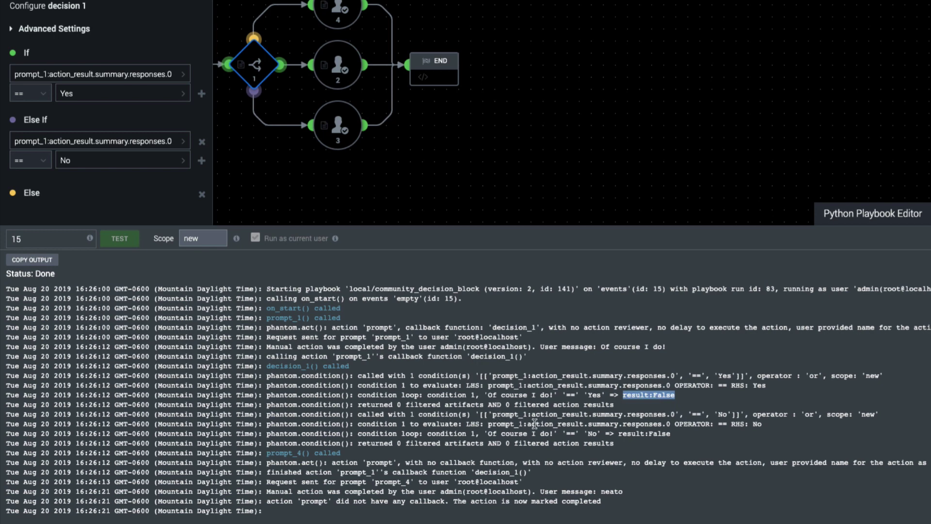
{"action": "left_click_drag", "start_coordinate": [484, 434], "coordinate": [548, 432]}
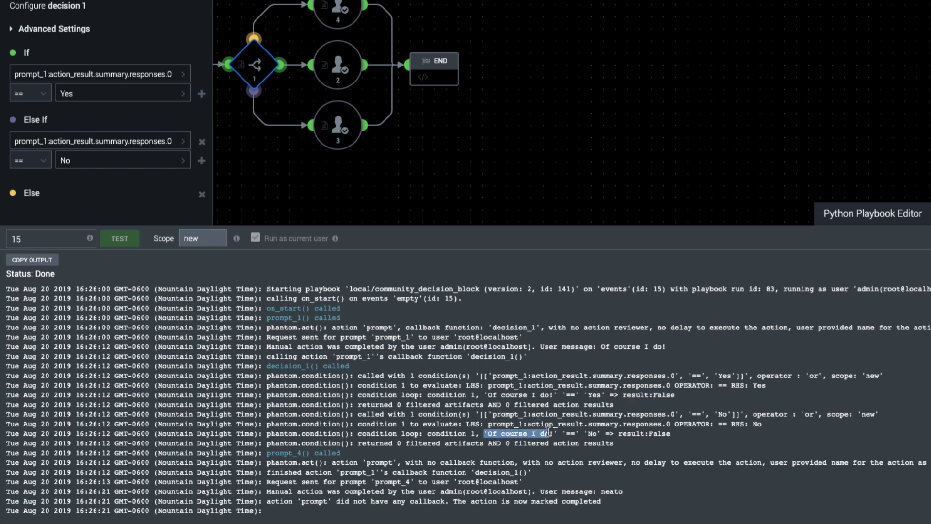
{"action": "left_click", "coordinate": [563, 434]}
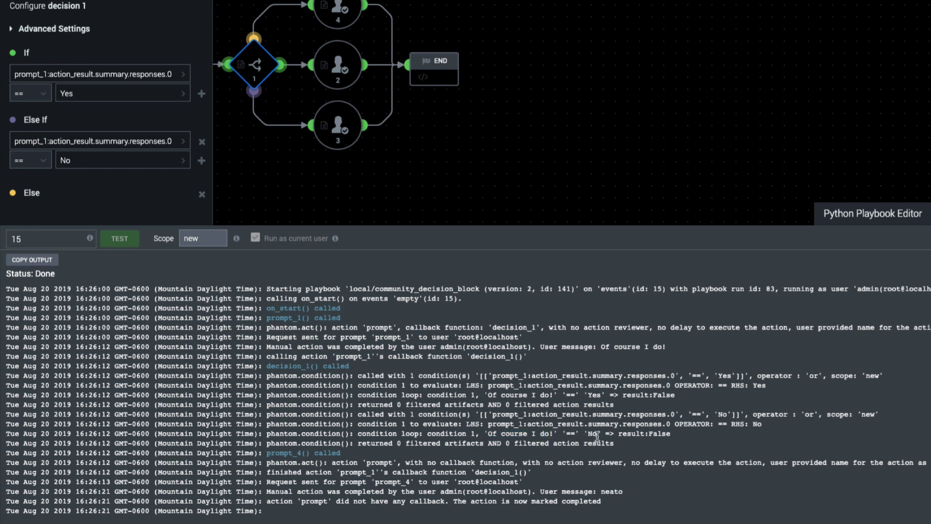
{"action": "double_click", "coordinate": [647, 431]}
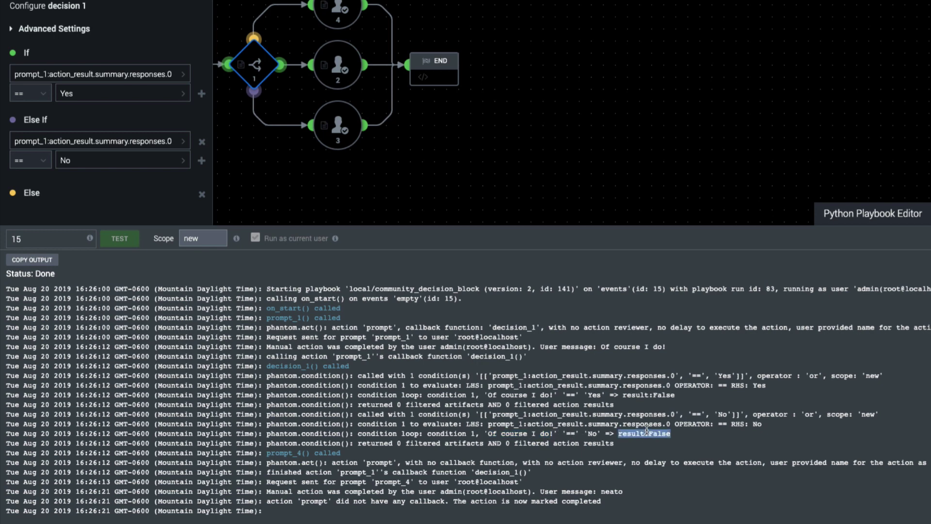
{"action": "left_click", "coordinate": [647, 430]}
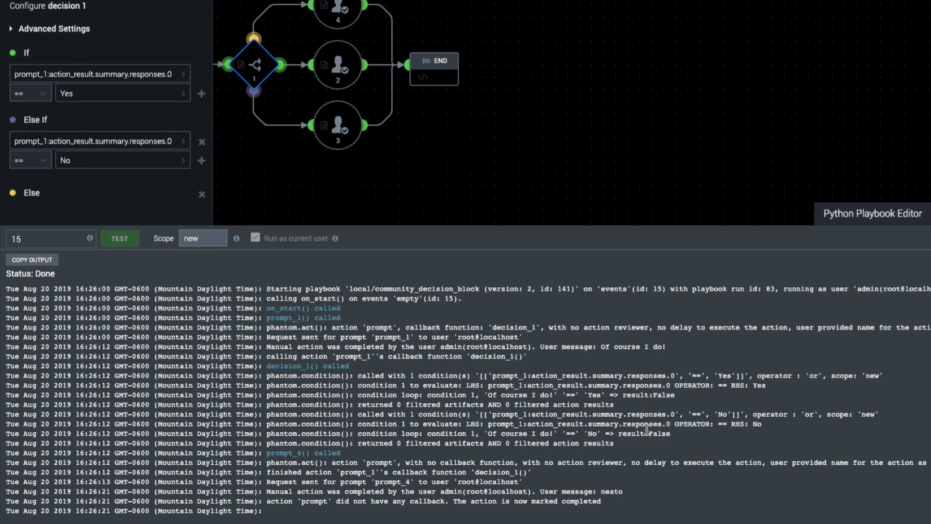
- Examine the prompt_4 call and the execution summary at the end of the debug output
{"action": "double_click", "coordinate": [288, 453]}
{"action": "left_click", "coordinate": [530, 374]}
{"action": "scroll", "coordinate": [532, 373], "scroll_direction": "down", "scroll_amount": 2}
{"action": "scroll", "coordinate": [531, 373], "scroll_direction": "down", "scroll_amount": 2}
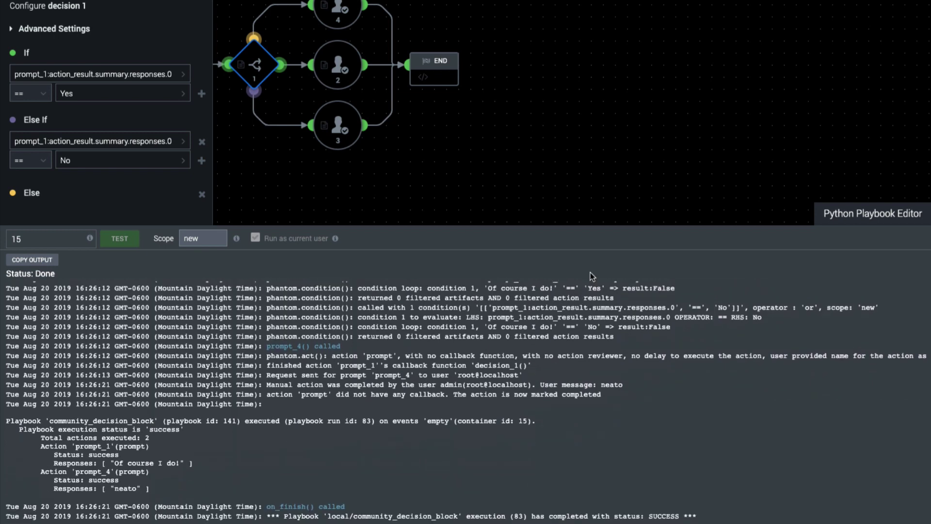
- Return to the Python code of decision_1 and review it from the function definition
{"action": "left_click", "coordinate": [867, 216]}
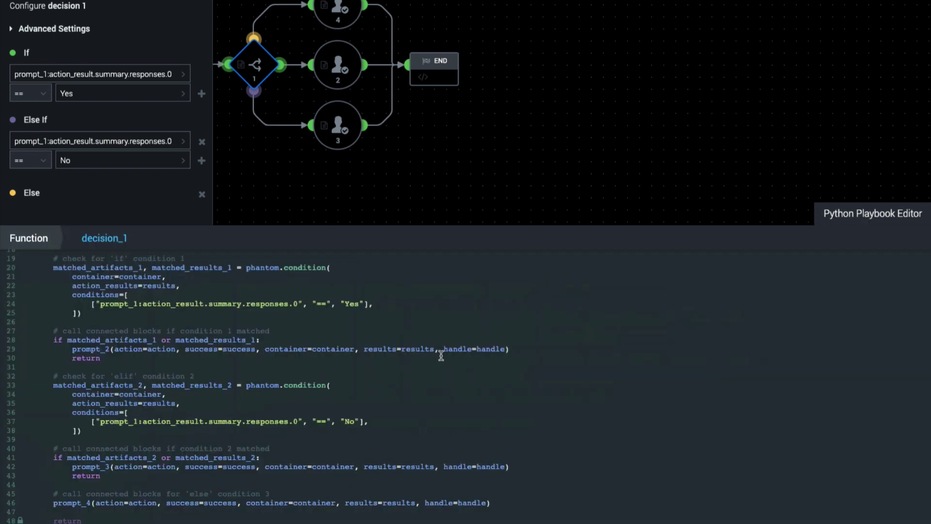
{"action": "scroll", "coordinate": [607, 373], "scroll_direction": "up", "scroll_amount": 1}
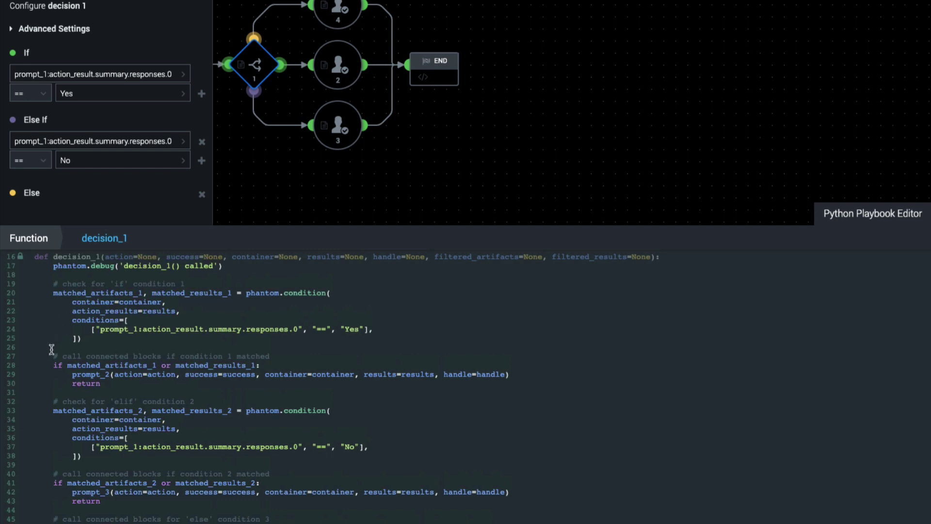
{"action": "mouse_move", "coordinate": [346, 68]}
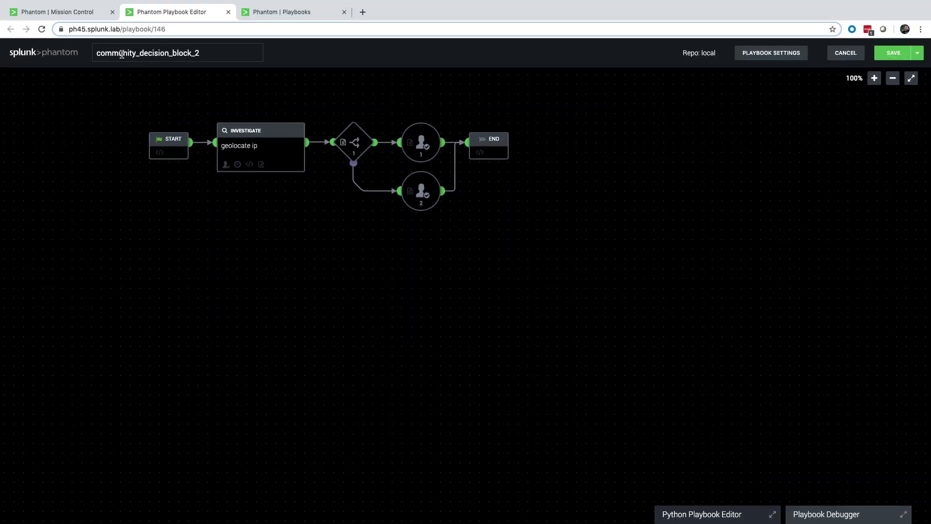
- Switch to event 15 in Mission Control and expand the United States and North Korea artifacts to examine their sourceAddress values
{"action": "left_click", "coordinate": [69, 15]}
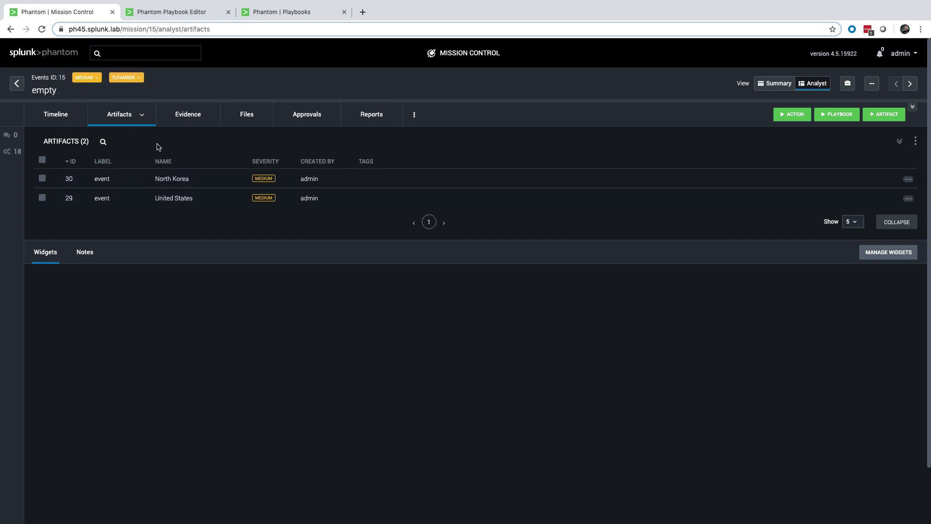
{"action": "left_click", "coordinate": [207, 198]}
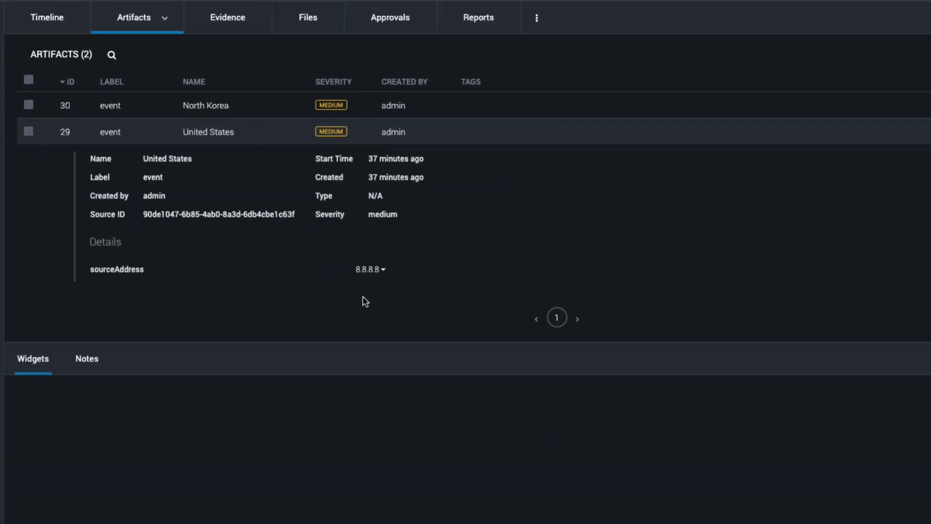
{"action": "mouse_move", "coordinate": [373, 276]}
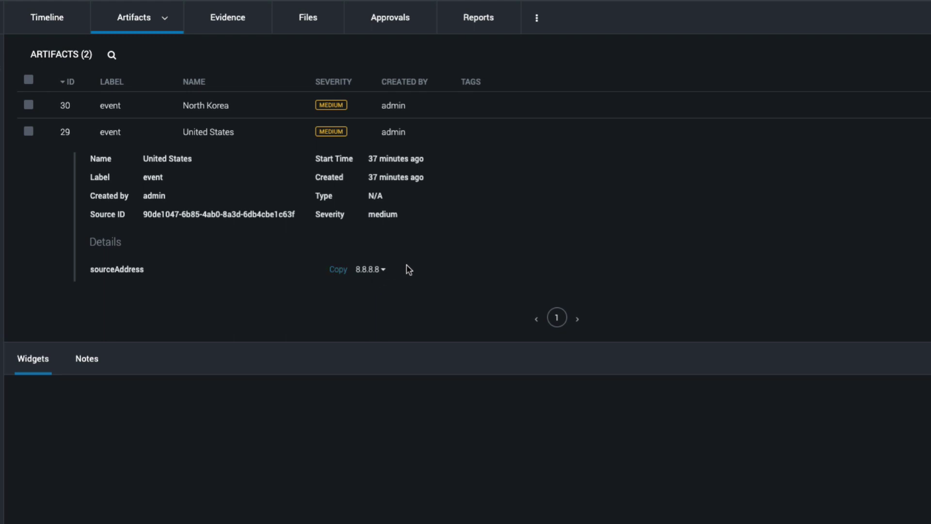
{"action": "left_click", "coordinate": [261, 106]}
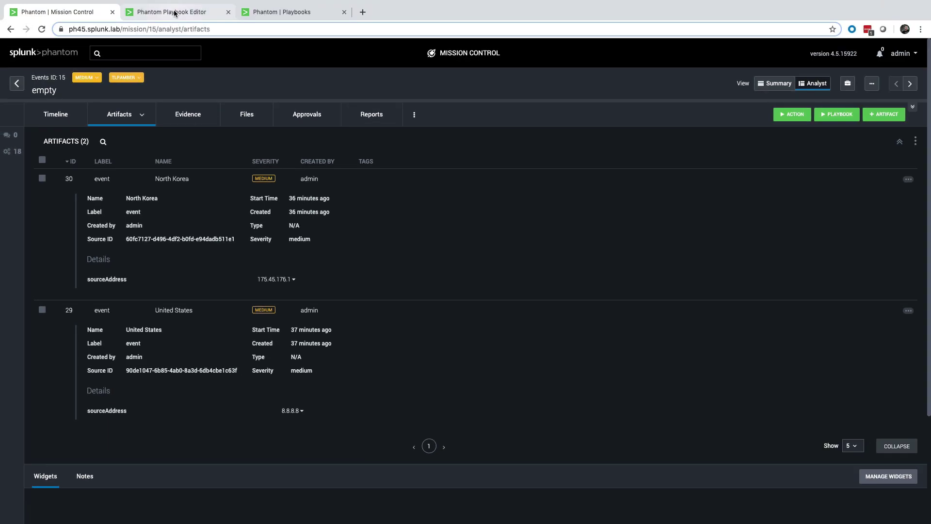
- Examine the geolocate ip action's ip parameter on the maxmind asset in community_decision_block_2, comparing it with the event's artifacts
{"action": "left_click", "coordinate": [175, 12]}
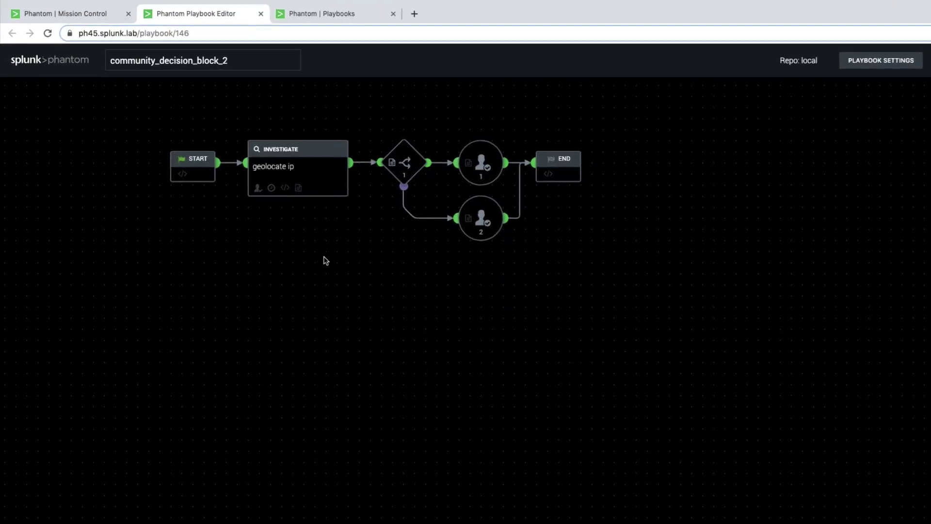
{"action": "left_click", "coordinate": [256, 143]}
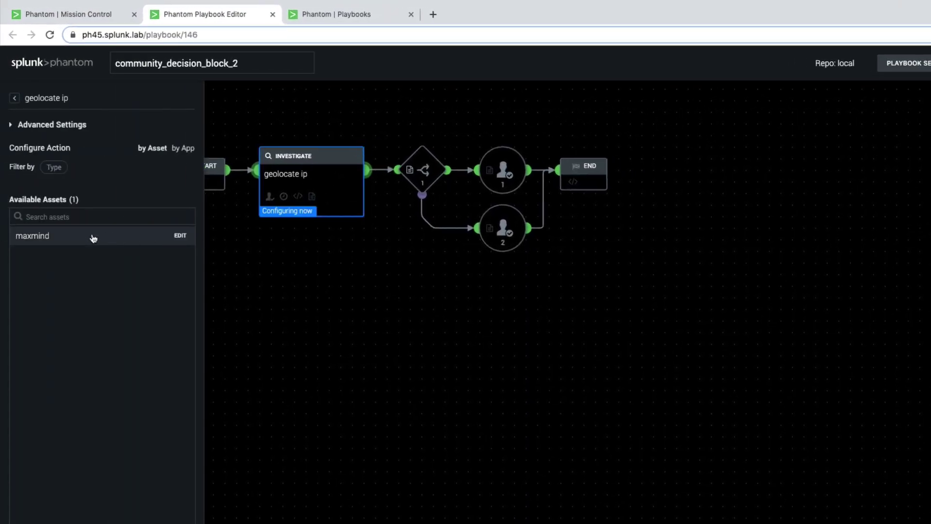
{"action": "left_click", "coordinate": [84, 238]}
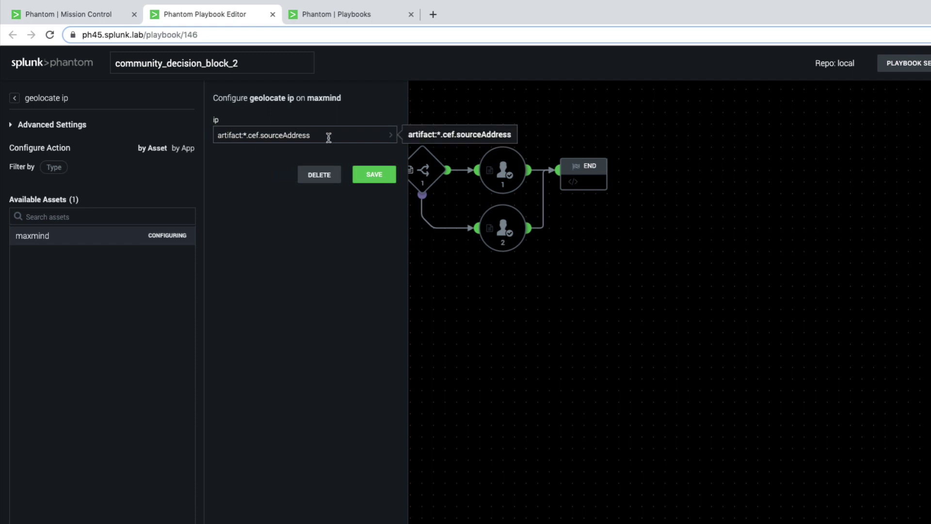
{"action": "left_click", "coordinate": [77, 15]}
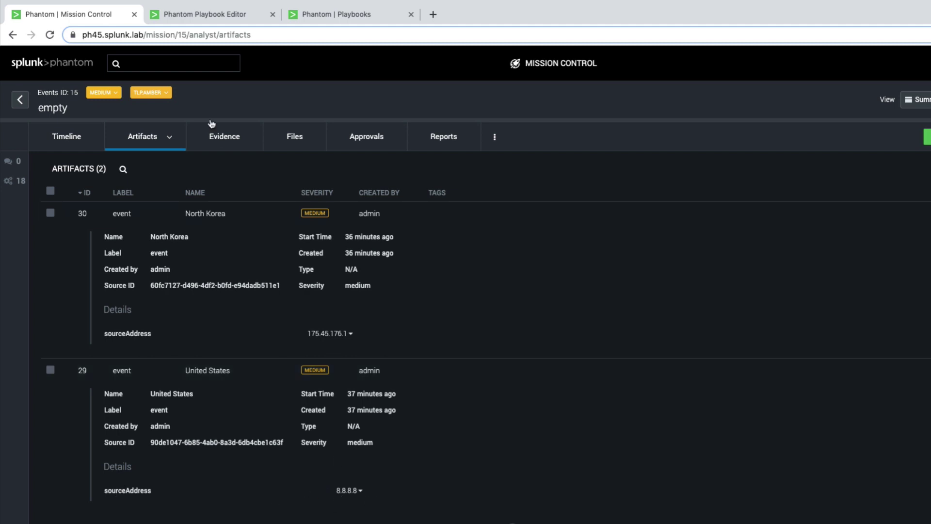
{"action": "left_click", "coordinate": [200, 16]}
{"action": "left_click", "coordinate": [489, 295]}
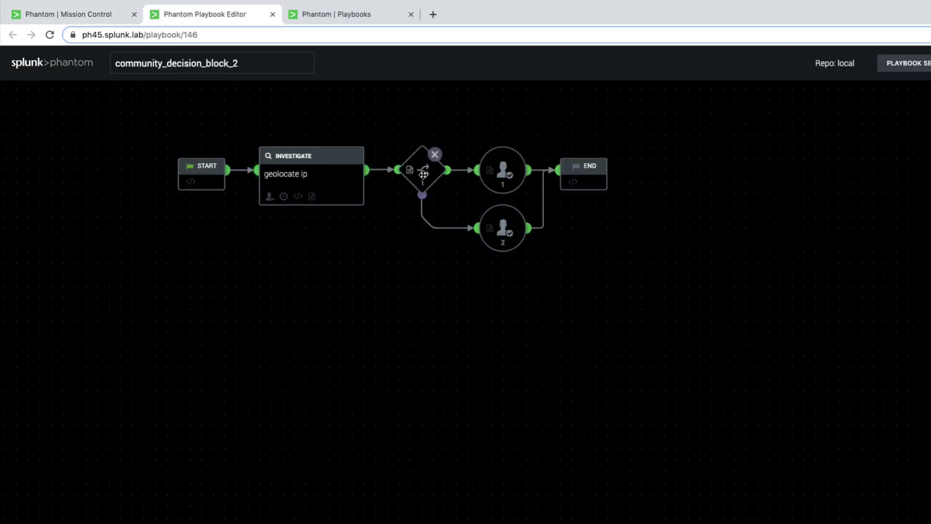
- Examine decision 1's If condition on the country name and the messages of prompts 1 and 2
{"action": "left_click", "coordinate": [424, 175]}
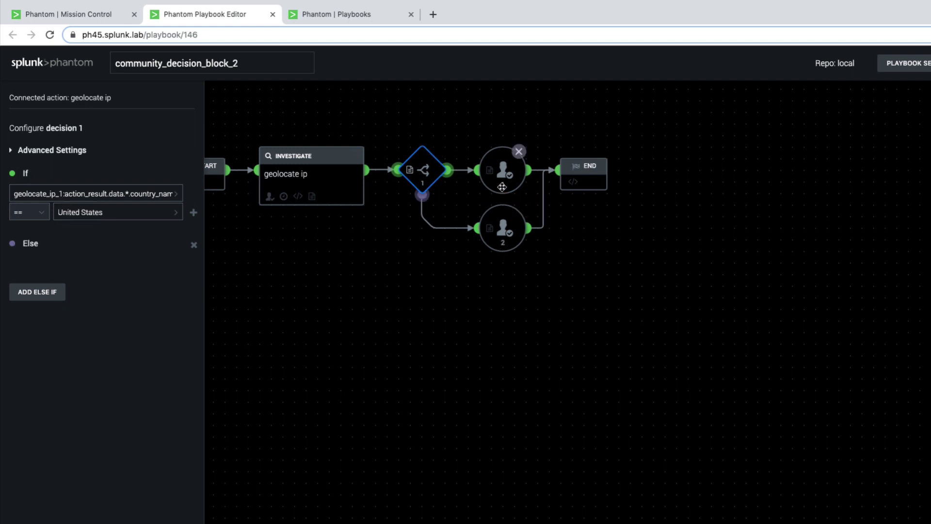
{"action": "left_click", "coordinate": [500, 169]}
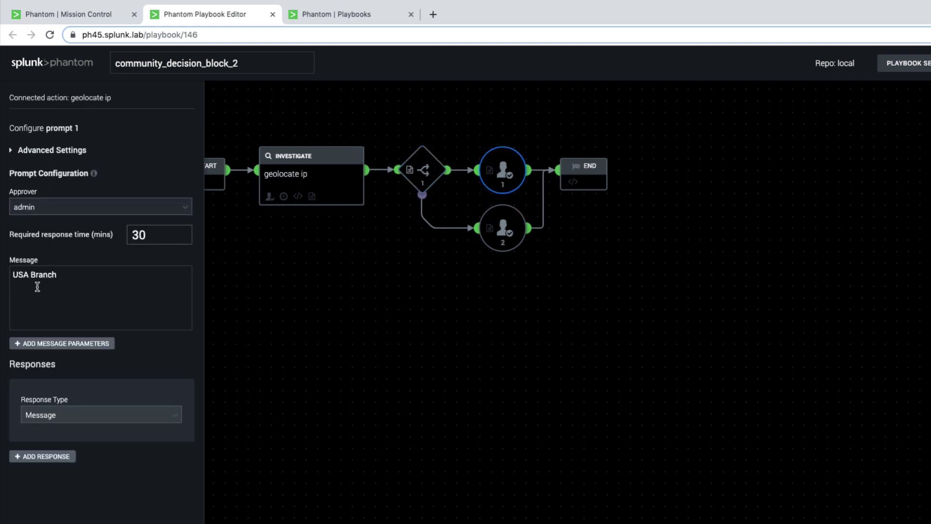
{"action": "left_click", "coordinate": [500, 227]}
{"action": "left_click", "coordinate": [298, 288]}
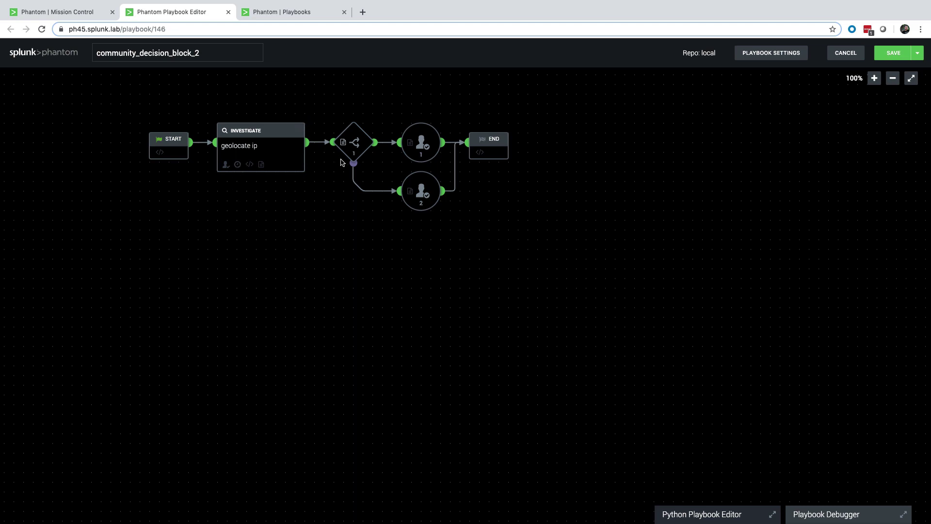
- Save community_decision_block_2 and test it in the Playbook Debugger on event 15 with scope all
{"action": "left_click", "coordinate": [354, 144]}
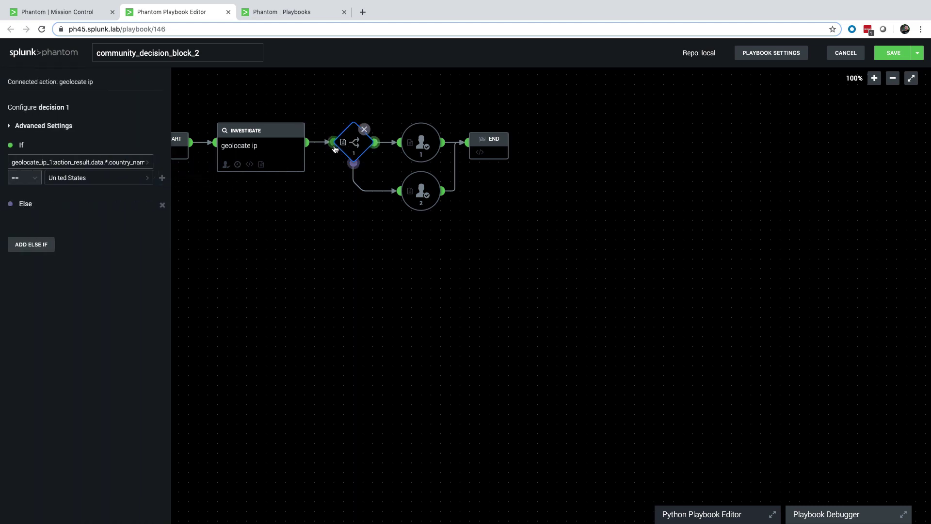
{"action": "left_click", "coordinate": [820, 514]}
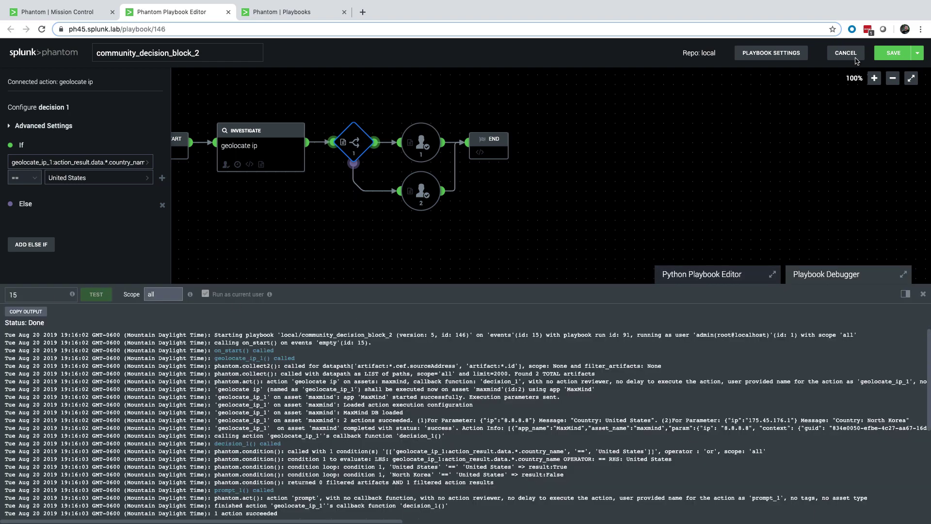
{"action": "left_click", "coordinate": [894, 52]}
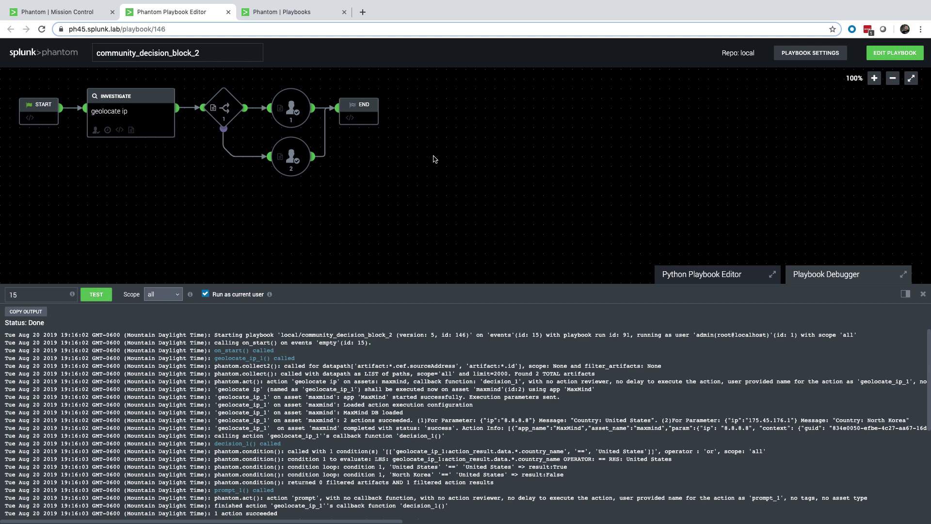
{"action": "left_click", "coordinate": [97, 297]}
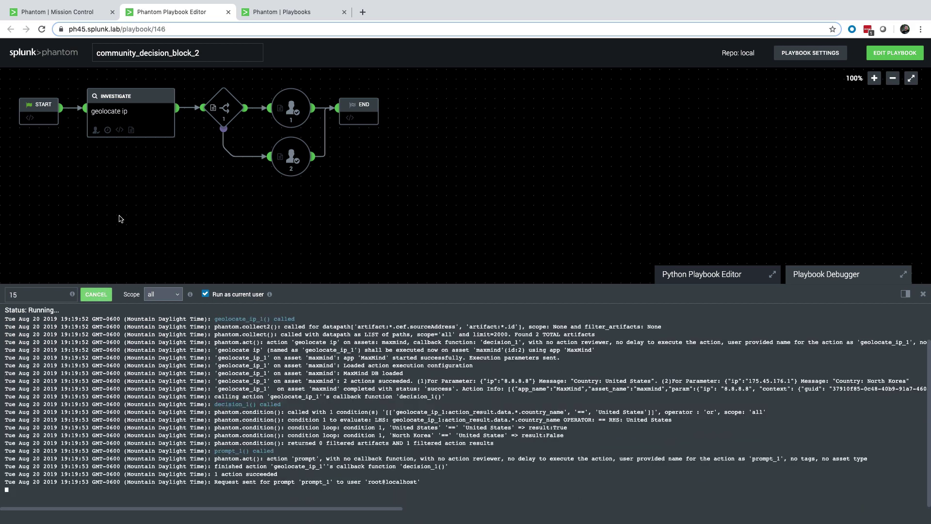
- Open the pending prompt_1 in Mission Control and complete it with the response "cool"
{"action": "left_click", "coordinate": [64, 13]}
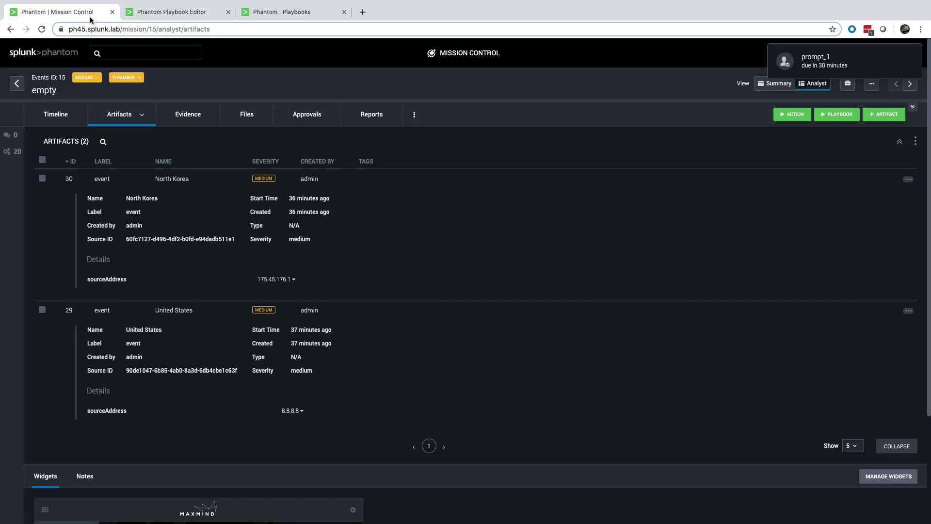
{"action": "left_click", "coordinate": [833, 61]}
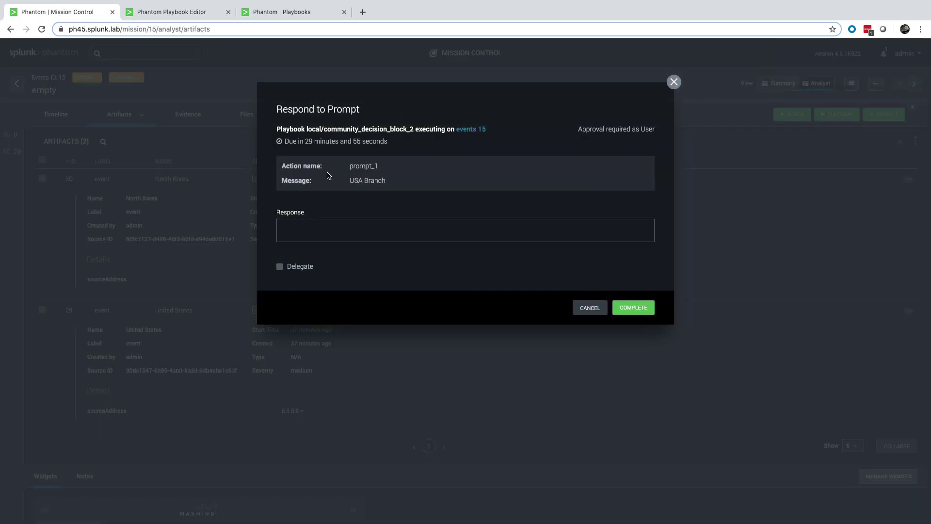
{"action": "left_click", "coordinate": [388, 235]}
{"action": "type", "text": "cool"}
{"action": "left_click", "coordinate": [643, 306]}
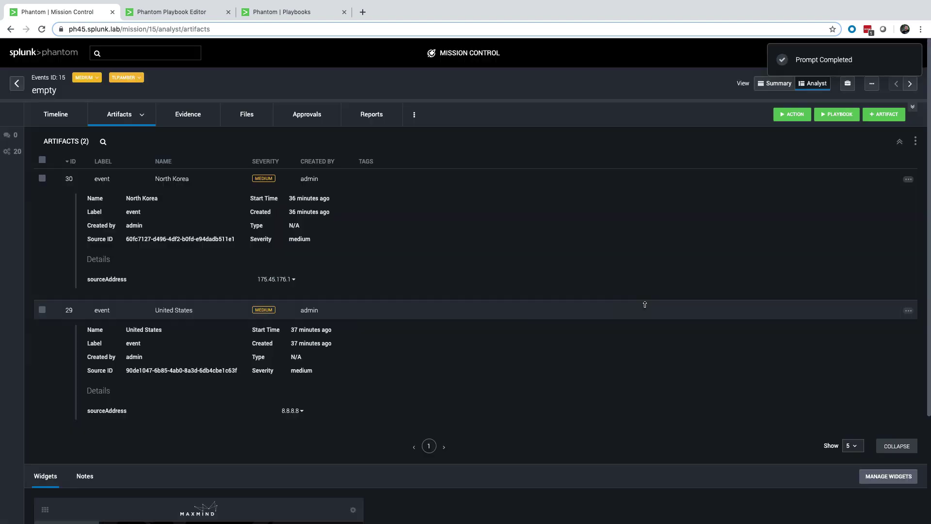
- Return to the Playbook Editor to check the finished test's debug output, and put community_decision_block_2 into edit mode
{"action": "left_click", "coordinate": [169, 15]}
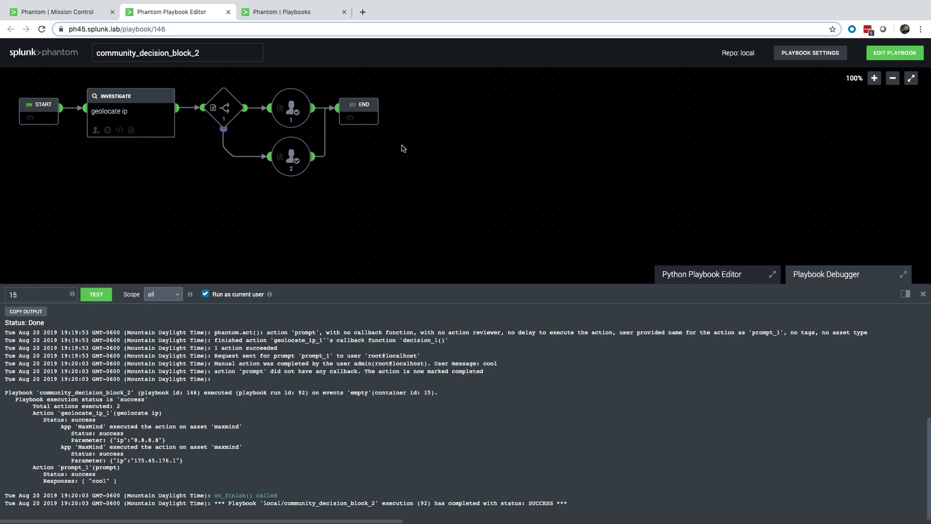
{"action": "left_click", "coordinate": [900, 57]}
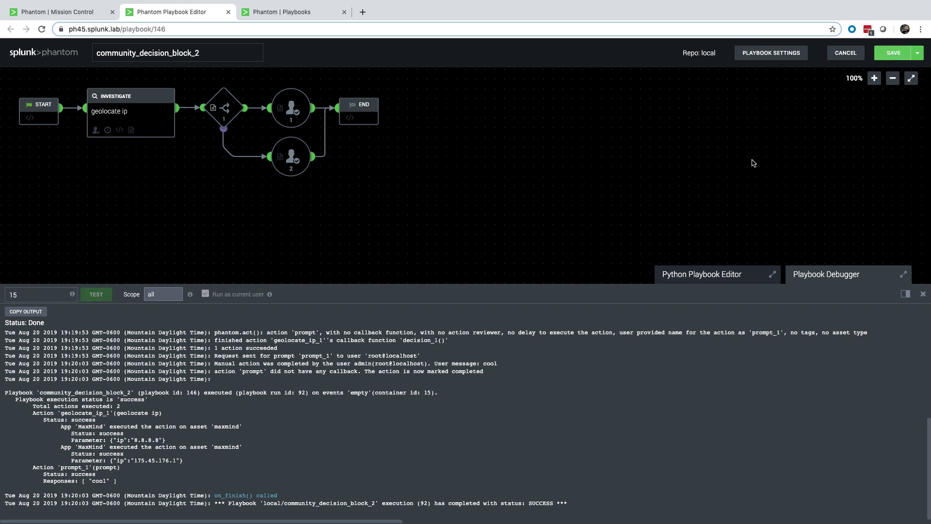
- Examine decision 1's Python code, tracing the results parameter, the conditions list, and the matched_artifacts_1 and matched_results_1 variables
{"action": "left_click", "coordinate": [224, 111]}
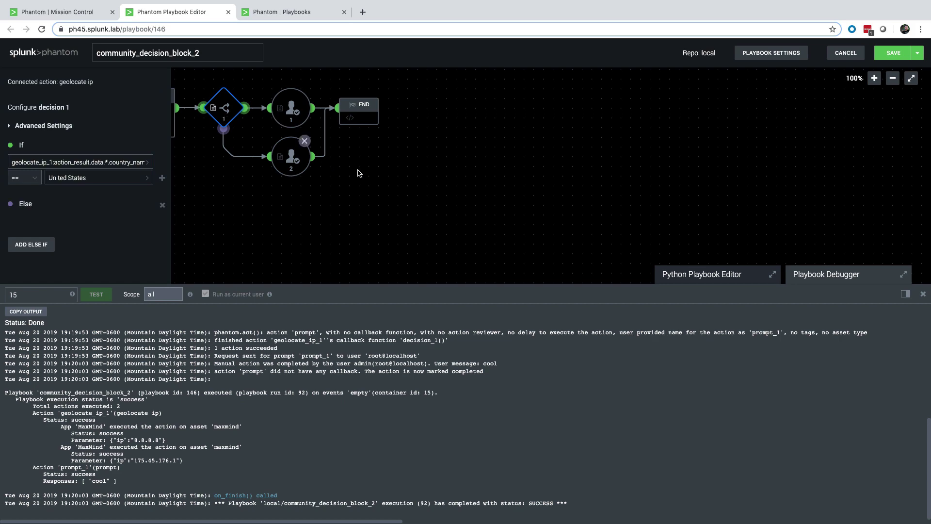
{"action": "left_click", "coordinate": [719, 275]}
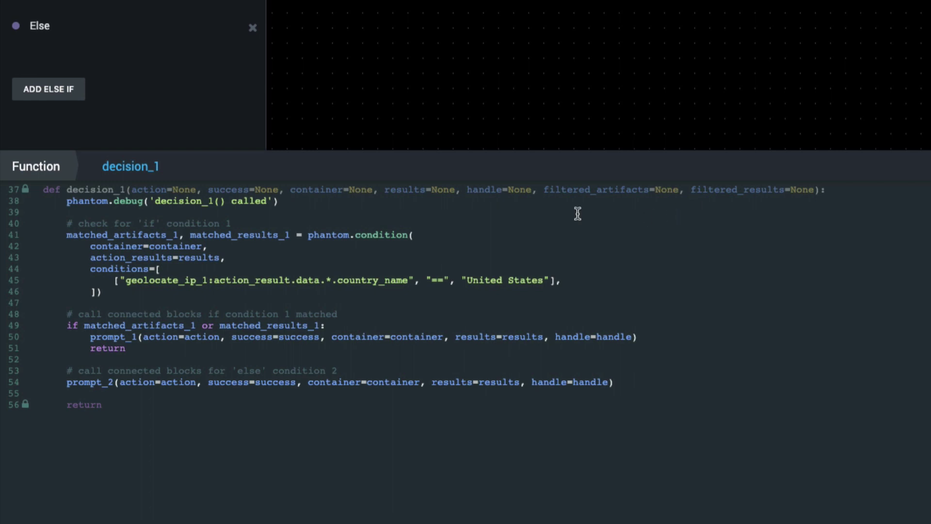
{"action": "double_click", "coordinate": [407, 190]}
{"action": "left_click", "coordinate": [429, 213]}
{"action": "double_click", "coordinate": [197, 257]}
{"action": "double_click", "coordinate": [107, 269]}
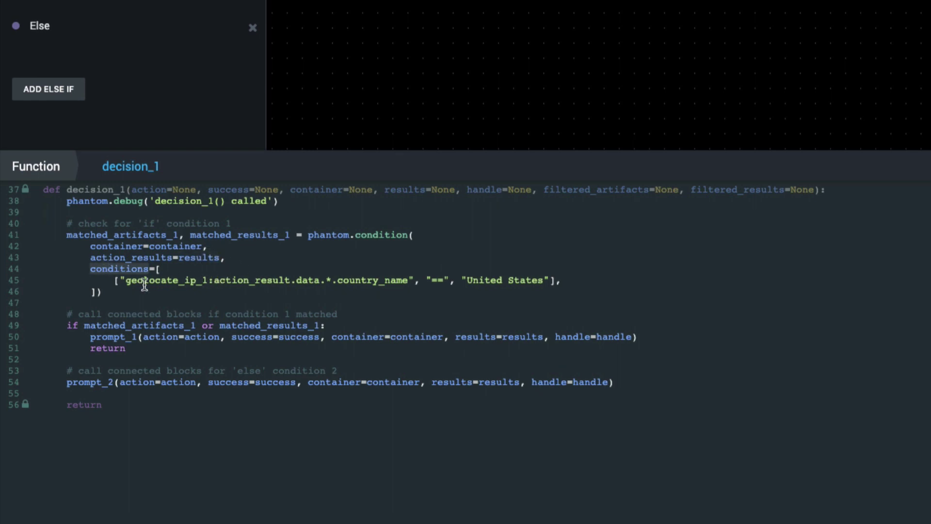
{"action": "left_click", "coordinate": [121, 281]}
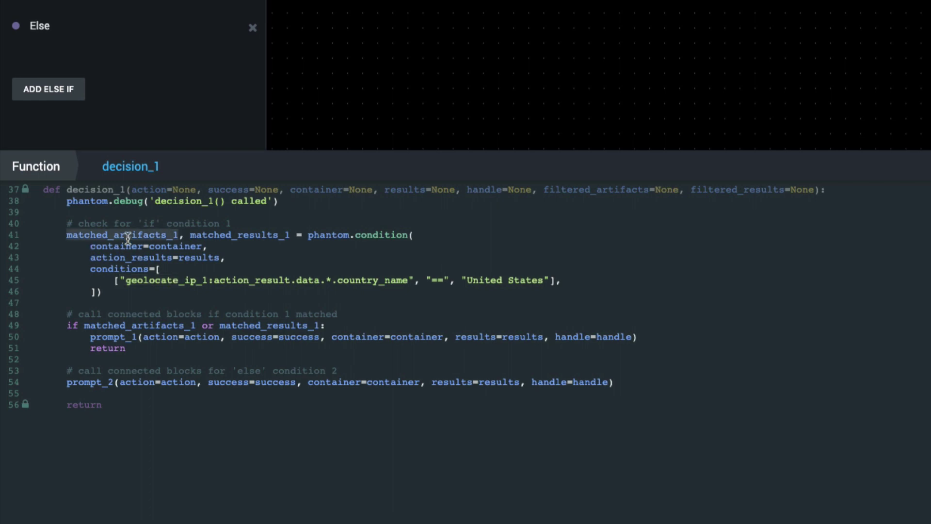
{"action": "double_click", "coordinate": [239, 235]}
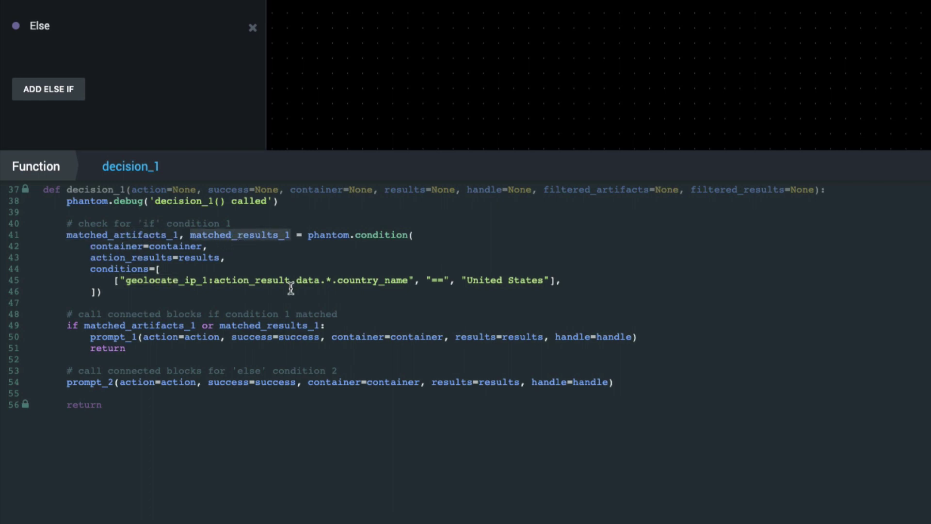
- Below the phantom.condition call in decision_1, add phantom.debug("[DEBUG] results = {}".format(json.dumps(results, indent=4)))
{"action": "left_click", "coordinate": [221, 293]}
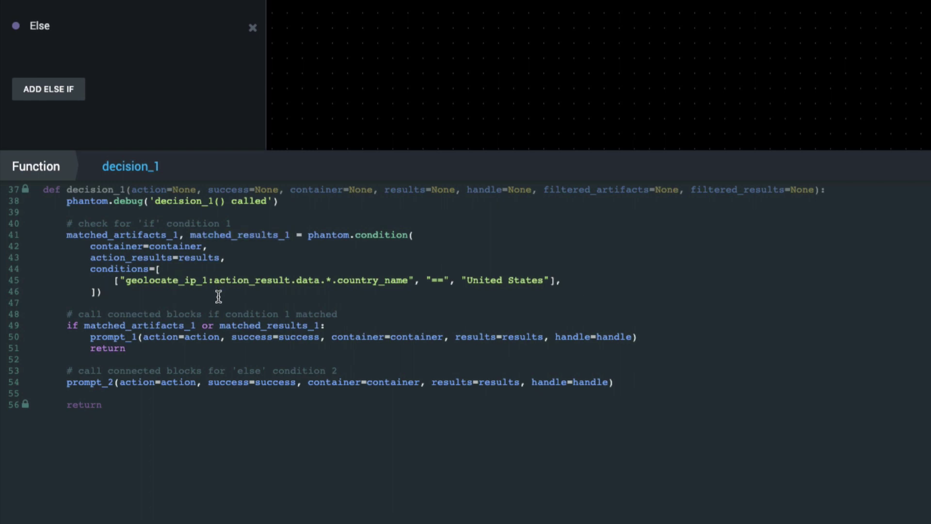
{"action": "key", "text": "Return"}
{"action": "key", "text": "Return"}
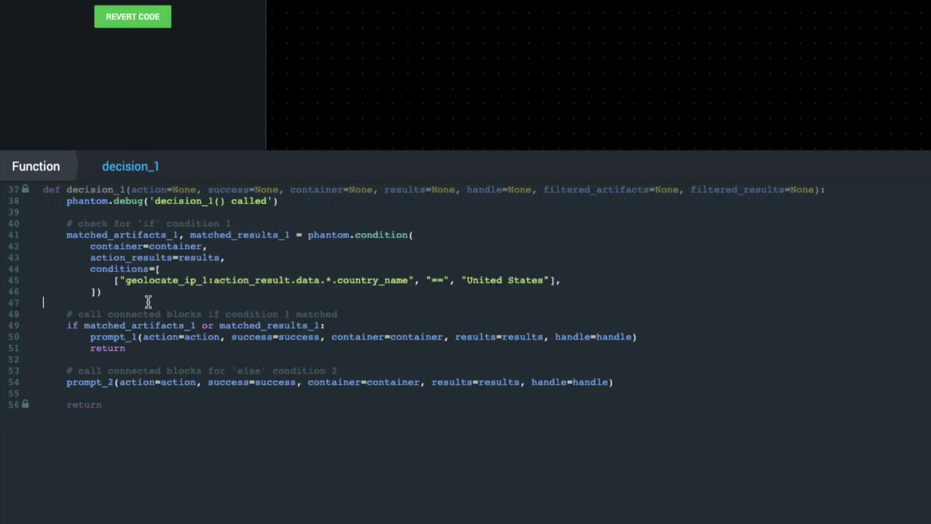
{"action": "key", "text": "Return"}
{"action": "key", "text": "Return"}
{"action": "type", "text": "p"}
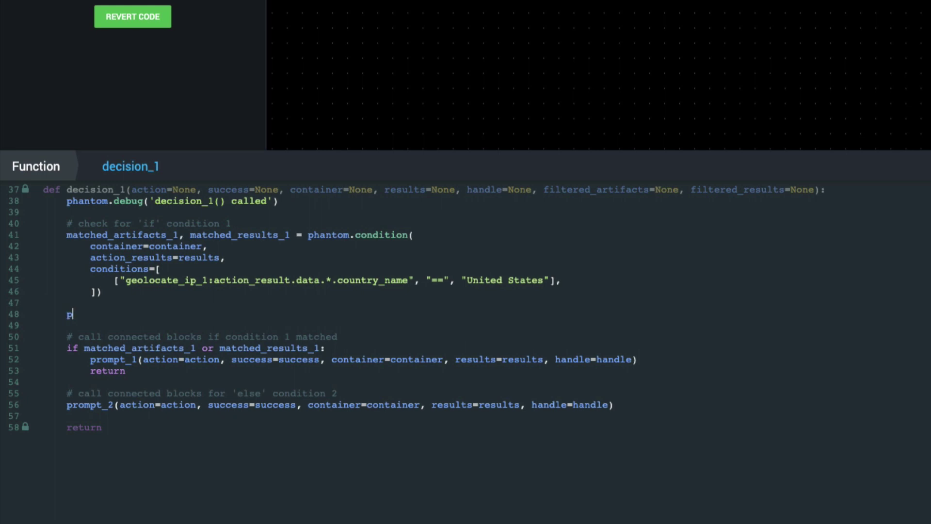
{"action": "type", "text": "hantom.debug("}
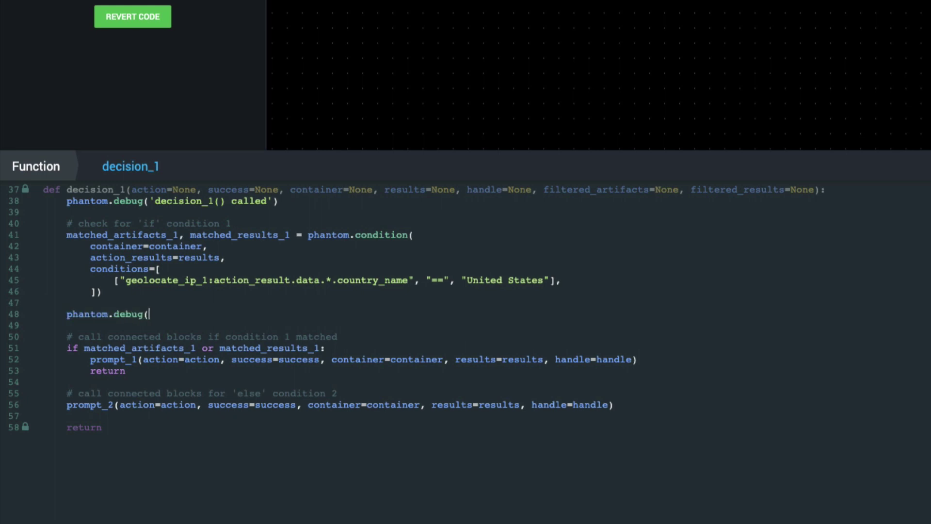
{"action": "type", "text": "\"[DEBUG] results ="}
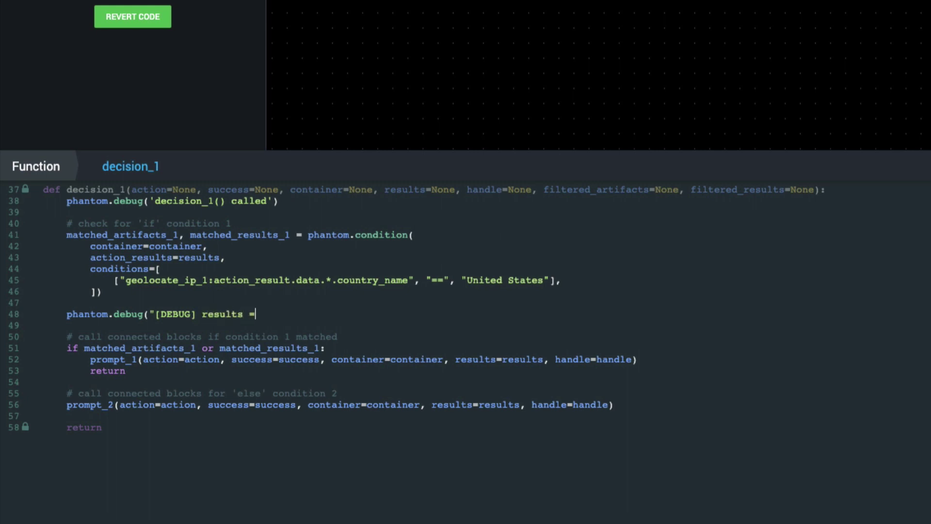
{"action": "type", "text": " {}"}
{"action": "double_click", "coordinate": [403, 190]}
{"action": "left_click", "coordinate": [425, 203]}
{"action": "double_click", "coordinate": [449, 190]}
{"action": "double_click", "coordinate": [413, 189]}
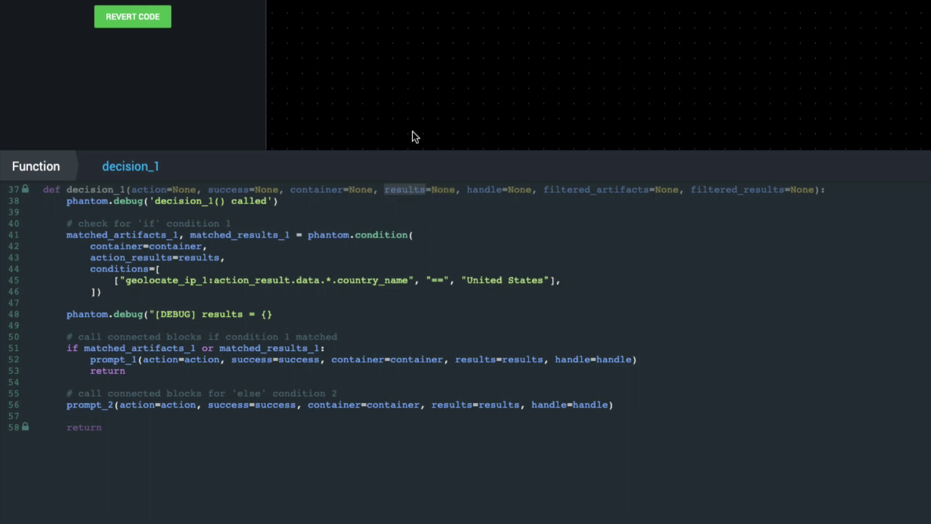
{"action": "left_click", "coordinate": [353, 313]}
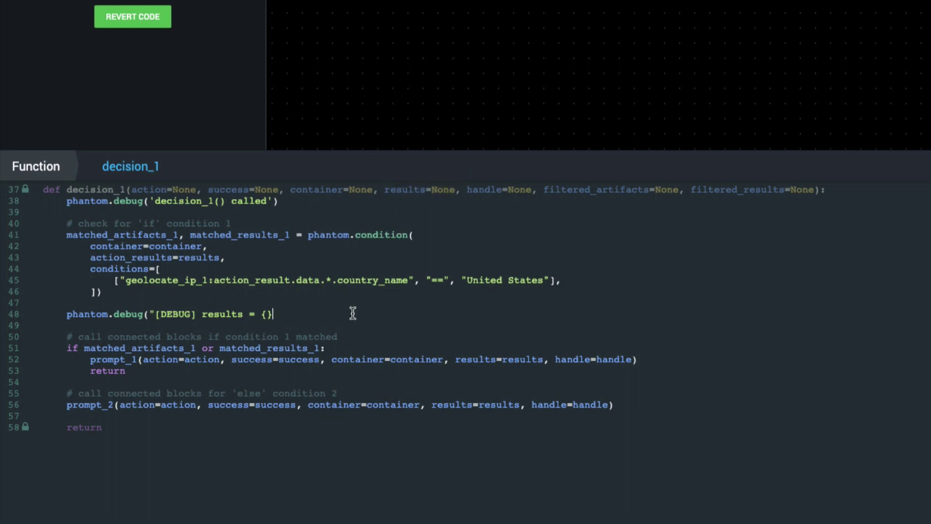
{"action": "type", "text": "\""}
{"action": "type", "text": ".format)"}
{"action": "type", "text": "json.dumps("}
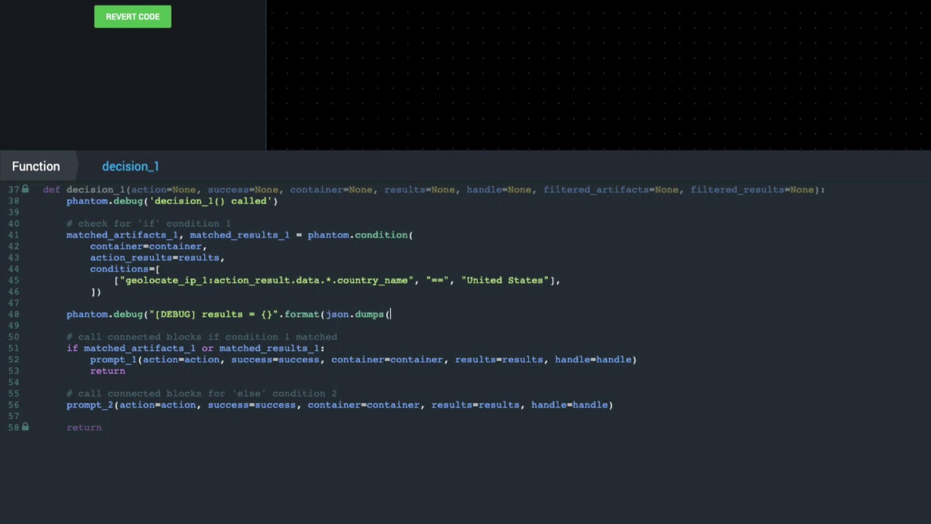
{"action": "type", "text": "results, indent=4)))"}
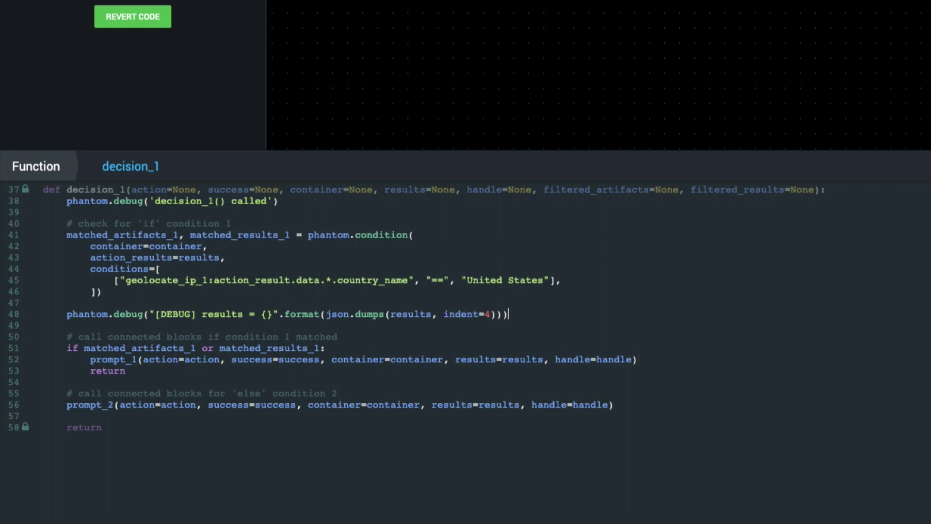
- Add a second debug line, phantom.debug("[DEBUG] ma1 = {}".format(json.dumps(matched_artifacts_1, indent=4))), under the results one
{"action": "key", "text": "Return"}
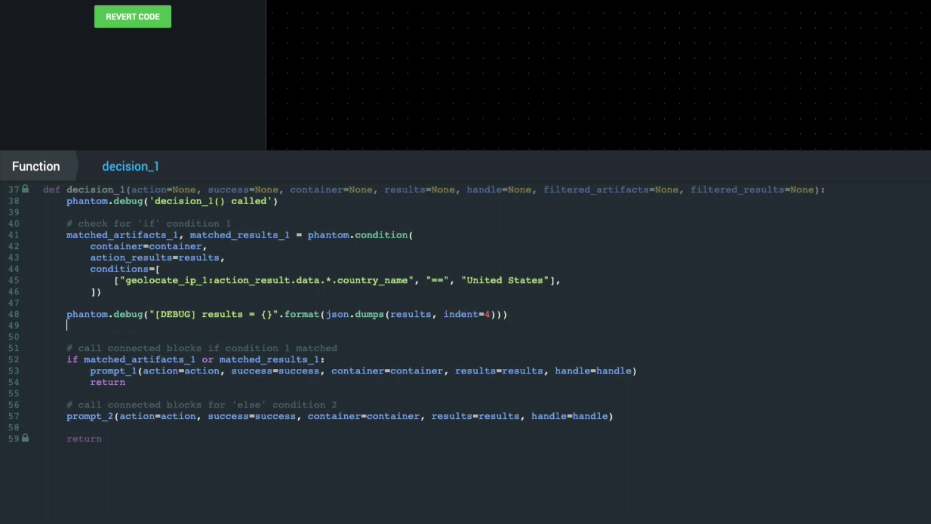
{"action": "type", "text": "phn"}
{"action": "double_click", "coordinate": [109, 235]}
{"action": "double_click", "coordinate": [217, 235]}
{"action": "left_click", "coordinate": [209, 258]}
{"action": "left_click", "coordinate": [115, 326]}
{"action": "key", "text": "BackSpace"}
{"action": "type", "text": "antom.debug(\""}
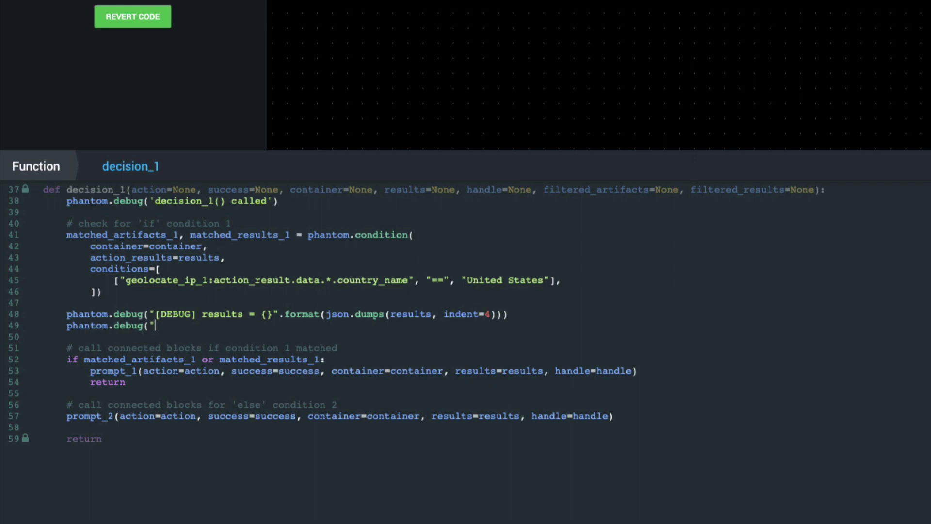
{"action": "type", "text": "[DEBUG] mal = {}"}
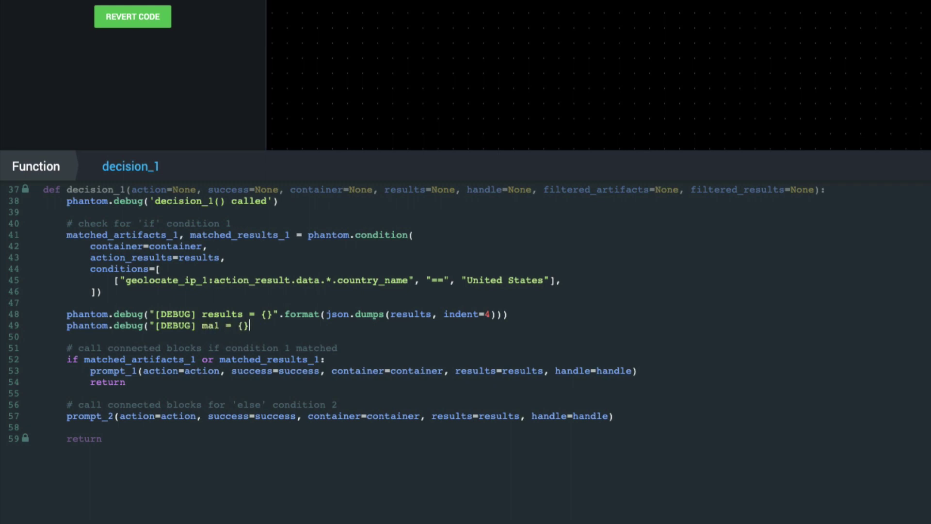
{"action": "type", "text": "\".format(json.dumps("}
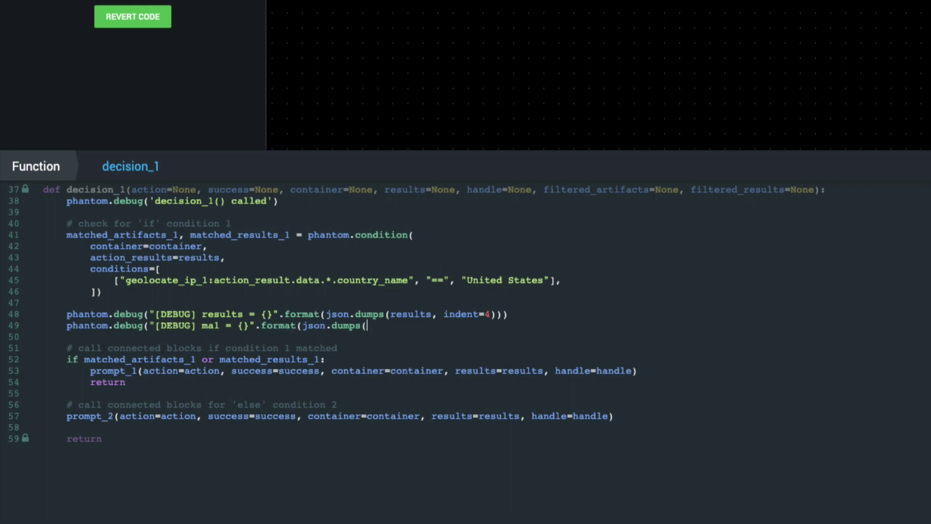
{"action": "type", "text": "matched_artifacts_1,"}
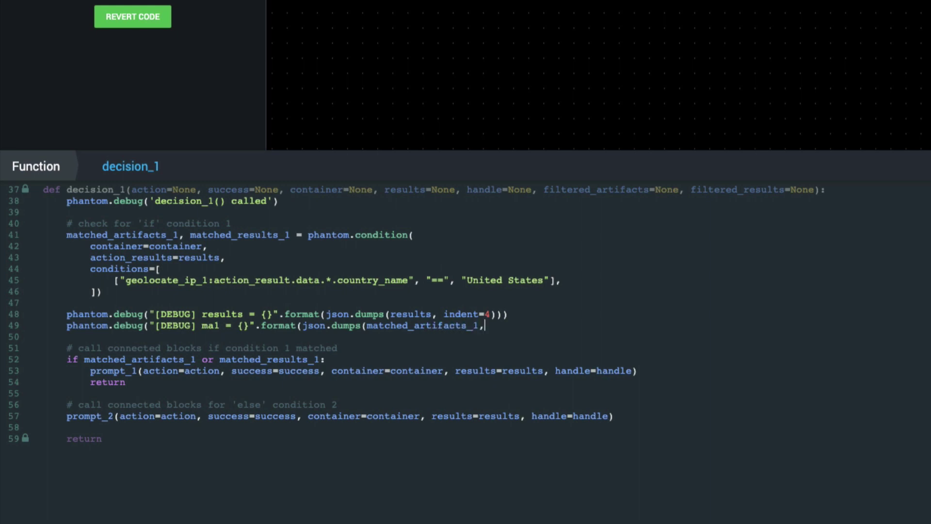
{"action": "type", "text": " indent=4)))"}
- Add a third debug line, phantom.debug("[DEBUG] mr1 = {}".format(json.dumps(matched_results_1, indent=4))), under the matched artifacts one
{"action": "key", "text": "Return"}
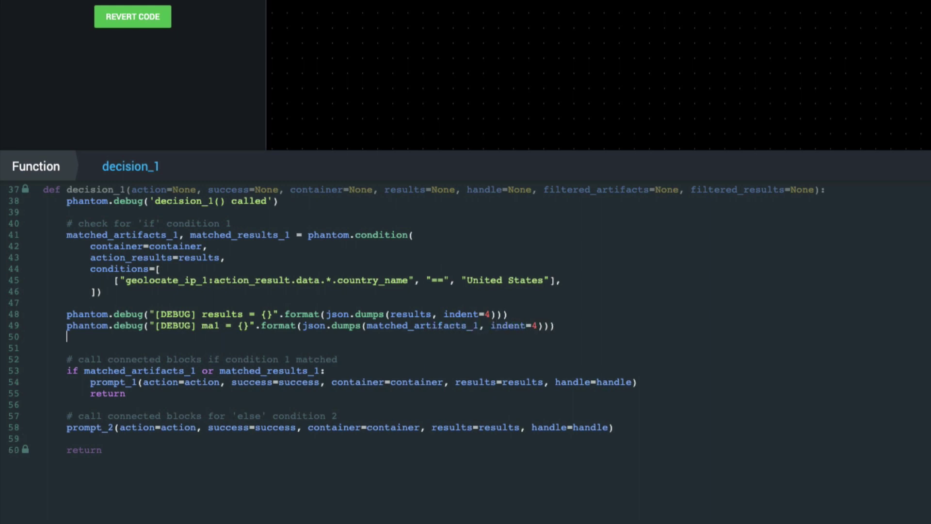
{"action": "type", "text": "phantom.debug("}
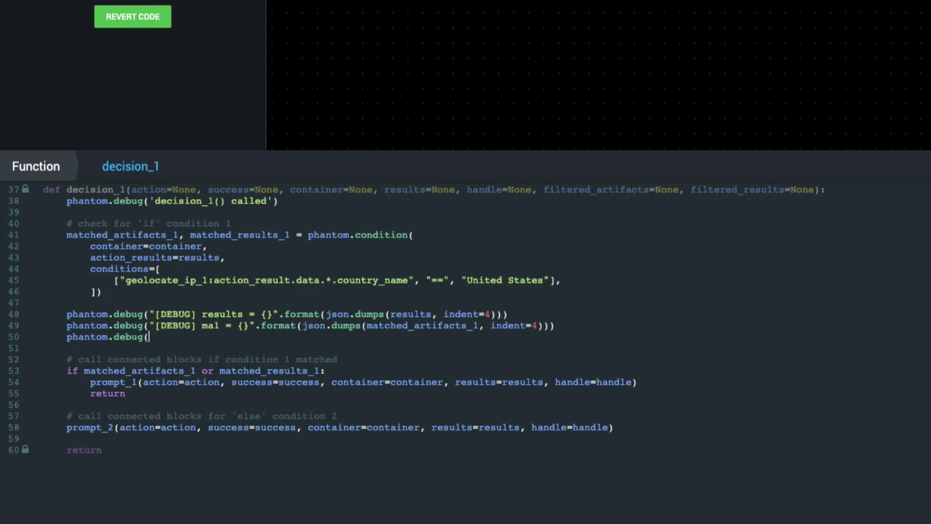
{"action": "type", "text": "\"[DEBUG] mr1 = {}"}
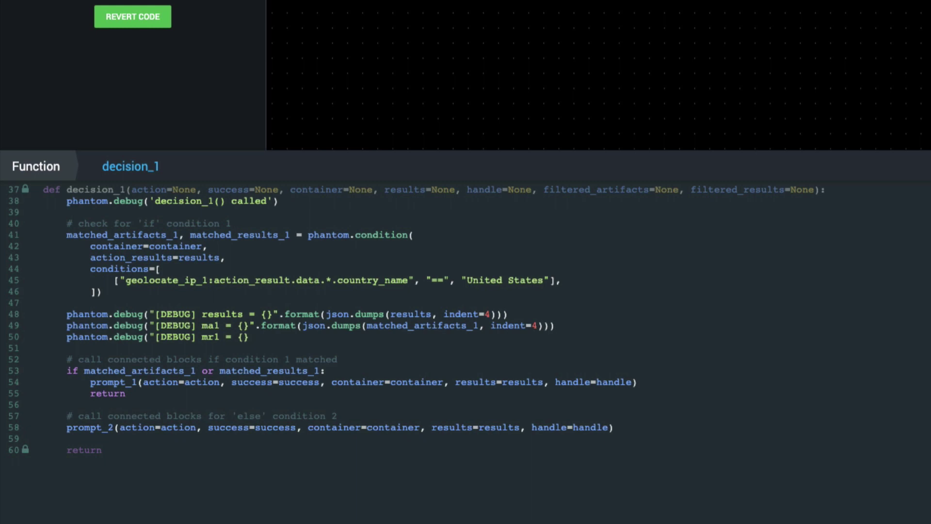
{"action": "type", "text": "\".format(json.dumps(matched"}
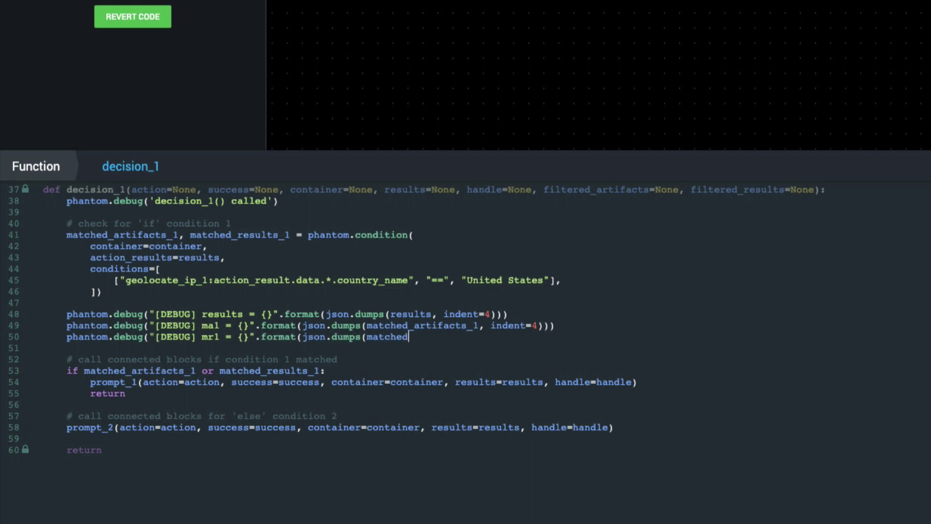
{"action": "type", "text": "_results_1, indent=4))"}
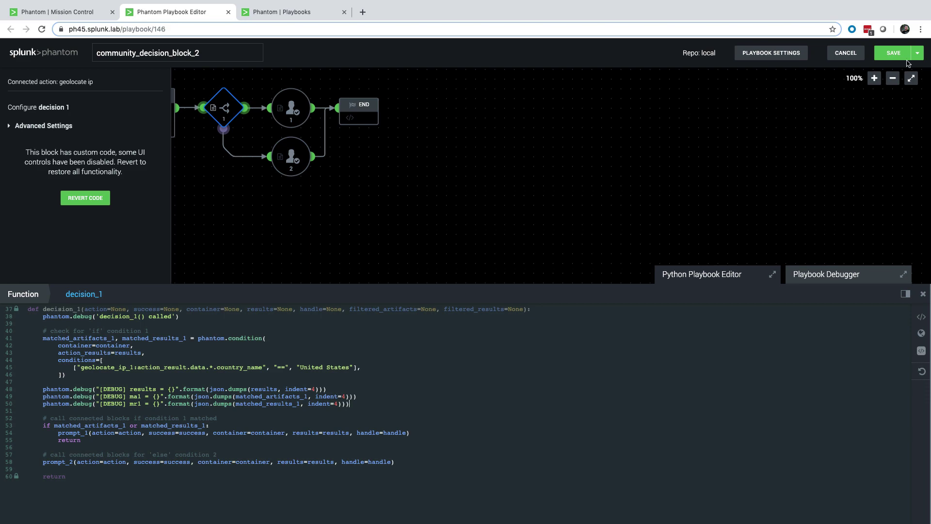
- Save community_decision_block_2 with the custom debug code and rerun its test in the Playbook Debugger on event 15 with scope all
{"action": "left_click", "coordinate": [901, 56]}
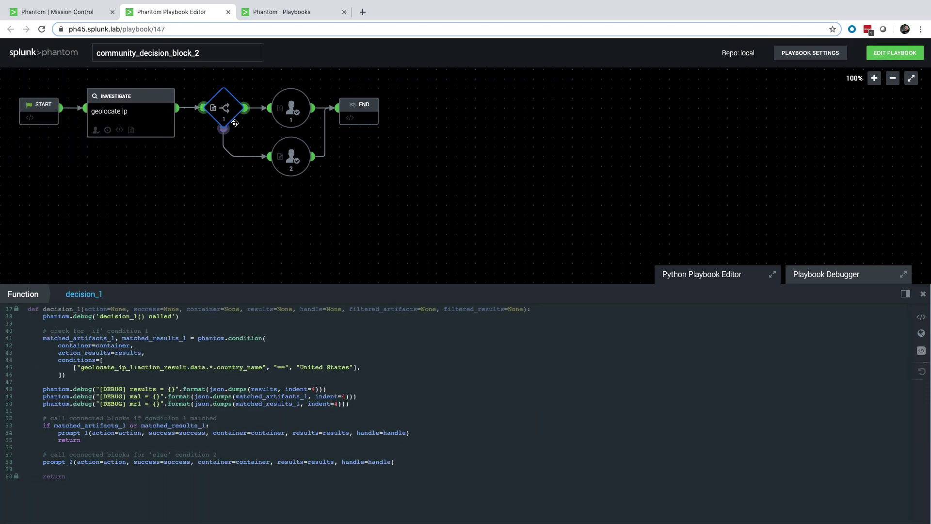
{"action": "left_click", "coordinate": [840, 280]}
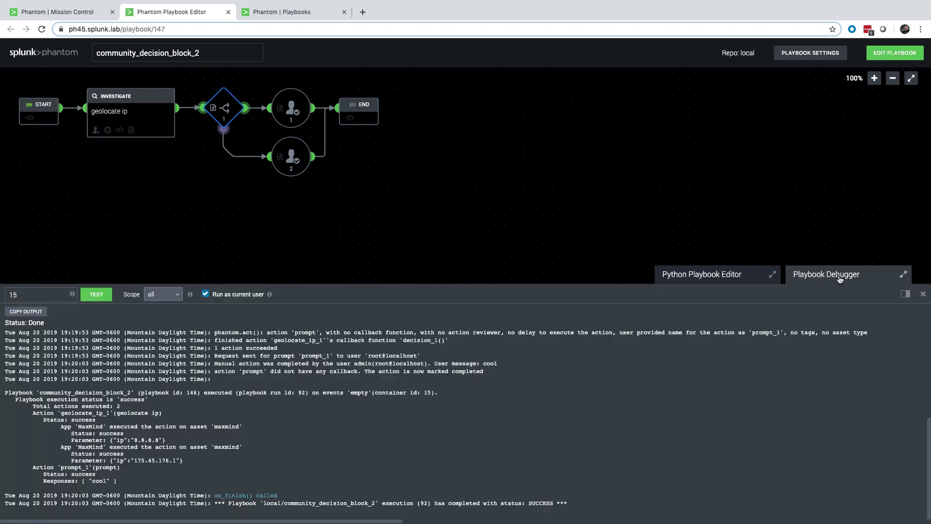
{"action": "left_click", "coordinate": [97, 296]}
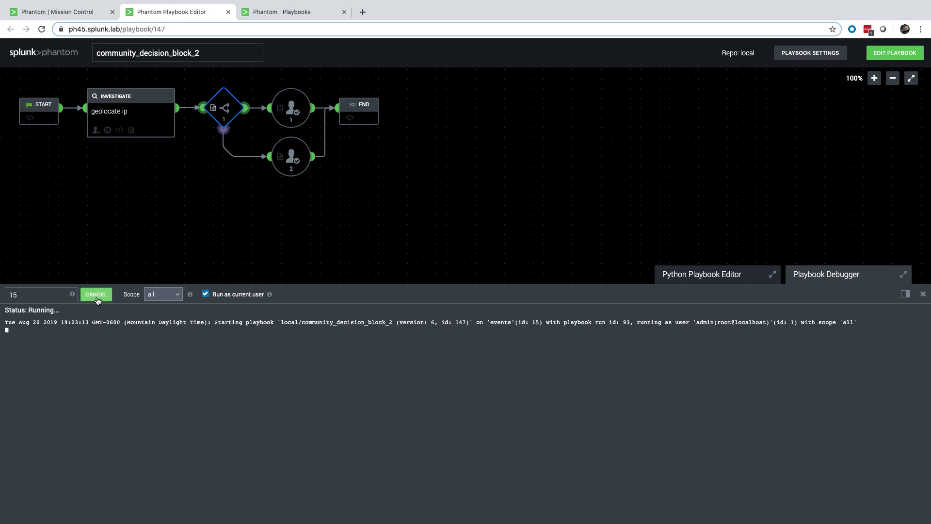
- Switch to Mission Control, open the pending prompt_1 for event 15 and complete it with the response "ok"
{"action": "left_click", "coordinate": [57, 12]}
{"action": "left_click", "coordinate": [823, 58]}
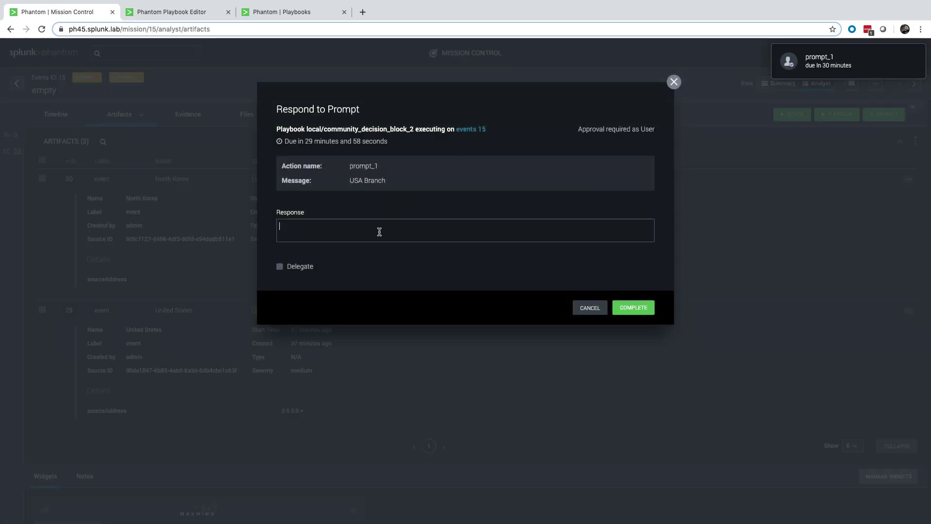
{"action": "type", "text": "ok"}
{"action": "left_click", "coordinate": [633, 307]}
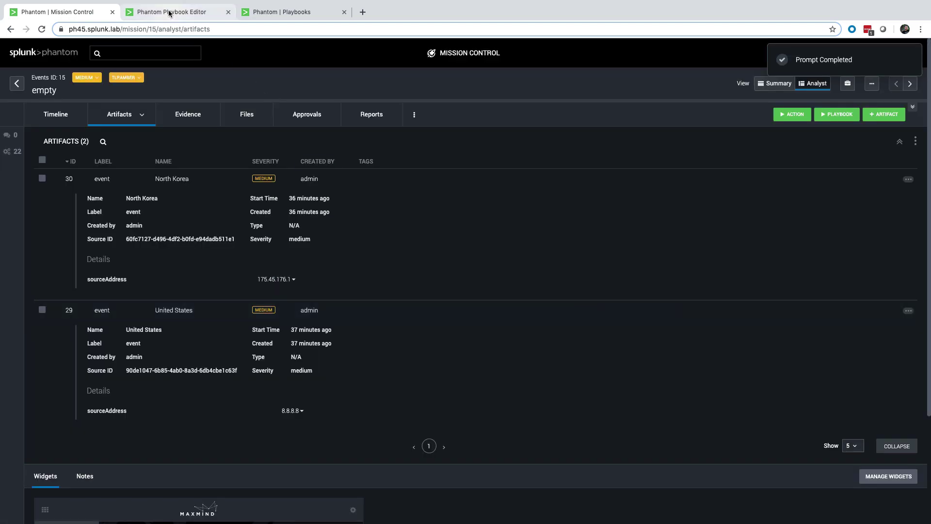
- Switch back to the community_decision_block_2 playbook and show its debugger output side by side with the decision_1 code
{"action": "left_click", "coordinate": [169, 13]}
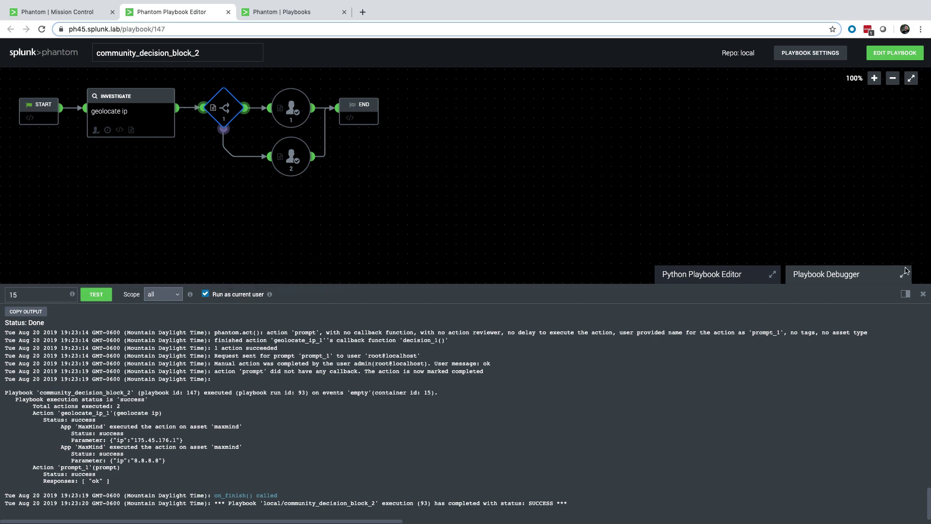
{"action": "left_click", "coordinate": [903, 273]}
{"action": "scroll", "coordinate": [369, 309], "scroll_direction": "up", "scroll_amount": 4}
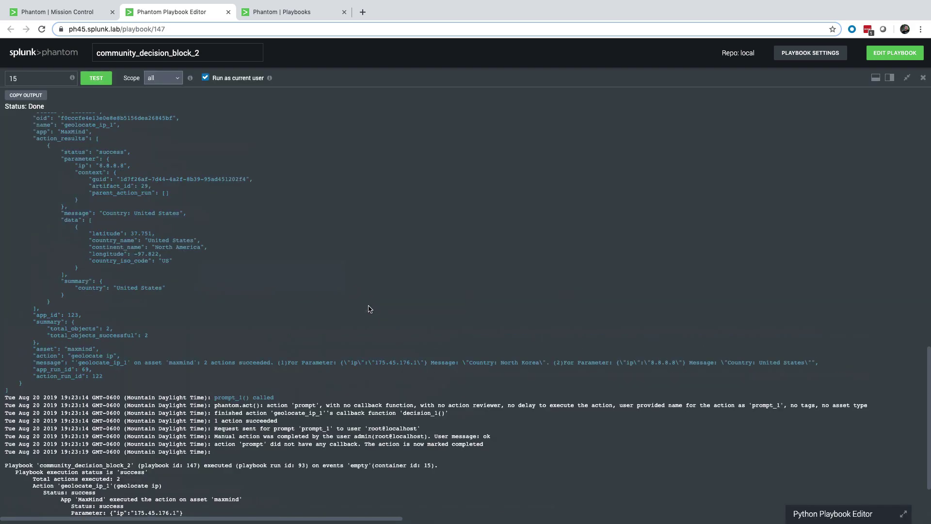
{"action": "scroll", "coordinate": [368, 309], "scroll_direction": "up", "scroll_amount": 12}
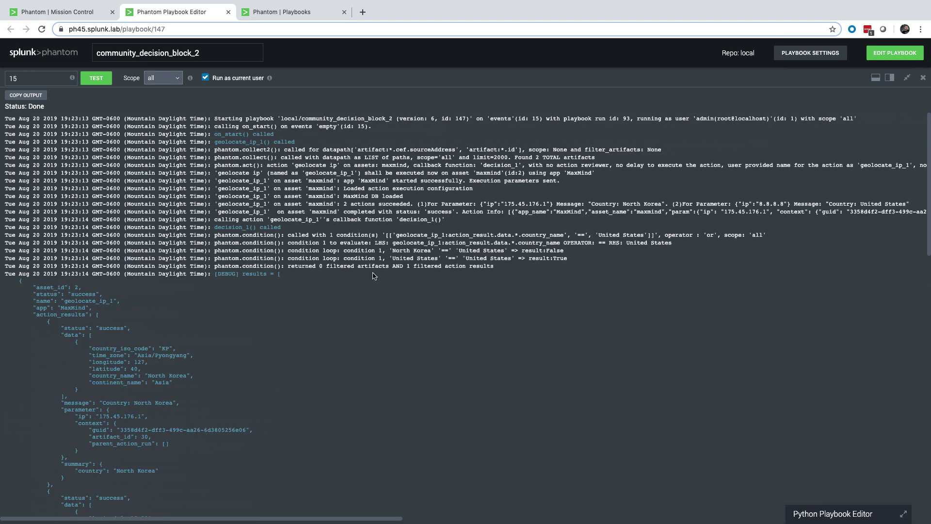
{"action": "left_click", "coordinate": [890, 79]}
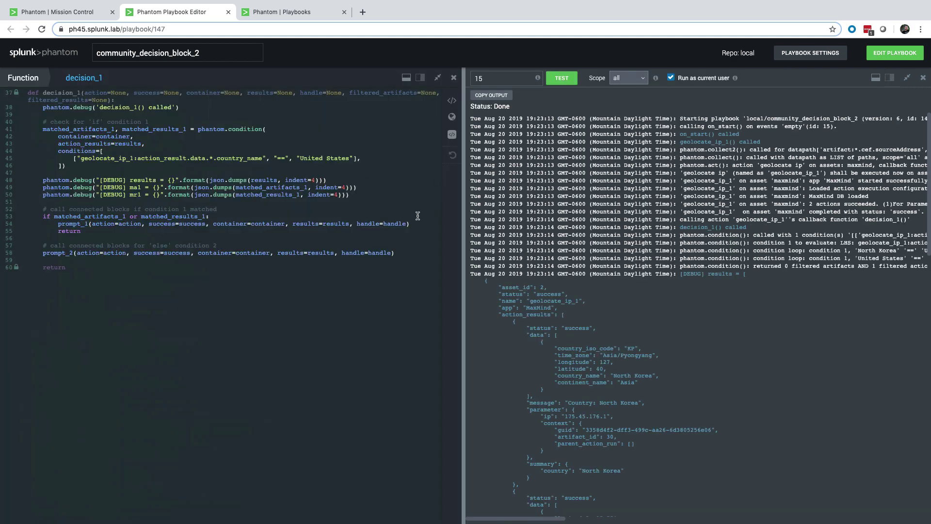
{"action": "left_click", "coordinate": [74, 181]}
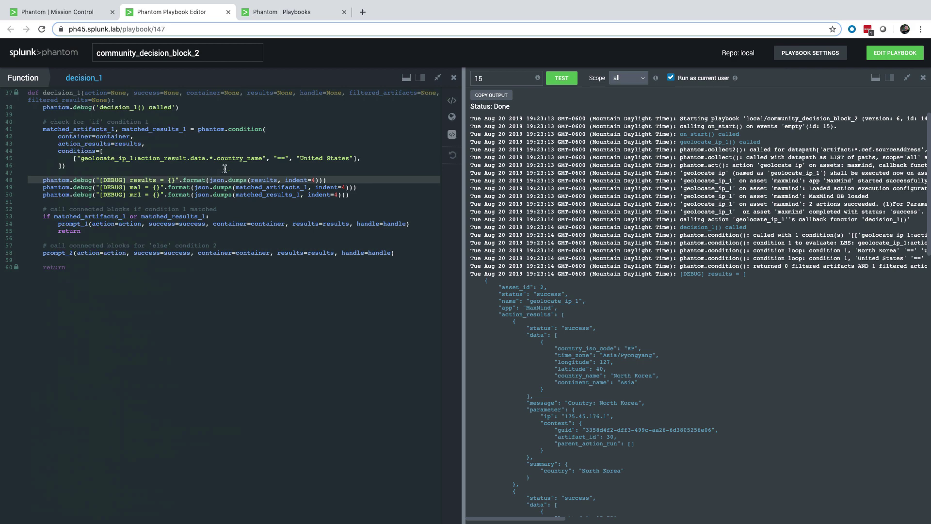
- Examine the first action_results entry of the [DEBUG] results output, including its summary country
{"action": "scroll", "coordinate": [773, 308], "scroll_direction": "down", "scroll_amount": 3}
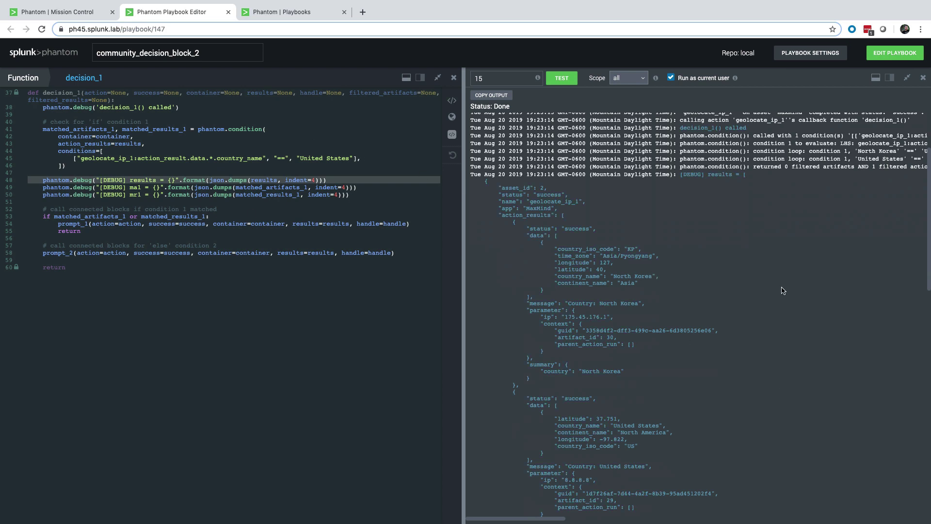
{"action": "scroll", "coordinate": [785, 290], "scroll_direction": "down", "scroll_amount": 2}
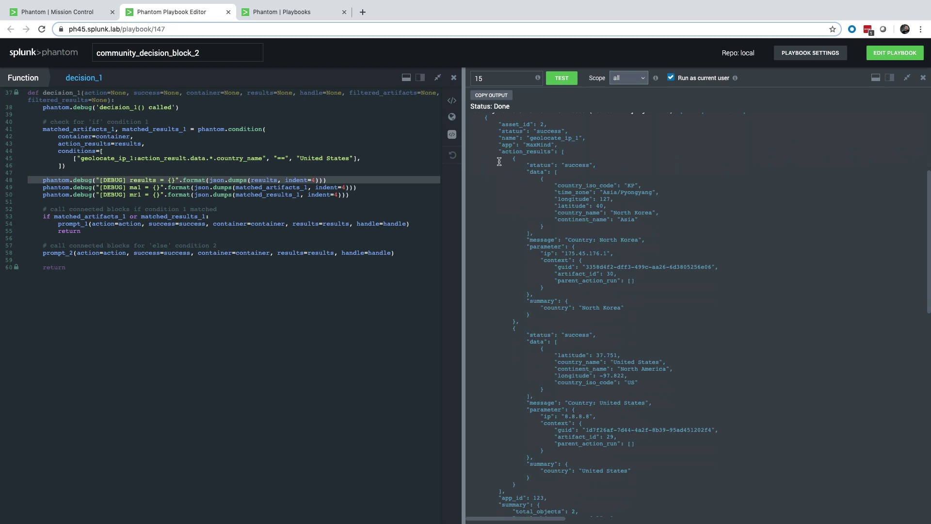
{"action": "left_click_drag", "start_coordinate": [500, 151], "coordinate": [567, 151]}
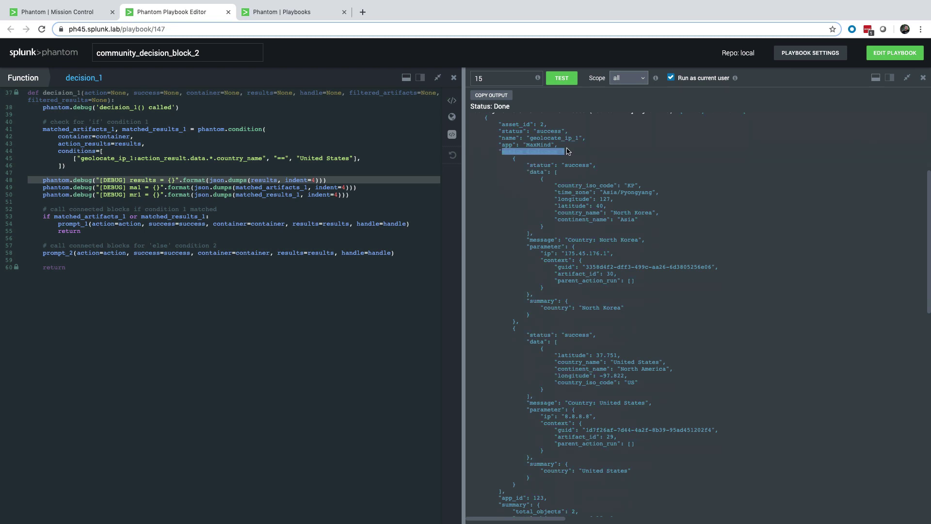
{"action": "left_click", "coordinate": [588, 157]}
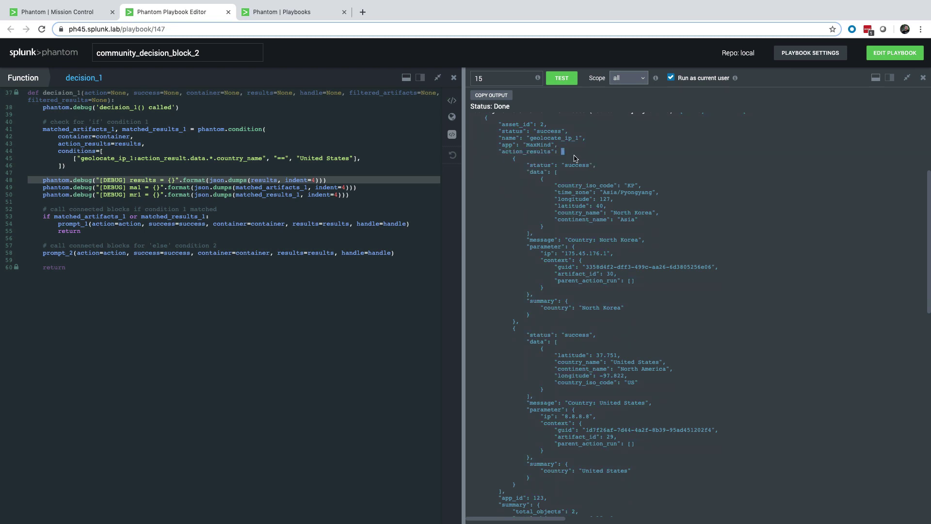
{"action": "left_click_drag", "start_coordinate": [508, 159], "coordinate": [608, 322]}
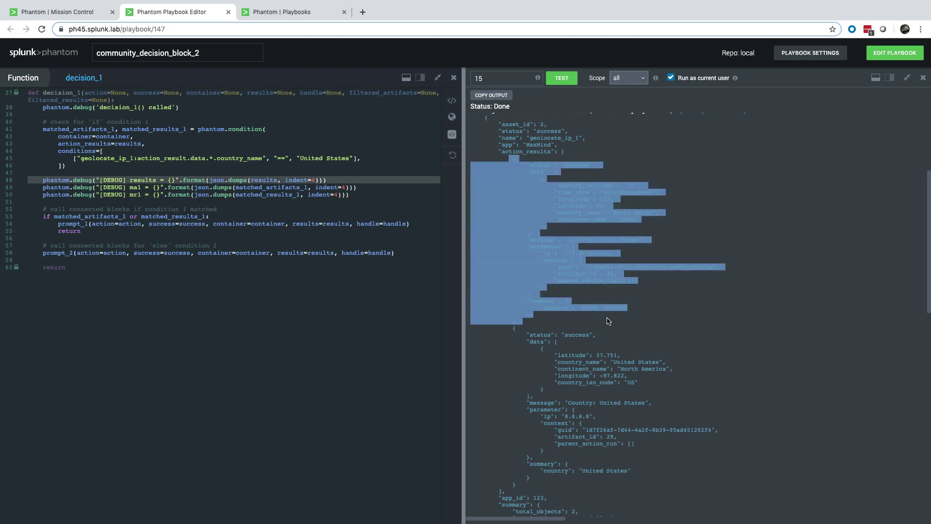
{"action": "left_click", "coordinate": [610, 321]}
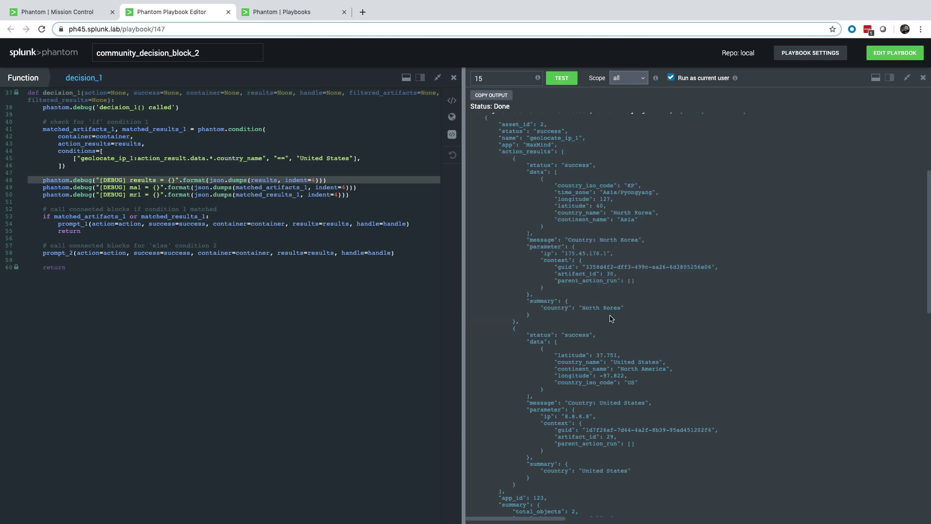
{"action": "left_click_drag", "start_coordinate": [580, 307], "coordinate": [608, 314]}
{"action": "left_click", "coordinate": [610, 316]}
- Examine the second action_results entry of the [DEBUG] results output, including its summary country
{"action": "scroll", "coordinate": [616, 314], "scroll_direction": "down", "scroll_amount": 1}
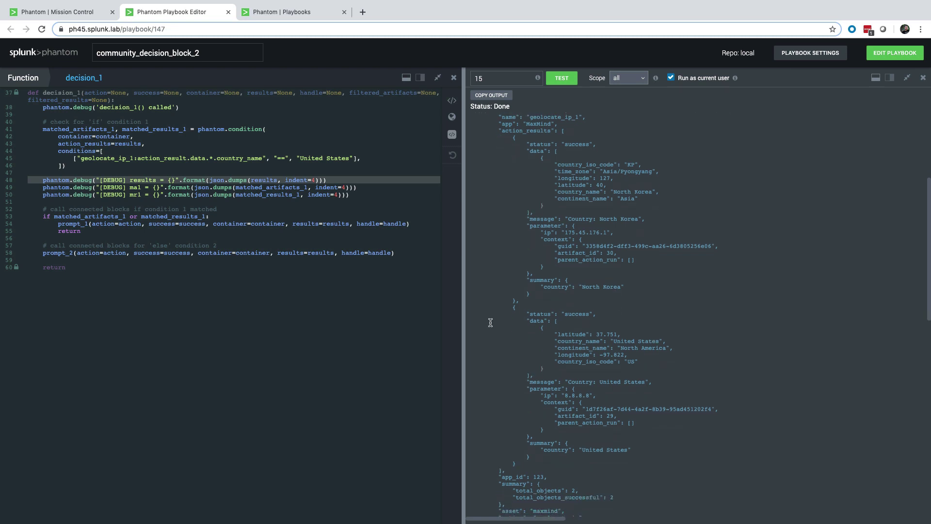
{"action": "left_click_drag", "start_coordinate": [505, 305], "coordinate": [577, 452]}
{"action": "left_click", "coordinate": [646, 462]}
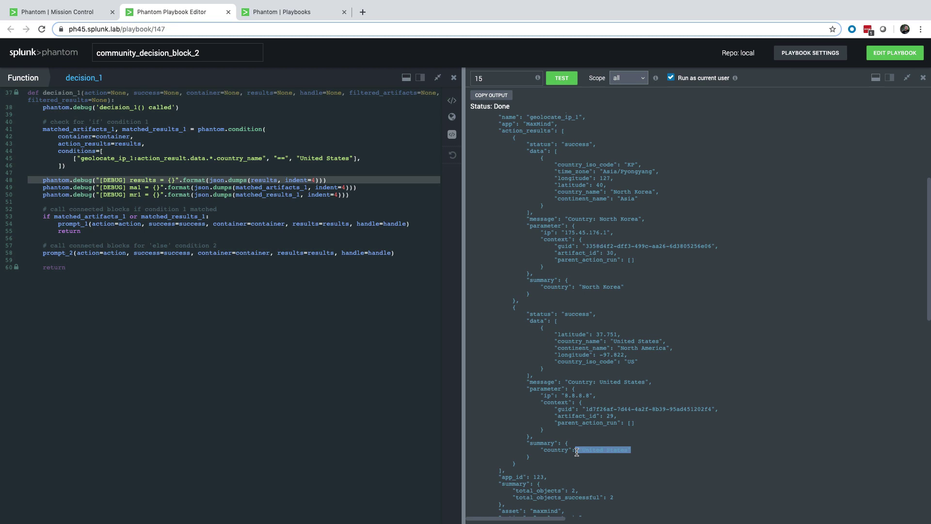
{"action": "left_click", "coordinate": [708, 439]}
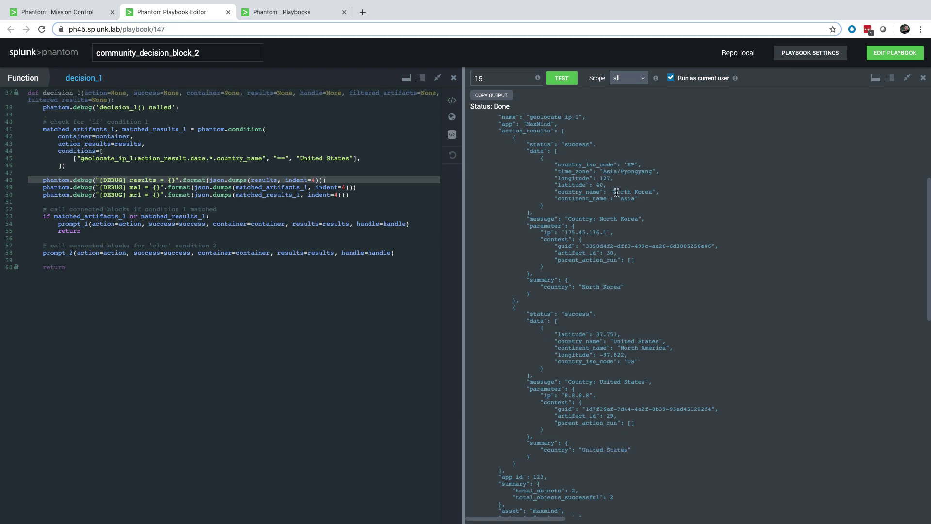
{"action": "double_click", "coordinate": [256, 92]}
- Check the matched artifacts list logged as [DEBUG] ma1 in the debug output
{"action": "scroll", "coordinate": [637, 265], "scroll_direction": "down", "scroll_amount": 2}
{"action": "scroll", "coordinate": [637, 264], "scroll_direction": "down", "scroll_amount": 10}
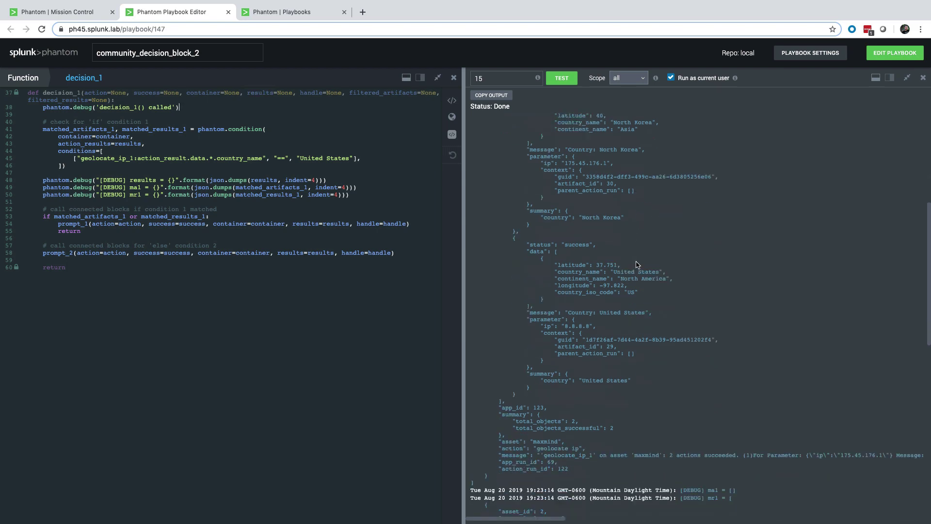
{"action": "scroll", "coordinate": [637, 264], "scroll_direction": "down", "scroll_amount": 1}
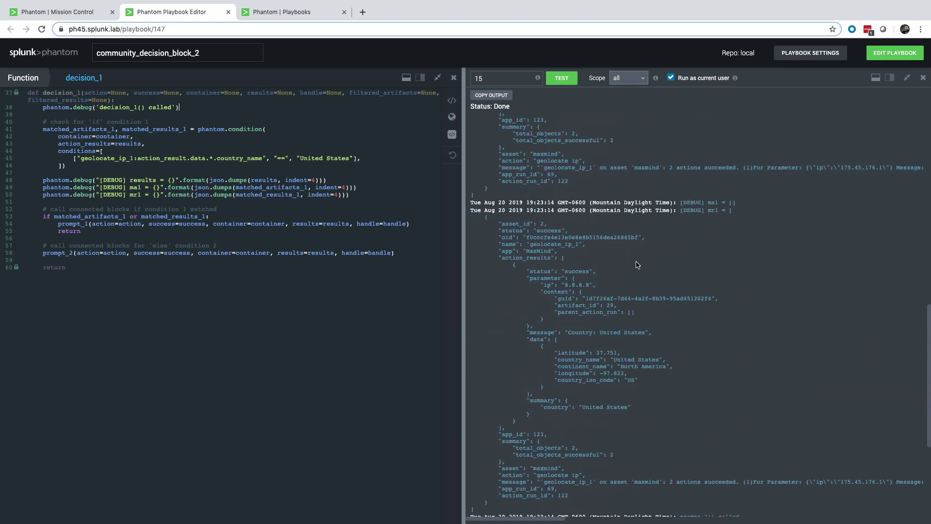
{"action": "double_click", "coordinate": [712, 200]}
{"action": "left_click", "coordinate": [764, 208]}
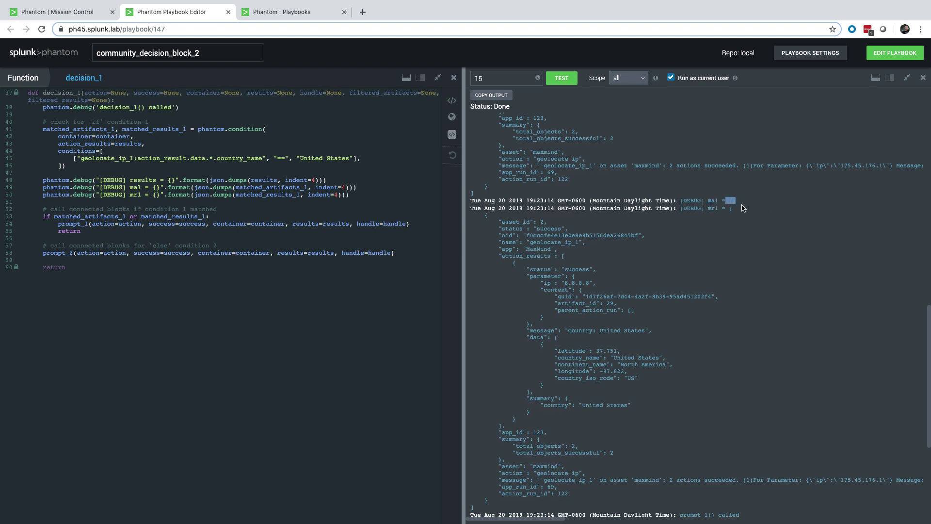
- Compare the action_results logged under [DEBUG] mr1 with the second entry of the full results output
{"action": "scroll", "coordinate": [724, 214], "scroll_direction": "down", "scroll_amount": 3}
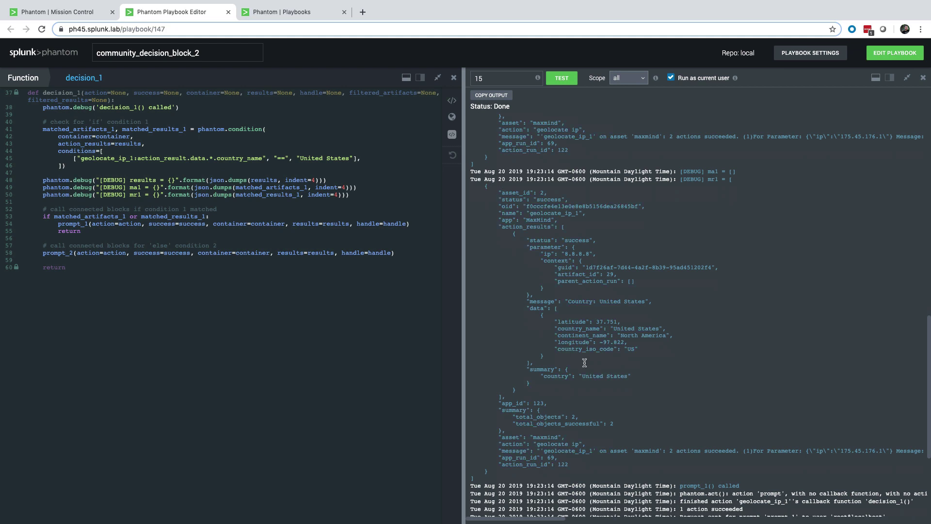
{"action": "scroll", "coordinate": [704, 389], "scroll_direction": "down", "scroll_amount": 2}
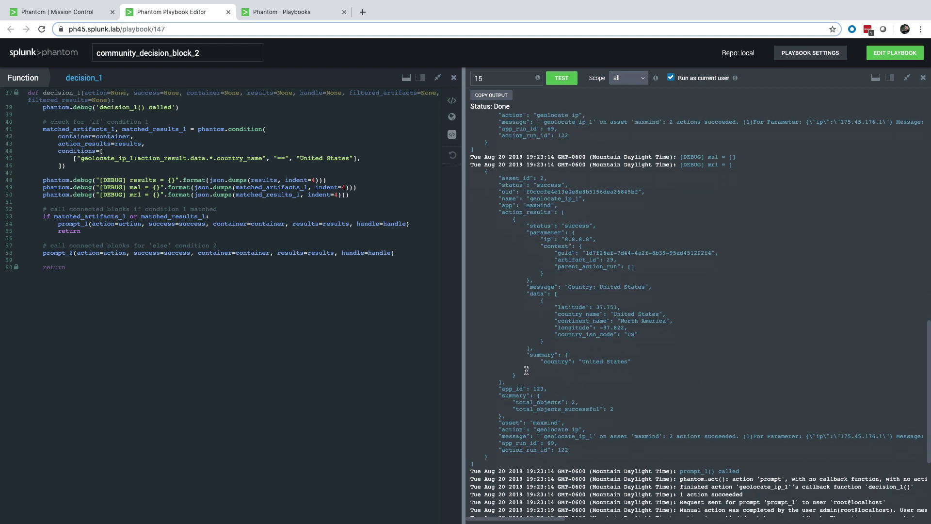
{"action": "left_click_drag", "start_coordinate": [527, 377], "coordinate": [493, 223]}
{"action": "left_click", "coordinate": [707, 337]}
{"action": "scroll", "coordinate": [606, 310], "scroll_direction": "up", "scroll_amount": 7}
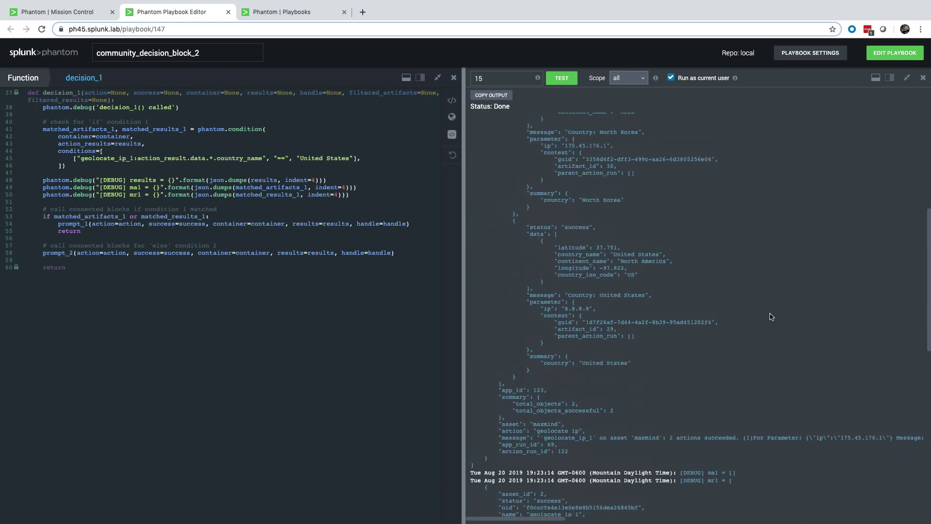
{"action": "left_click_drag", "start_coordinate": [506, 237], "coordinate": [645, 367]}
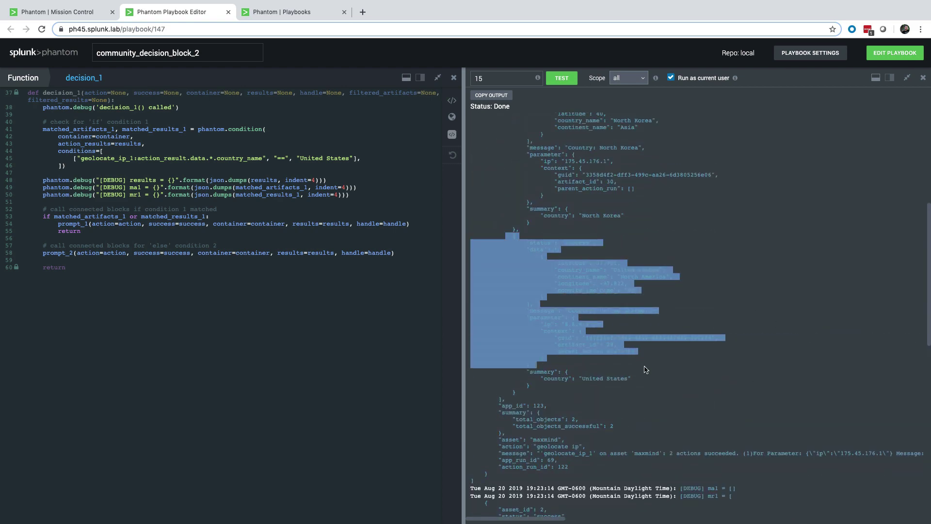
{"action": "scroll", "coordinate": [708, 387], "scroll_direction": "down", "scroll_amount": 5}
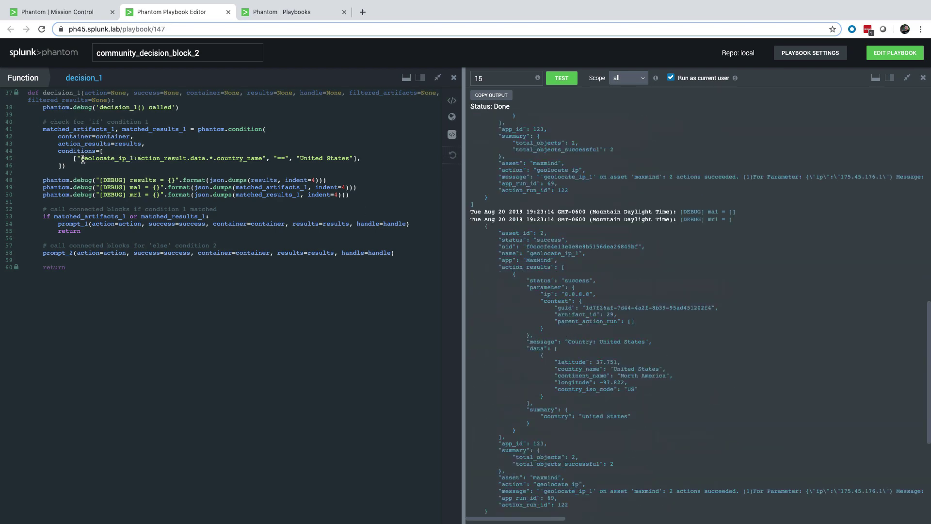
- Review the geolocate_ip_1 country_name condition in decision_1 against the matched results output
{"action": "left_click_drag", "start_coordinate": [69, 158], "coordinate": [196, 158]}
{"action": "left_click", "coordinate": [196, 158]}
{"action": "scroll", "coordinate": [684, 349], "scroll_direction": "down", "scroll_amount": 1}
{"action": "scroll", "coordinate": [684, 349], "scroll_direction": "down", "scroll_amount": 1}
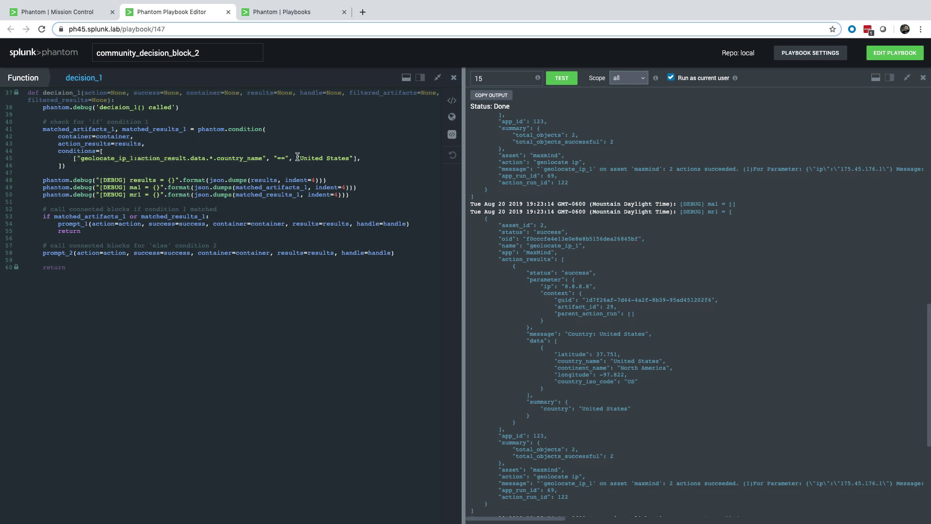
{"action": "scroll", "coordinate": [674, 349], "scroll_direction": "down", "scroll_amount": 3}
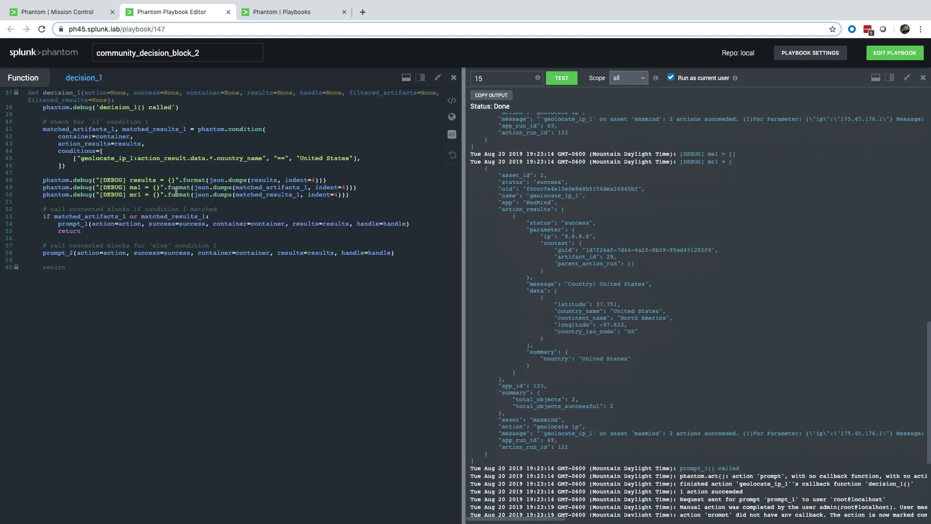
- Trace the matched_artifacts_1 or matched_results_1 check, its prompt_1 call and return, against the [DEBUG] mr1 output
{"action": "double_click", "coordinate": [85, 215]}
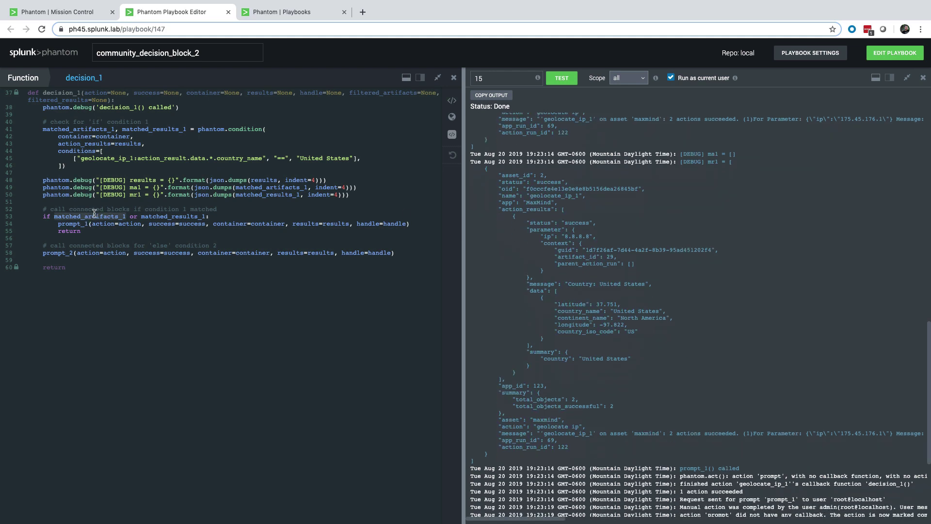
{"action": "left_click_drag", "start_coordinate": [141, 216], "coordinate": [181, 217]}
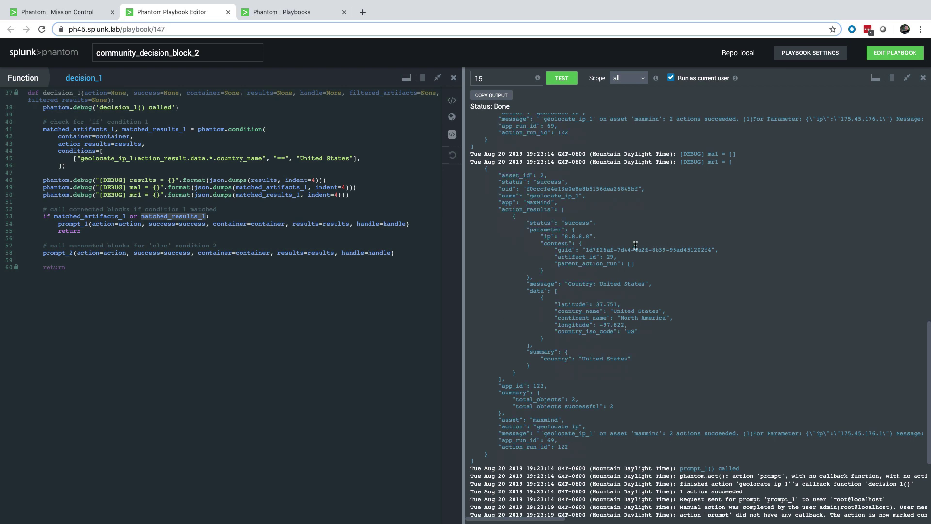
{"action": "double_click", "coordinate": [71, 224]}
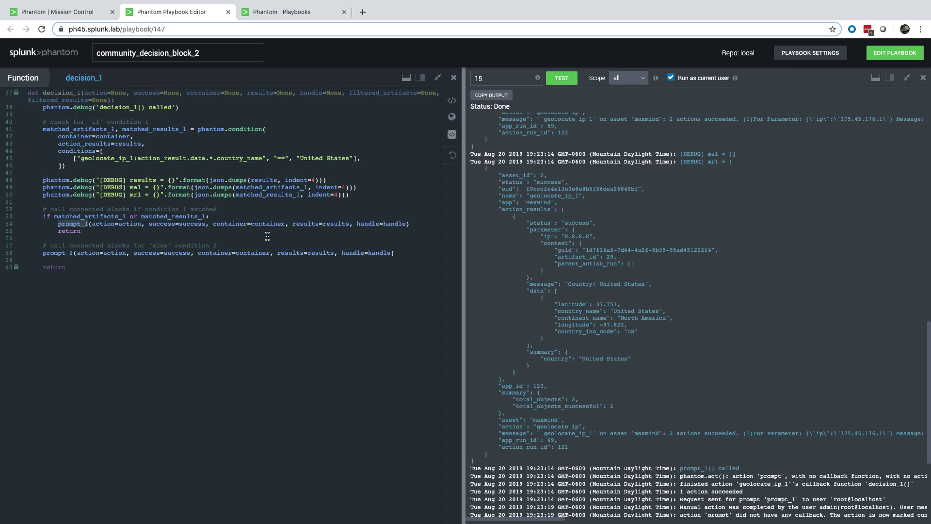
{"action": "double_click", "coordinate": [64, 231]}
{"action": "left_click", "coordinate": [193, 305]}
{"action": "left_click_drag", "start_coordinate": [58, 224], "coordinate": [93, 222]}
{"action": "left_click", "coordinate": [90, 231]}
{"action": "left_click_drag", "start_coordinate": [499, 204], "coordinate": [683, 392]}
{"action": "left_click", "coordinate": [697, 396]}
- Review the matched_artifacts_1 and matched_results_1 variables assigned from phantom.condition in decision_1
{"action": "double_click", "coordinate": [76, 128]}
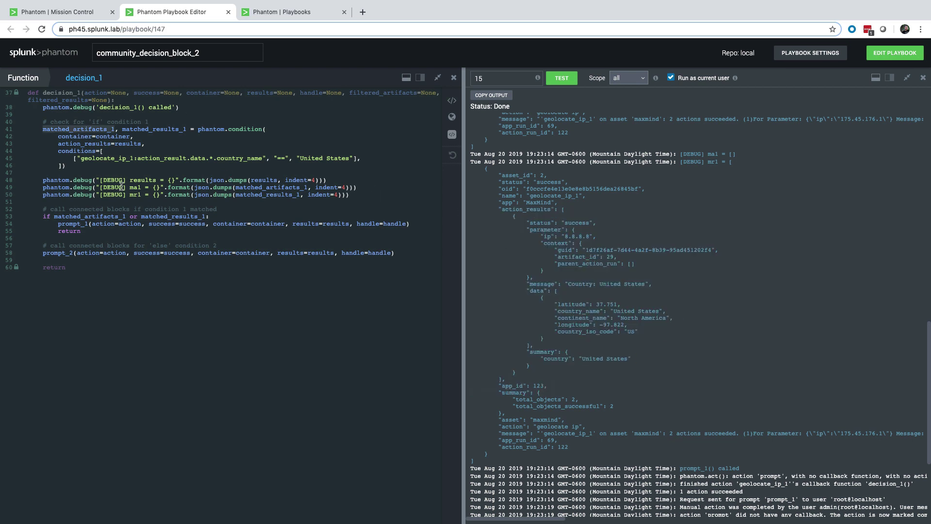
{"action": "double_click", "coordinate": [151, 129]}
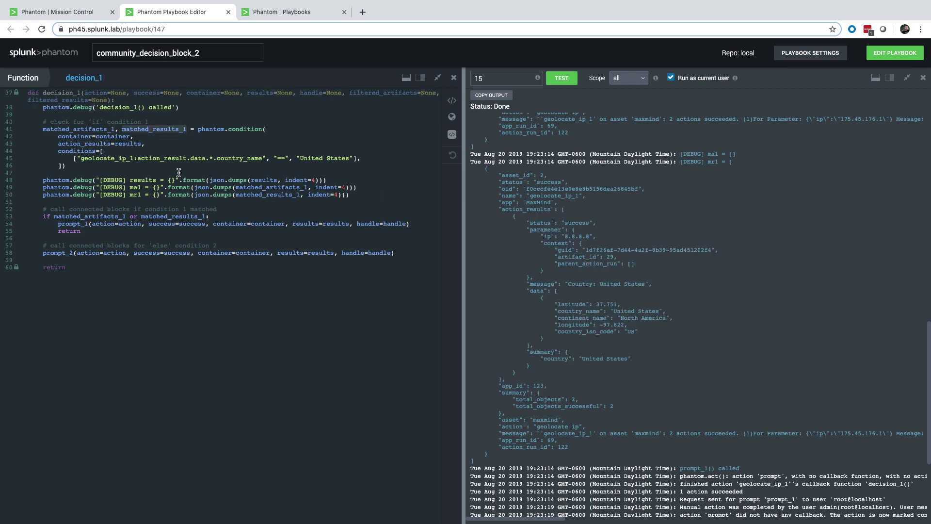
{"action": "left_click", "coordinate": [264, 194]}
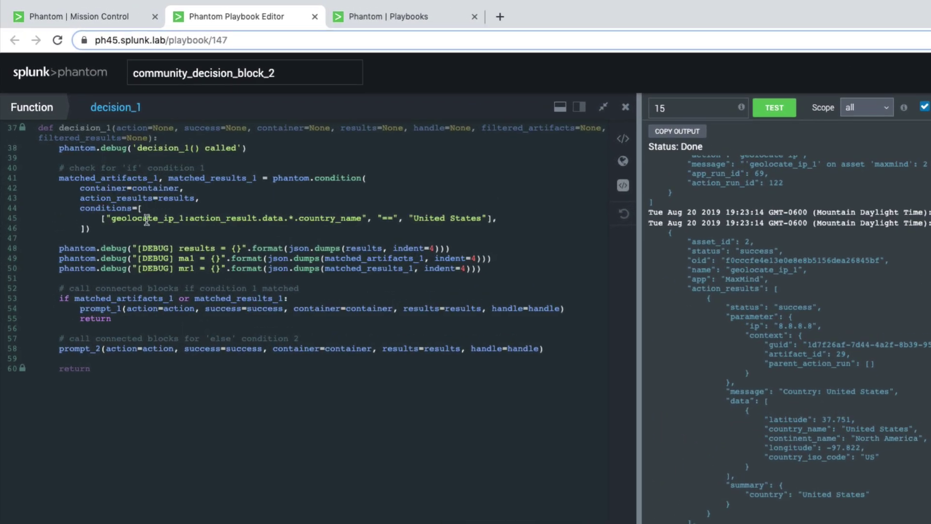
{"action": "double_click", "coordinate": [99, 178]}
{"action": "double_click", "coordinate": [208, 178]}
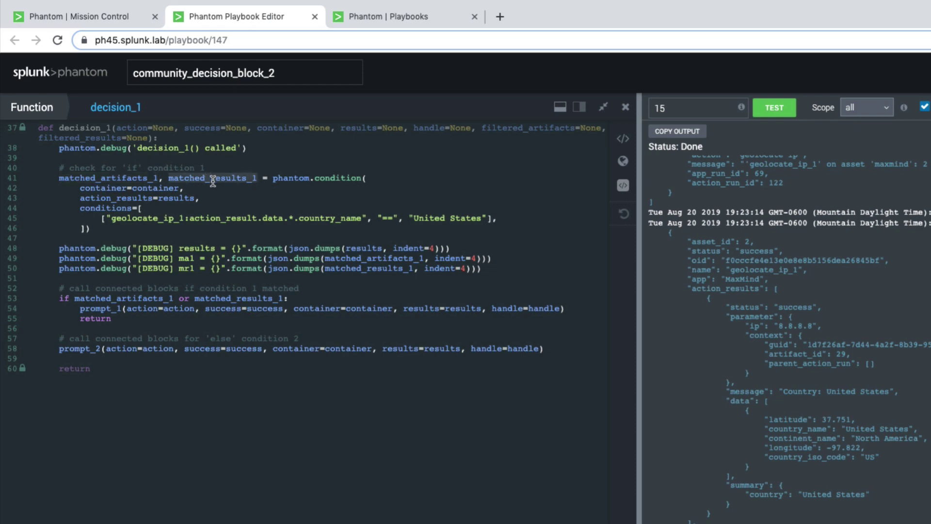
{"action": "left_click", "coordinate": [240, 198]}
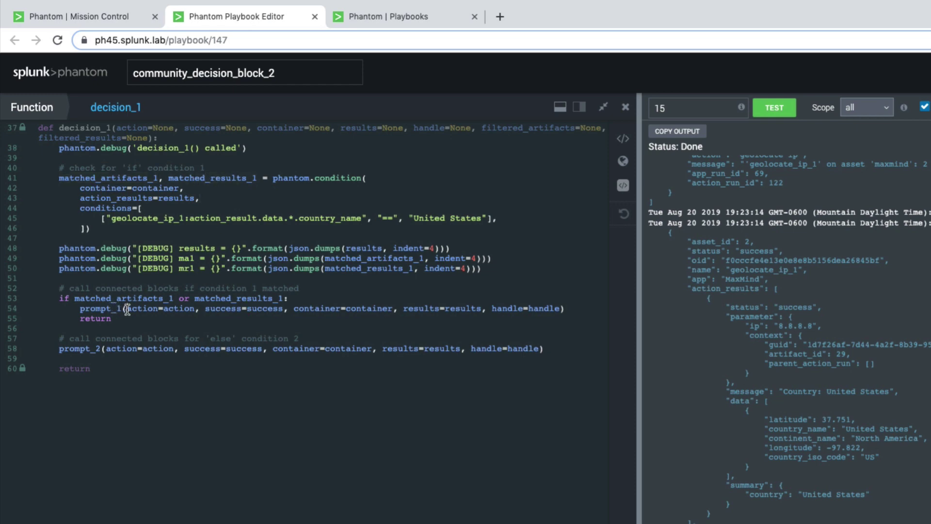
- Inspect the arguments passed to prompt_1 and compare them with the filtered action results in the debug output
{"action": "left_click", "coordinate": [194, 308]}
{"action": "left_click", "coordinate": [372, 308]}
{"action": "left_click", "coordinate": [568, 315]}
{"action": "left_click_drag", "start_coordinate": [694, 281], "coordinate": [888, 519]}
- In community_decision_block_3, open the geolocate ip block's configuration for the maxmind asset
{"action": "mouse_move", "coordinate": [895, 6]}
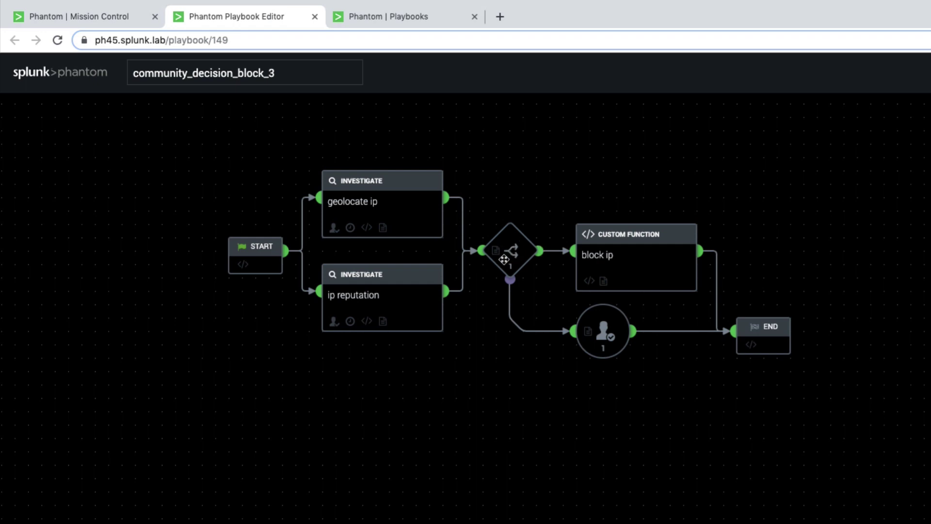
{"action": "left_click", "coordinate": [361, 203]}
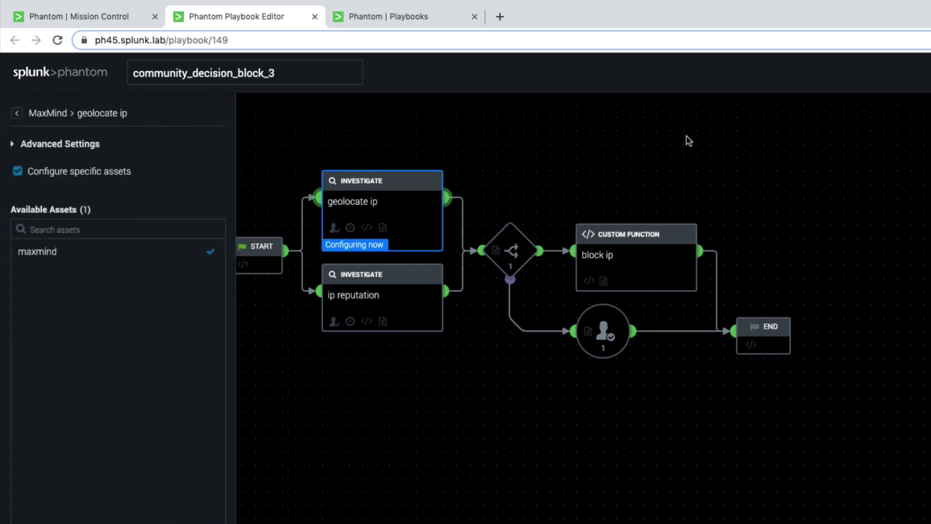
{"action": "left_click", "coordinate": [151, 257]}
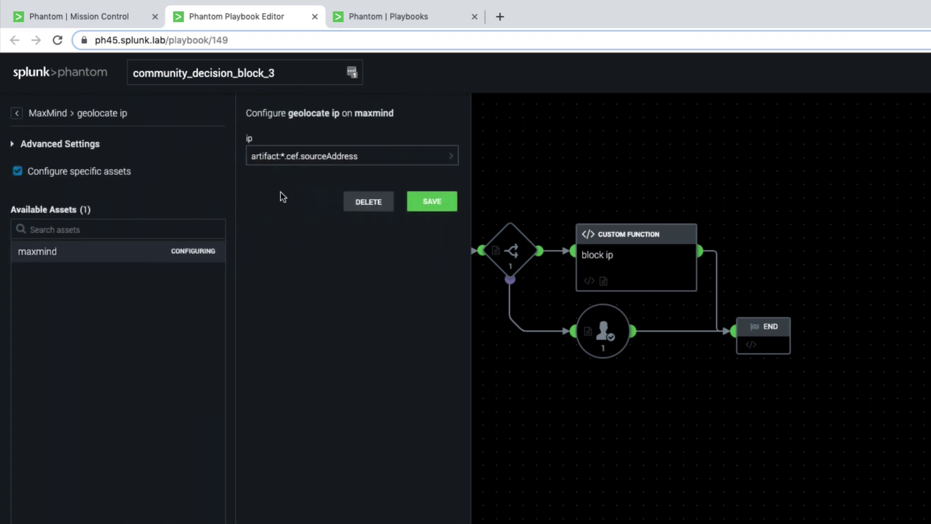
- Open the ip reputation block's configuration for the virustotal asset to check its ip input
{"action": "left_click", "coordinate": [710, 441]}
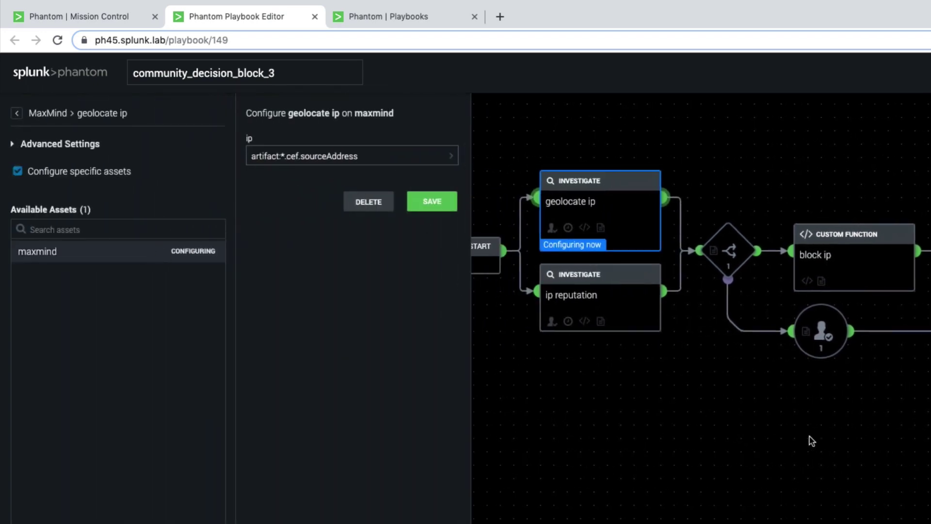
{"action": "left_click", "coordinate": [614, 311]}
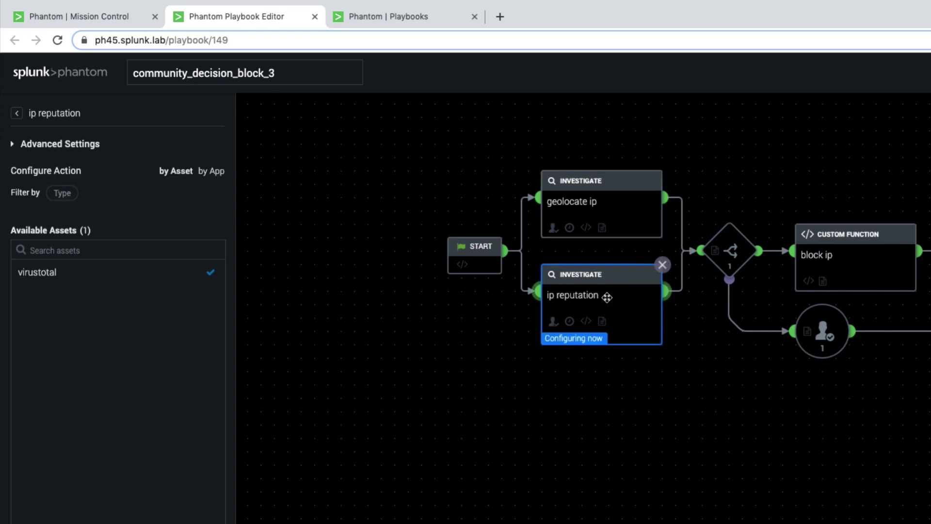
{"action": "left_click", "coordinate": [50, 272]}
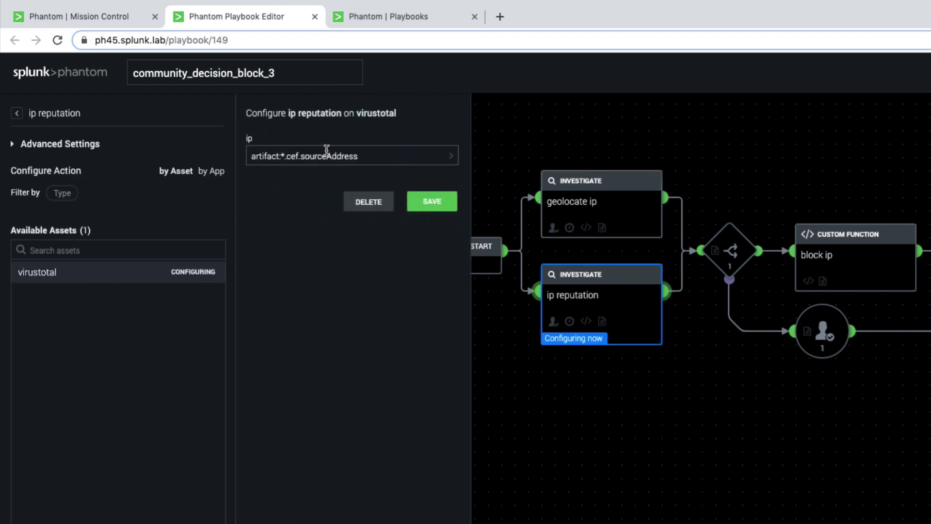
- In Mission Control, remove the MaxMind widget from event 15 and expand the North Korea artifact's details
{"action": "left_click", "coordinate": [114, 13]}
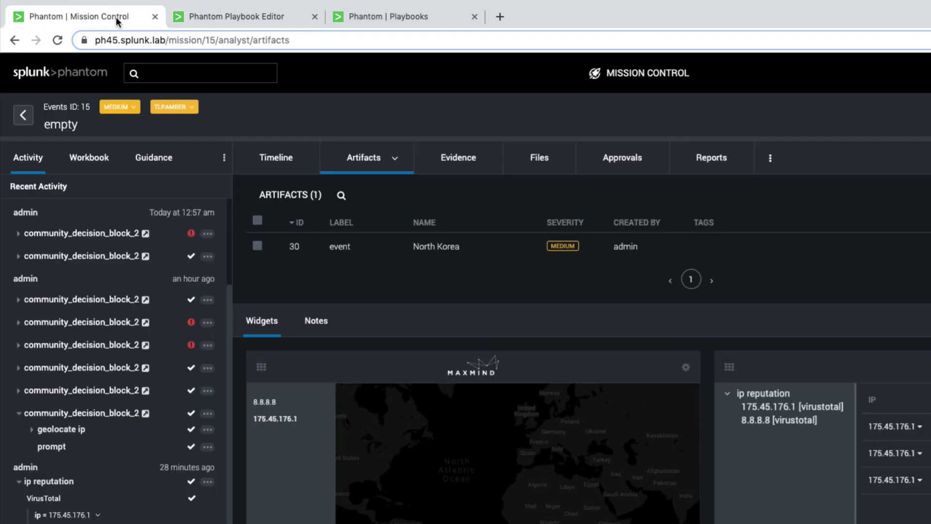
{"action": "left_click", "coordinate": [685, 367]}
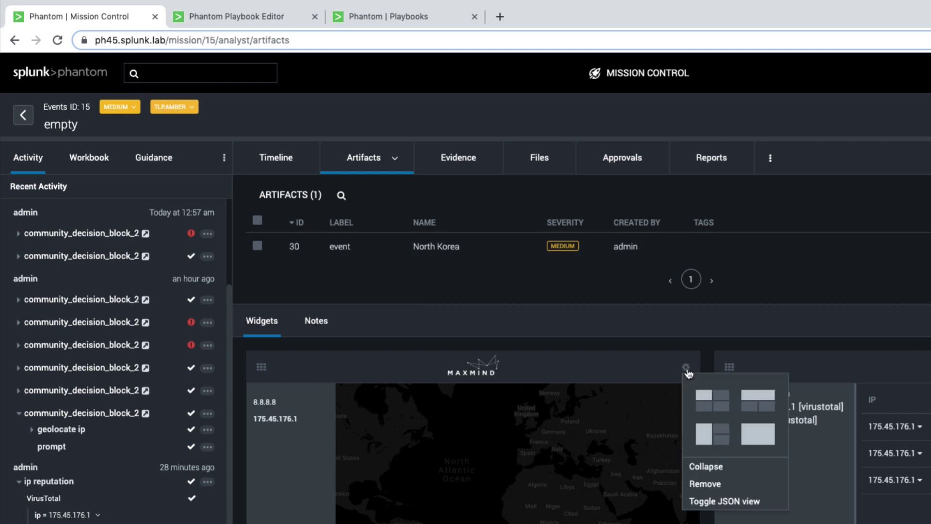
{"action": "left_click", "coordinate": [724, 486]}
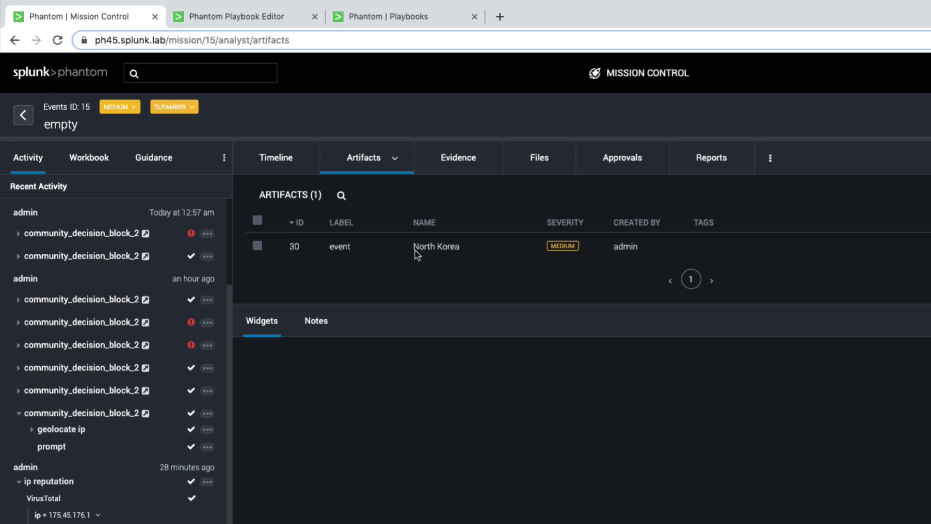
{"action": "left_click", "coordinate": [473, 244]}
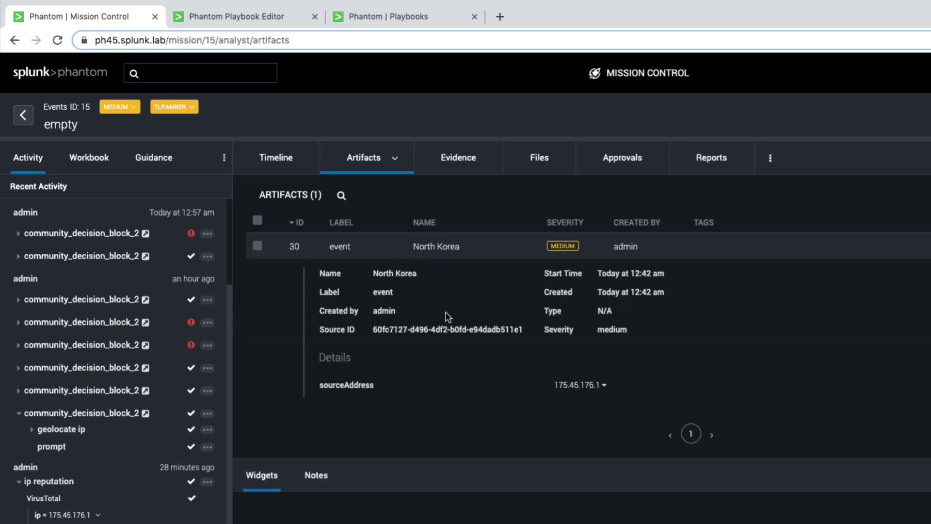
- Return to the playbook editor and review the decision 1 conditions and the prompt 1 message configuration
{"action": "left_click", "coordinate": [232, 17]}
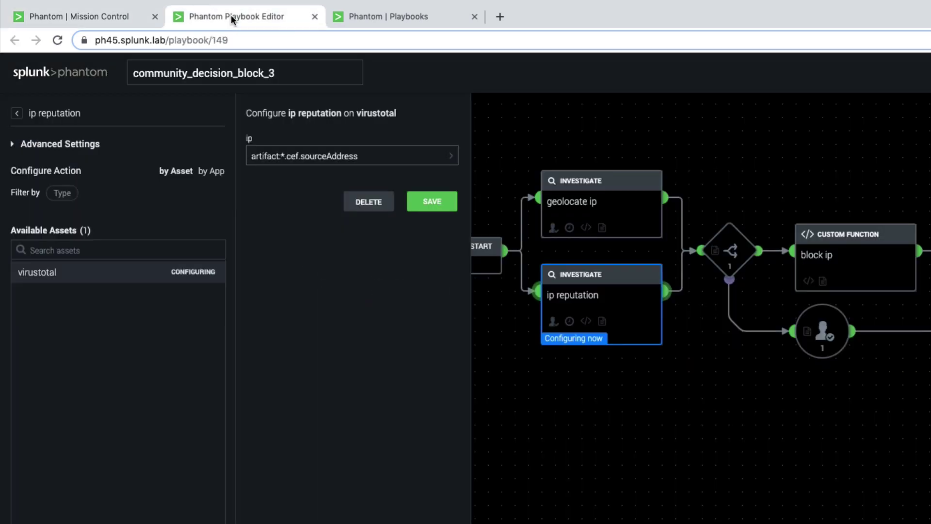
{"action": "left_click", "coordinate": [626, 446]}
{"action": "left_click", "coordinate": [752, 268]}
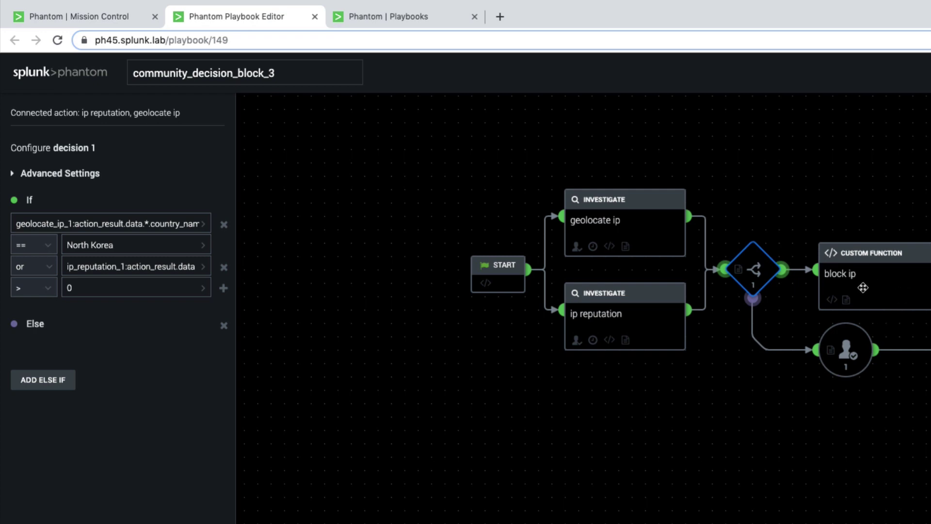
{"action": "left_click", "coordinate": [843, 344]}
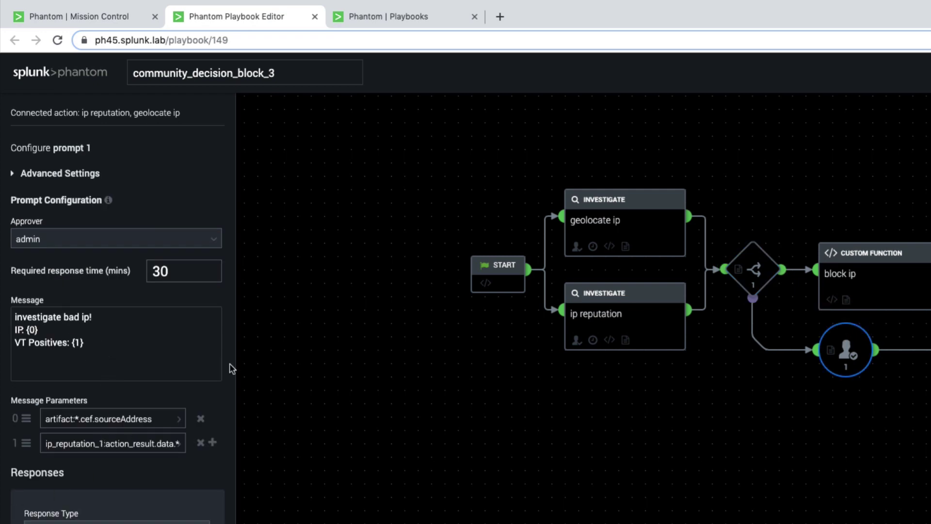
{"action": "left_click", "coordinate": [455, 389]}
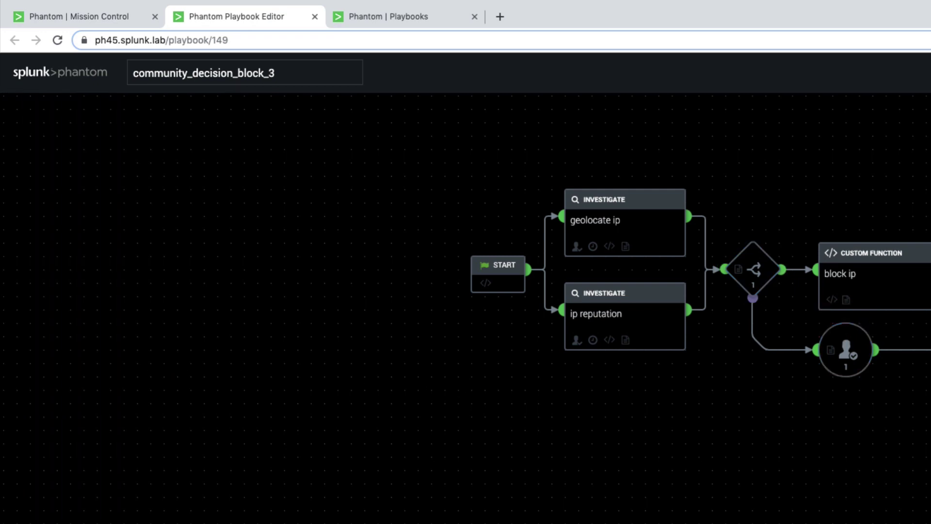
- Save community_decision_block_3 and test it in the Playbook Debugger against event 15 with scope all
{"action": "key", "text": "ctrl+s"}
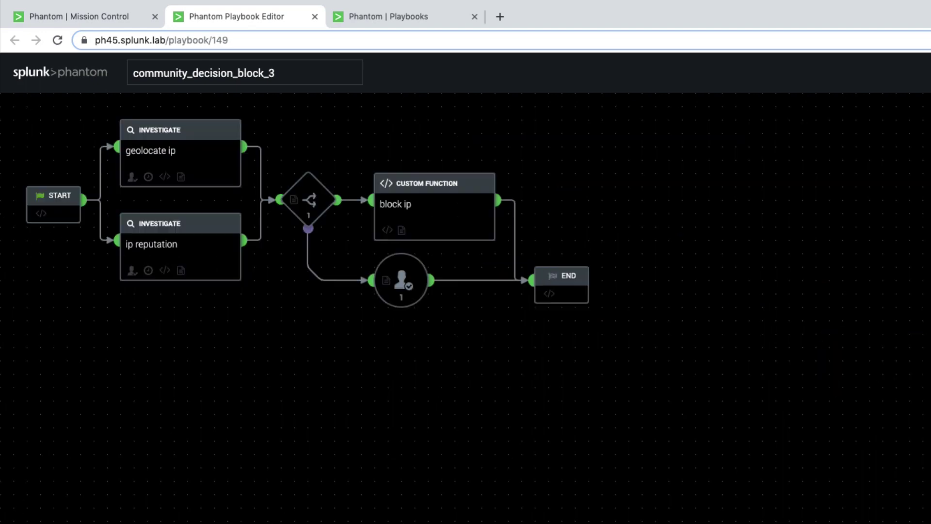
{"action": "left_click", "coordinate": [810, 515]}
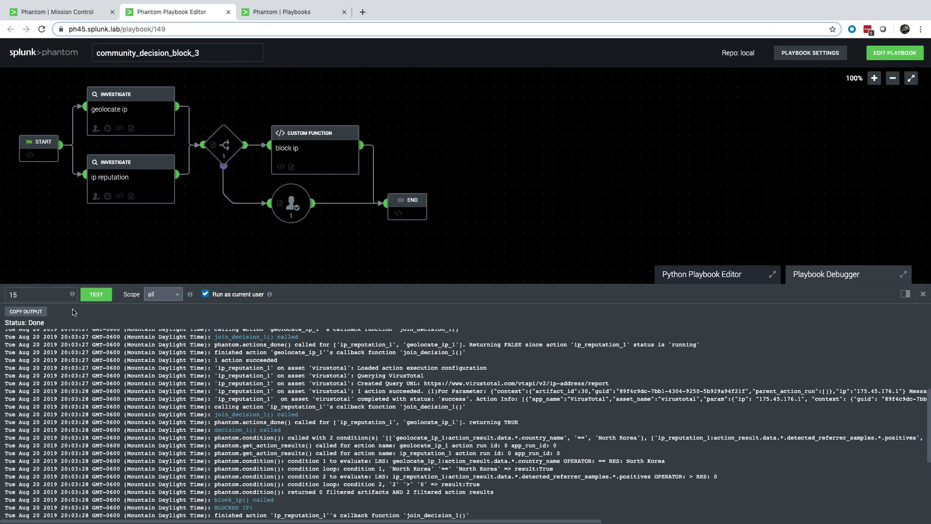
{"action": "left_click", "coordinate": [84, 297]}
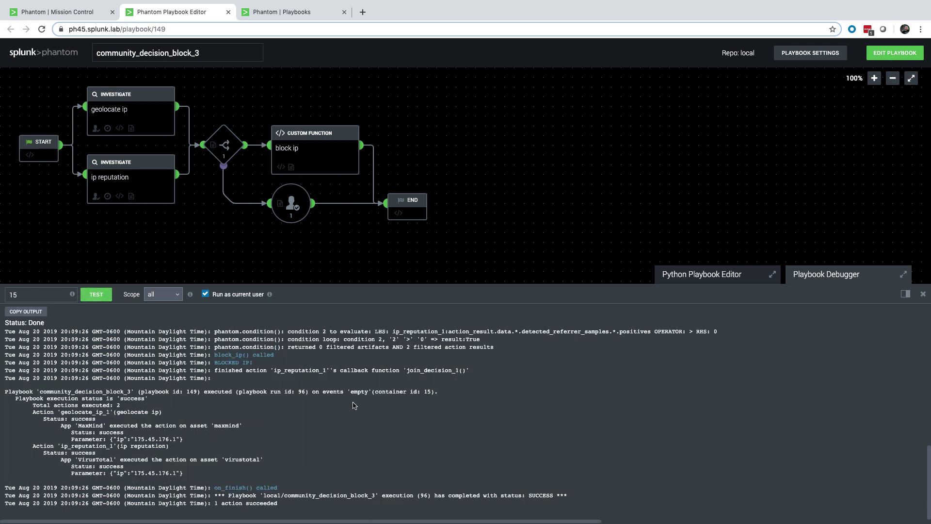
- Examine the debug output for the block_ip call, the two geolocate and reputation actions, and both decision_1 condition evaluations
{"action": "scroll", "coordinate": [356, 405], "scroll_direction": "up", "scroll_amount": 1}
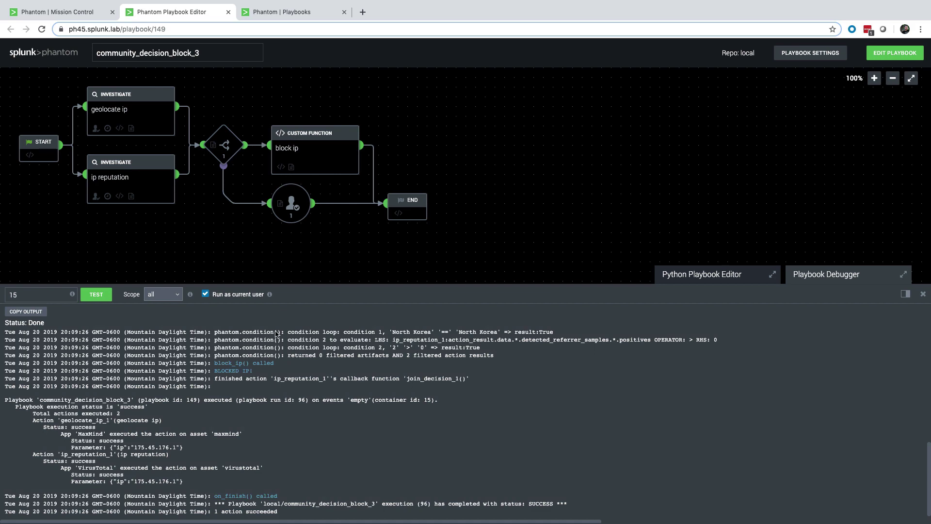
{"action": "left_click_drag", "start_coordinate": [212, 370], "coordinate": [272, 375]}
{"action": "scroll", "coordinate": [274, 375], "scroll_direction": "up", "scroll_amount": 5}
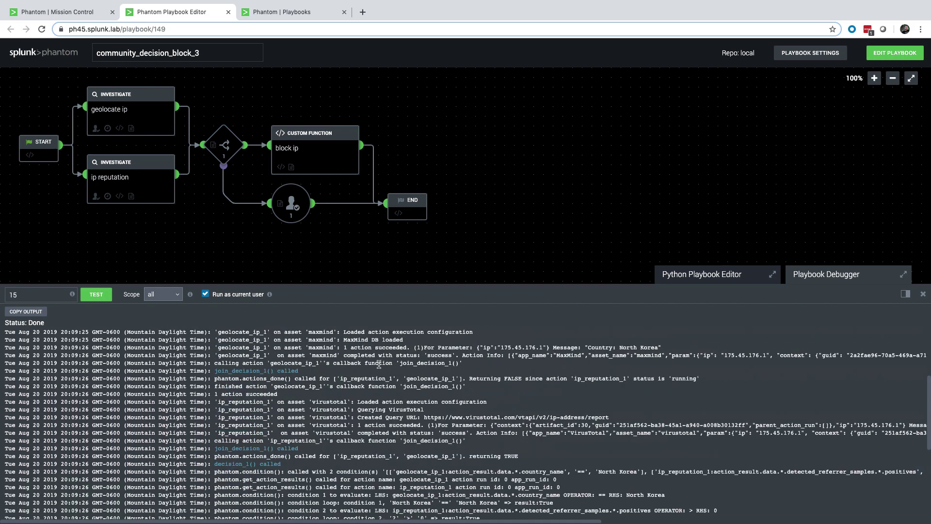
{"action": "scroll", "coordinate": [380, 365], "scroll_direction": "up", "scroll_amount": 1}
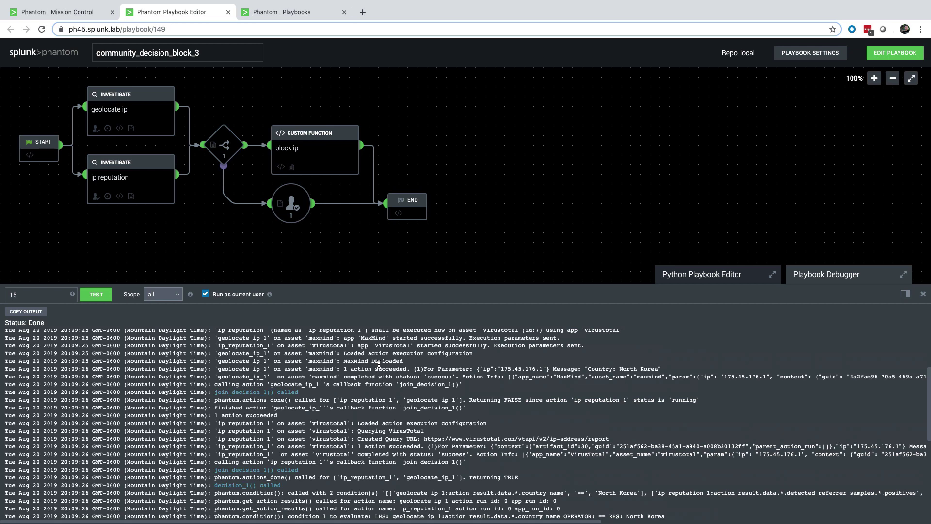
{"action": "scroll", "coordinate": [529, 403], "scroll_direction": "down", "scroll_amount": 2}
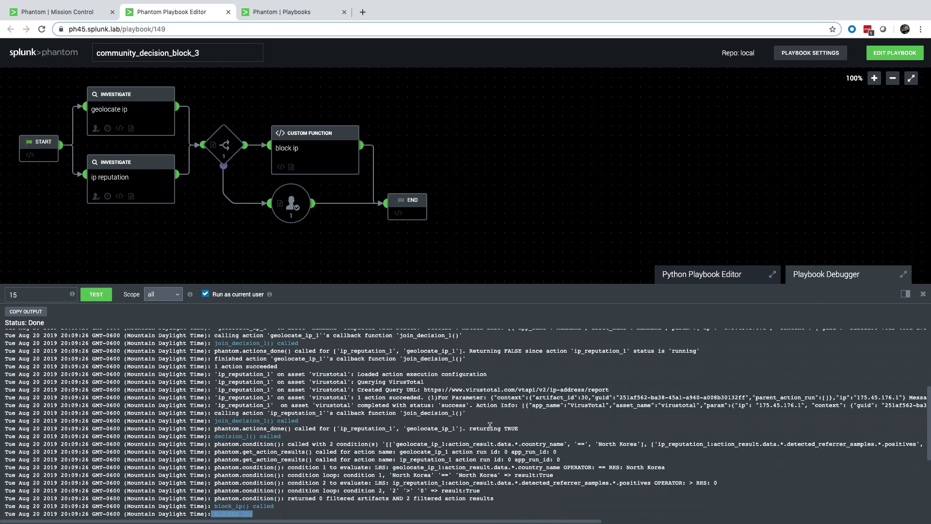
{"action": "left_click_drag", "start_coordinate": [388, 491], "coordinate": [439, 497]}
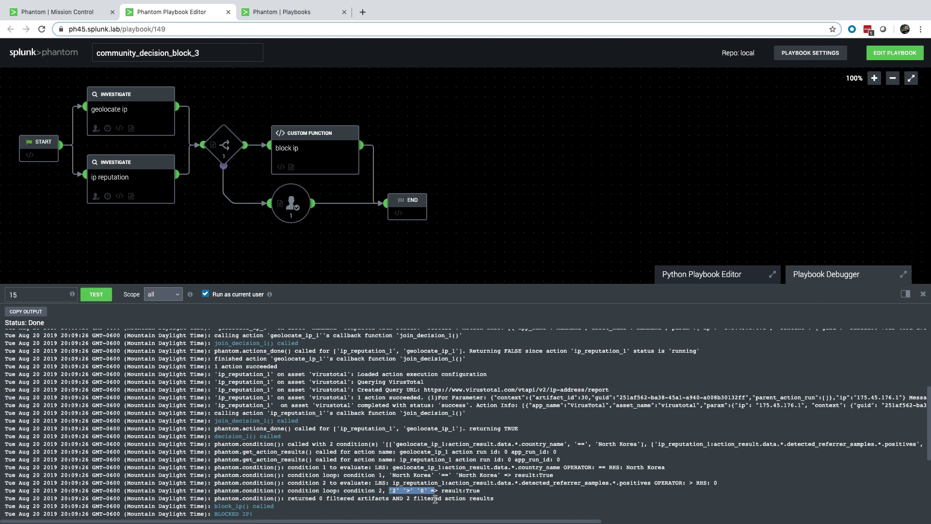
{"action": "left_click_drag", "start_coordinate": [558, 477], "coordinate": [392, 475]}
{"action": "left_click", "coordinate": [461, 475]}
- Open decision 1's configuration, close the debugger, and look at the Join Settings under its Advanced Settings
{"action": "left_click", "coordinate": [224, 144]}
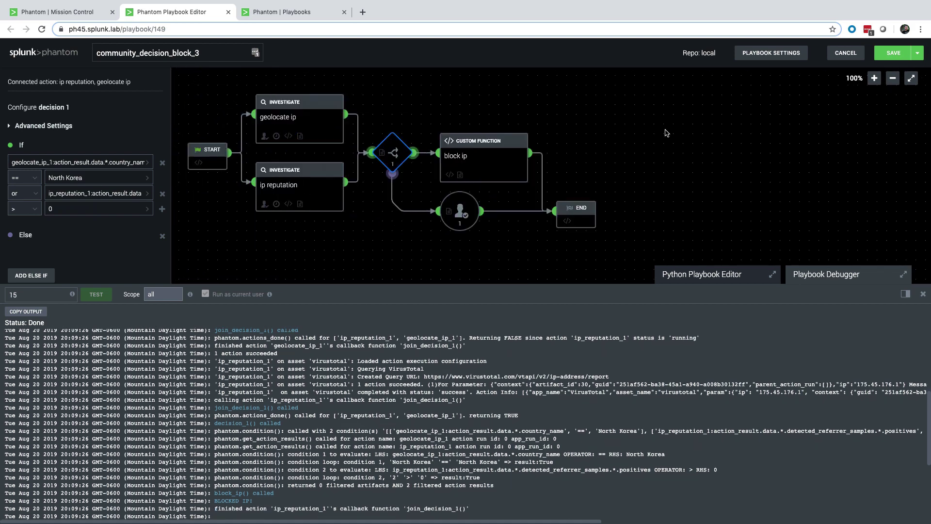
{"action": "left_click", "coordinate": [924, 295]}
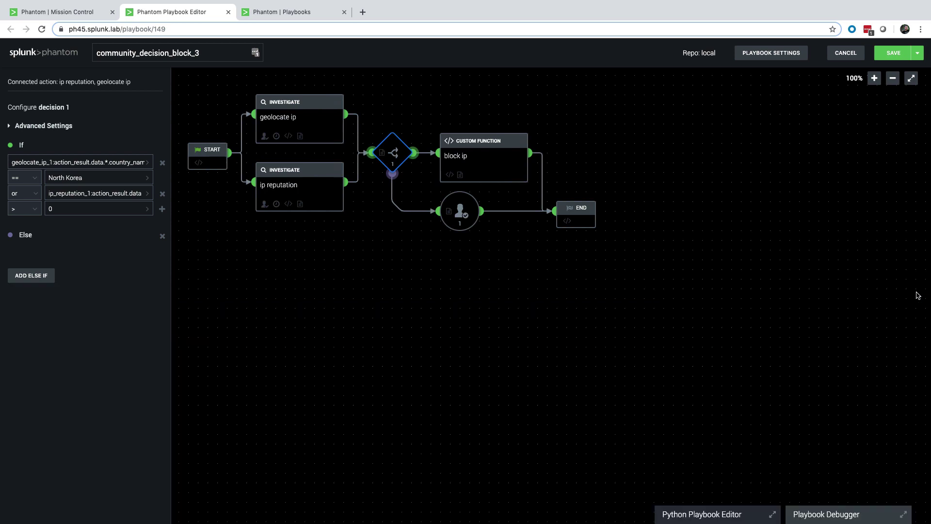
{"action": "left_click", "coordinate": [35, 127]}
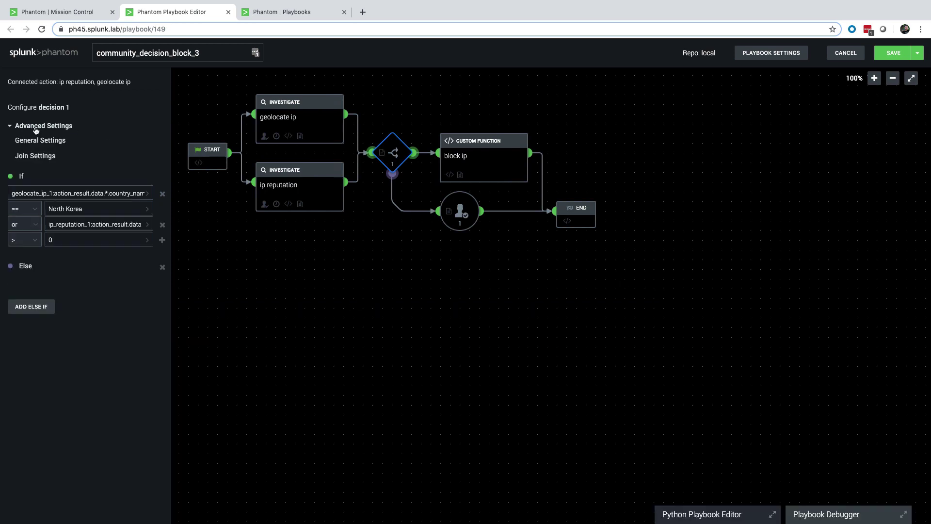
{"action": "left_click", "coordinate": [35, 156]}
{"action": "left_click_drag", "start_coordinate": [480, 316], "coordinate": [663, 337]}
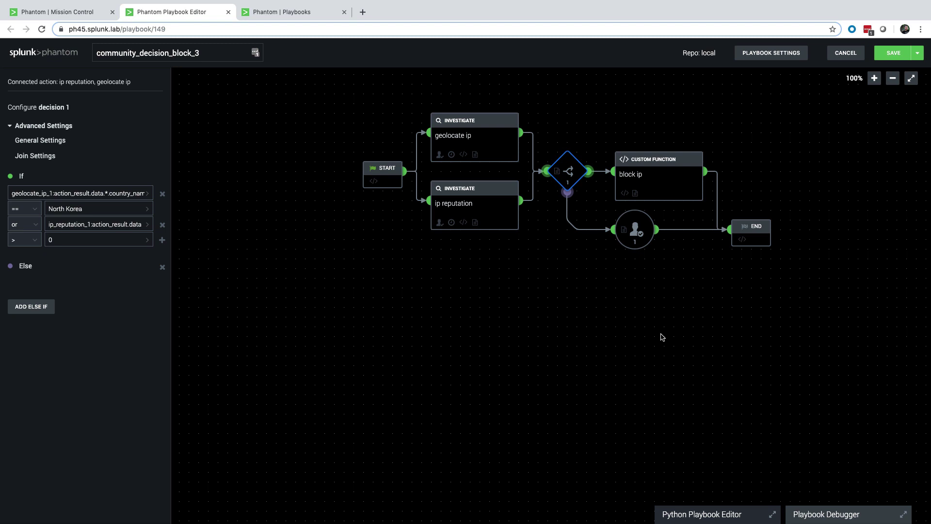
{"action": "left_click", "coordinate": [41, 162]}
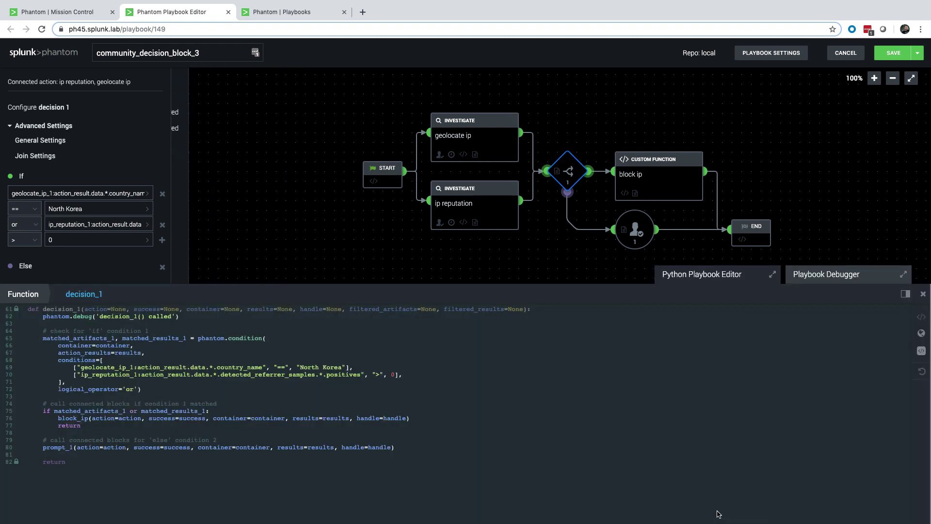
- Open decision_1's Python code and trace its two conditions, the block_ip call with its return, and the else call to prompt_1
{"action": "left_click", "coordinate": [720, 515]}
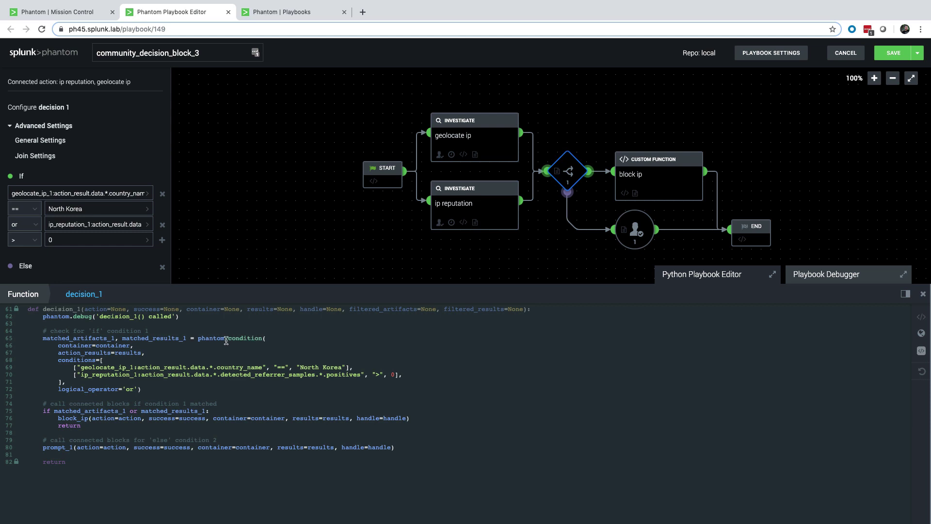
{"action": "left_click_drag", "start_coordinate": [417, 379], "coordinate": [420, 361]}
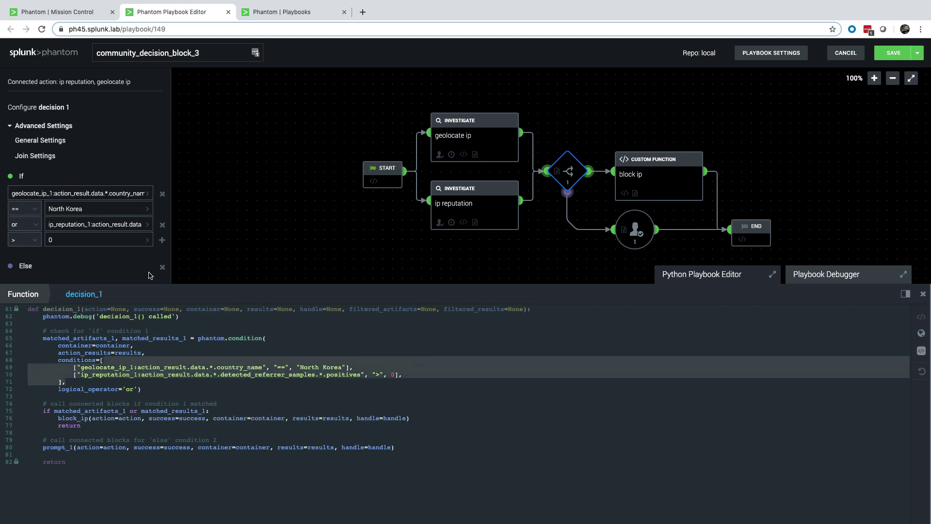
{"action": "left_click", "coordinate": [415, 367]}
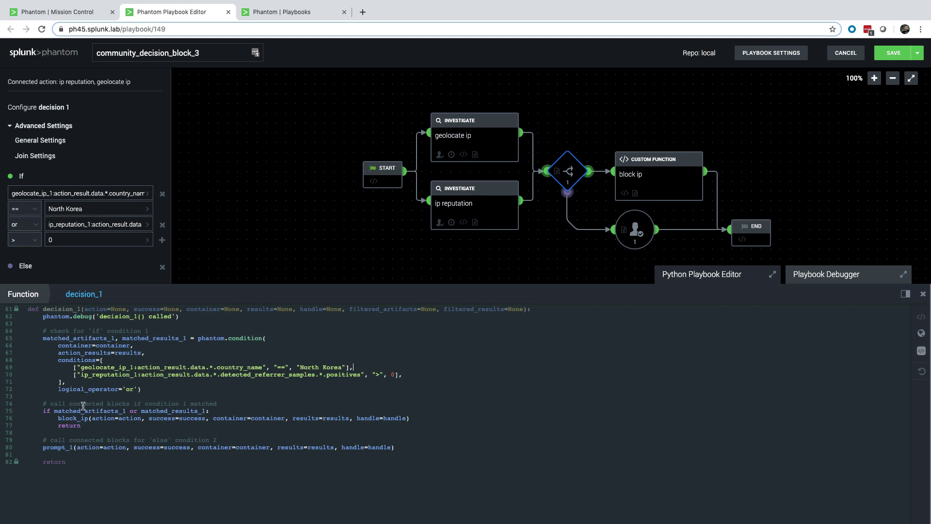
{"action": "left_click_drag", "start_coordinate": [81, 426], "coordinate": [27, 409]}
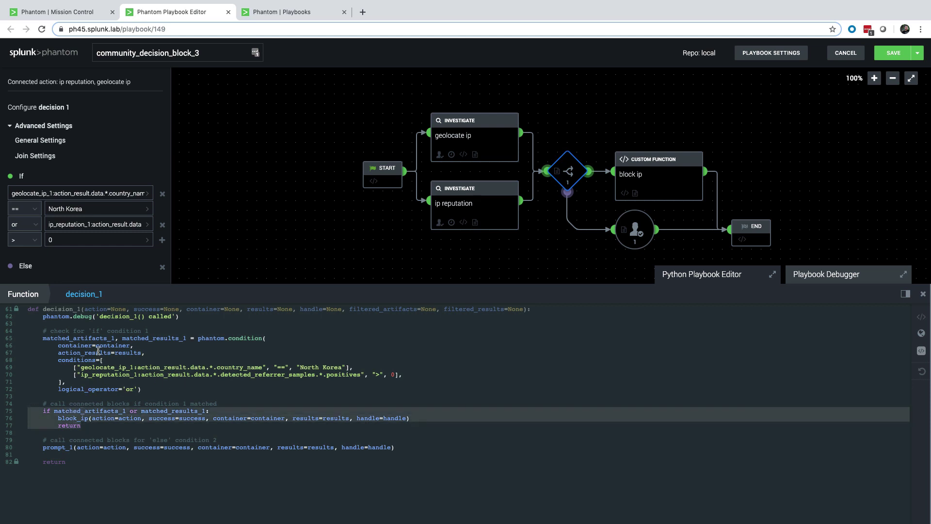
{"action": "left_click", "coordinate": [251, 386]}
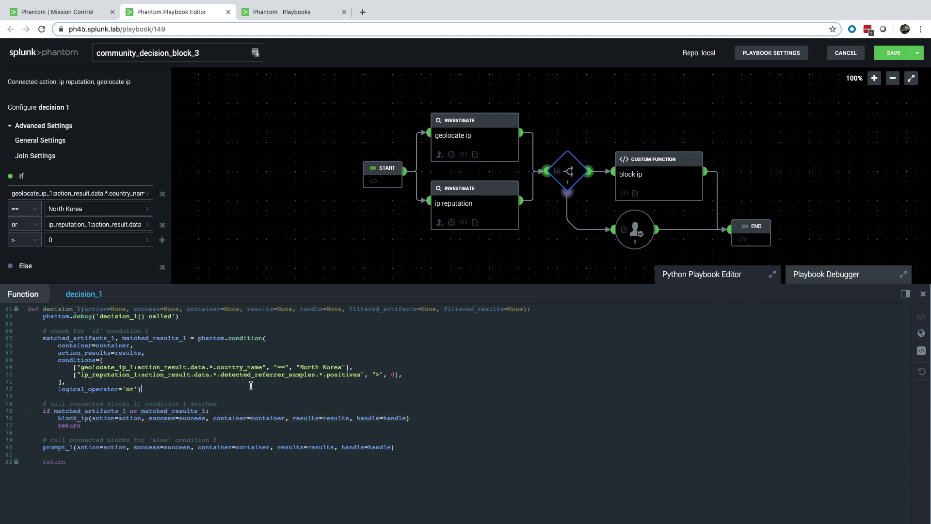
{"action": "left_click_drag", "start_coordinate": [39, 447], "coordinate": [94, 453]}
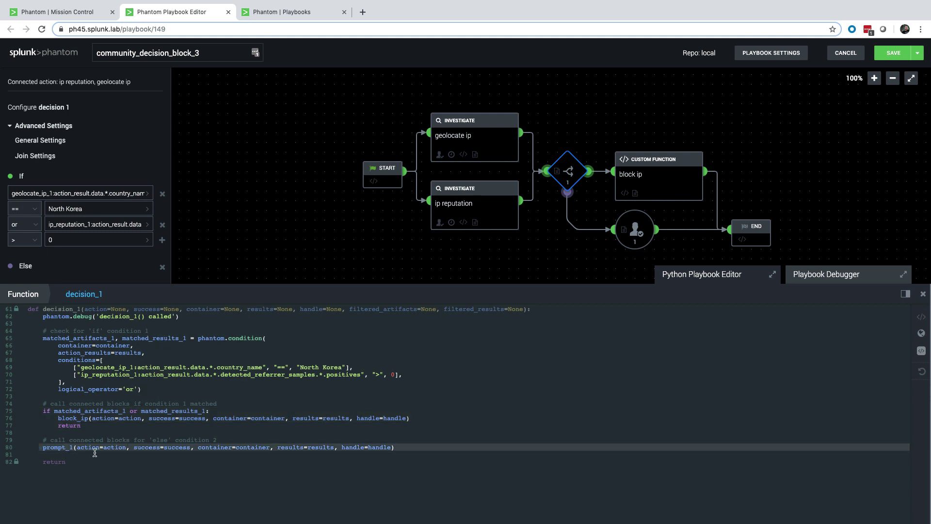
{"action": "left_click", "coordinate": [455, 463]}
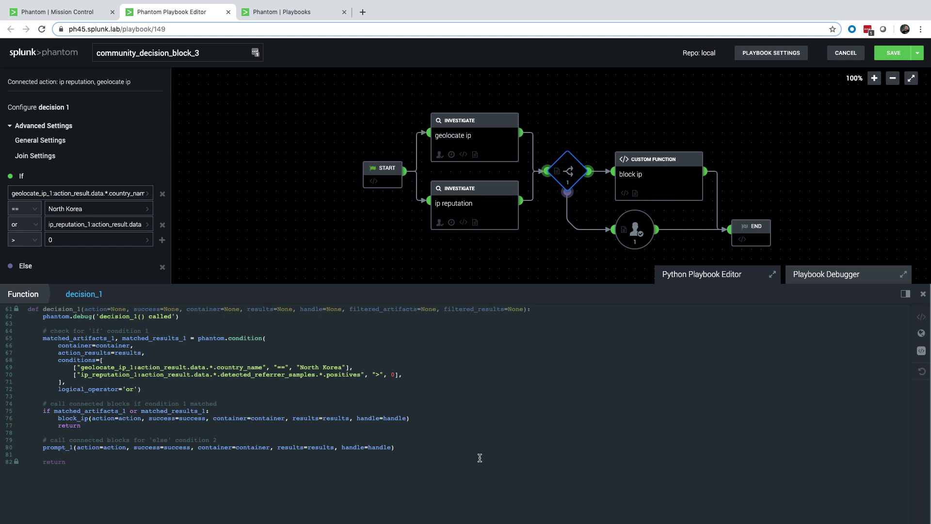
- Switch from decision_1's code to the playbook's full Python code and find the join_decision_1 function
{"action": "mouse_move", "coordinate": [574, 170]}
{"action": "left_click", "coordinate": [921, 319]}
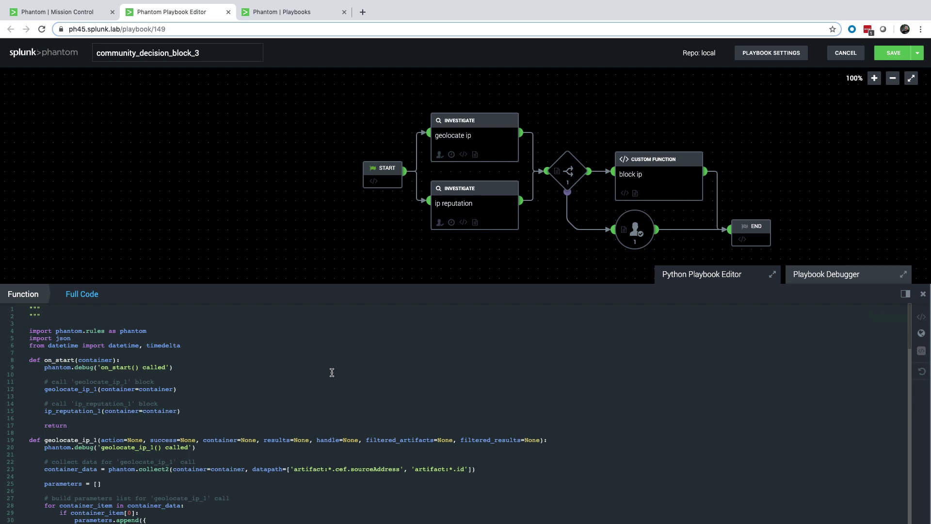
{"action": "scroll", "coordinate": [332, 372], "scroll_direction": "down", "scroll_amount": 8}
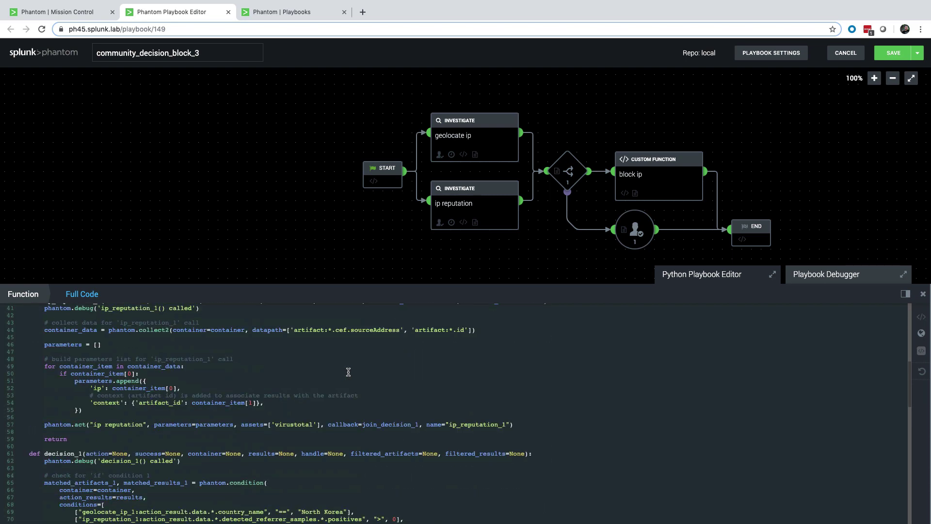
{"action": "scroll", "coordinate": [349, 372], "scroll_direction": "down", "scroll_amount": 2}
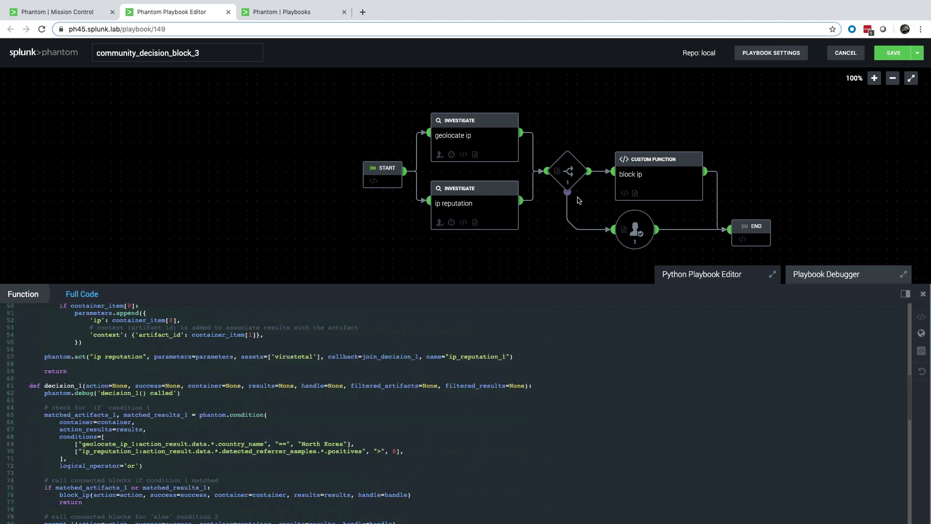
{"action": "scroll", "coordinate": [300, 380], "scroll_direction": "down", "scroll_amount": 1}
{"action": "scroll", "coordinate": [299, 379], "scroll_direction": "down", "scroll_amount": 3}
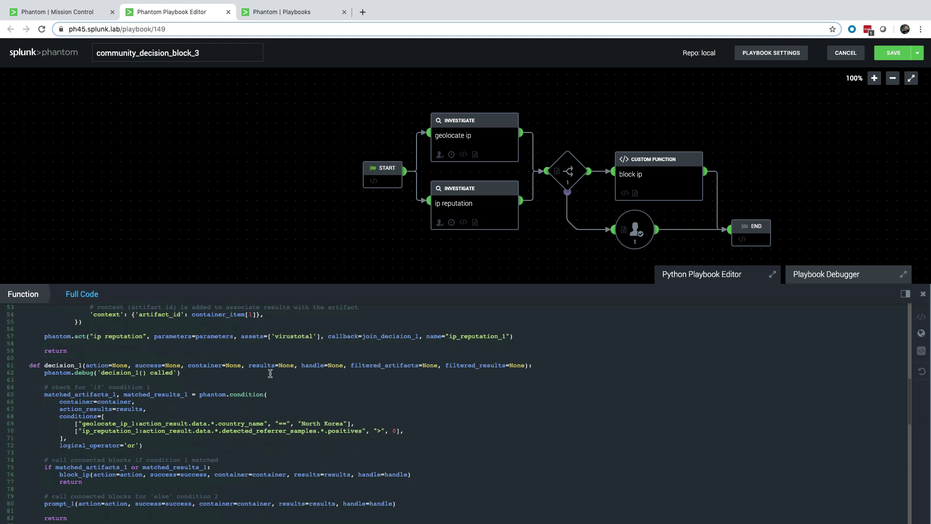
{"action": "scroll", "coordinate": [566, 410], "scroll_direction": "down", "scroll_amount": 5}
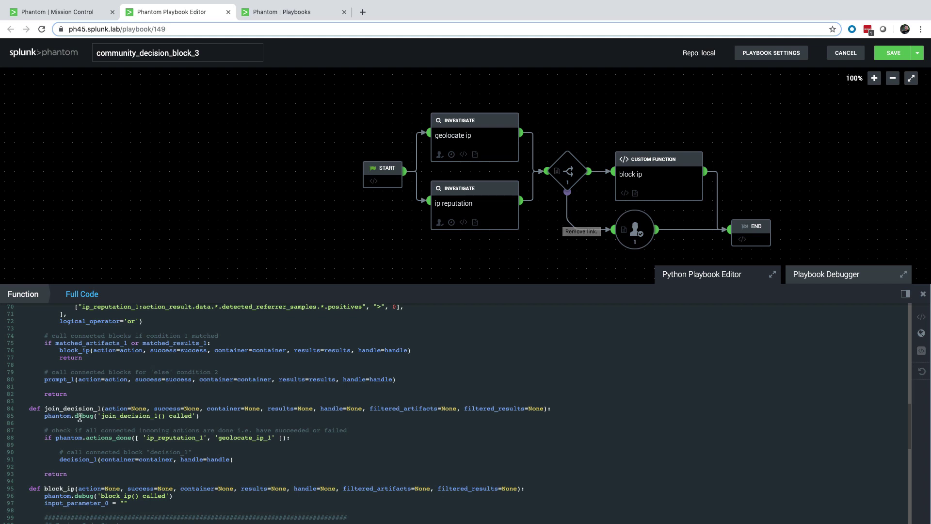
- Examine the join_decision_1 function, its actions_done check and its decision_1 call, and compare it with the decision_1 function above
{"action": "left_click_drag", "start_coordinate": [82, 479], "coordinate": [20, 412]}
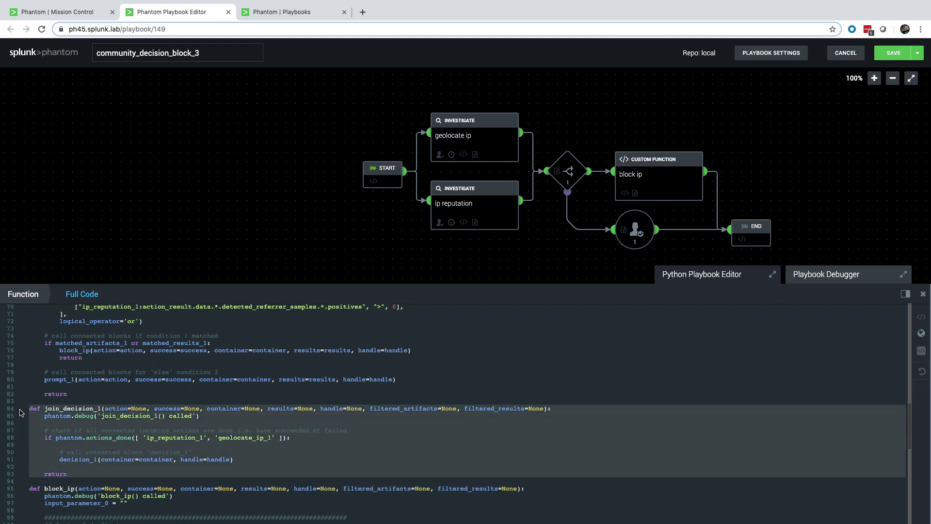
{"action": "left_click", "coordinate": [226, 401]}
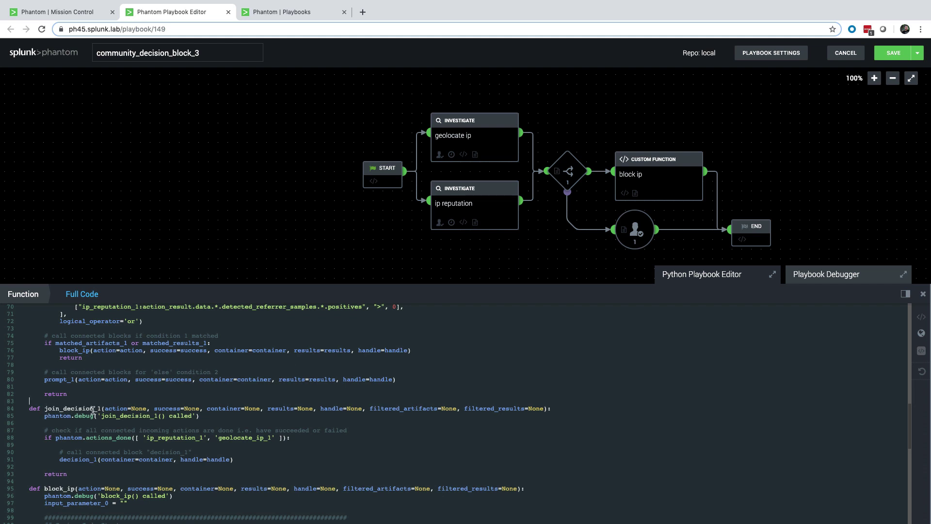
{"action": "double_click", "coordinate": [106, 438]}
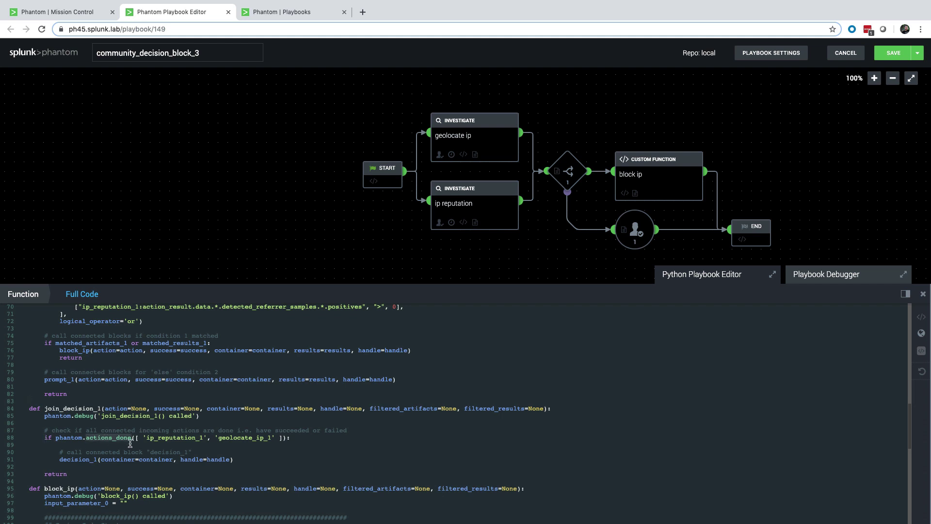
{"action": "left_click", "coordinate": [162, 442]}
{"action": "left_click_drag", "start_coordinate": [51, 452], "coordinate": [234, 469]}
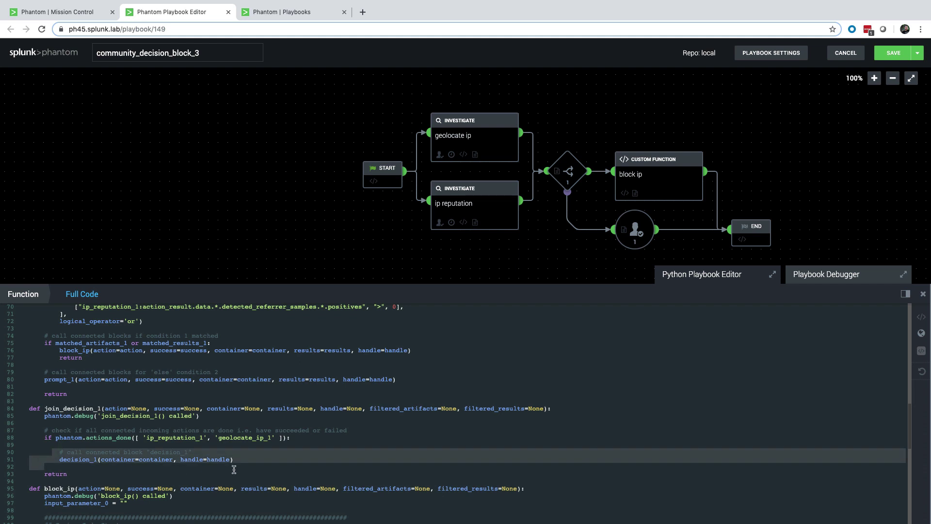
{"action": "left_click", "coordinate": [133, 457]}
{"action": "scroll", "coordinate": [139, 396], "scroll_direction": "down", "scroll_amount": 2}
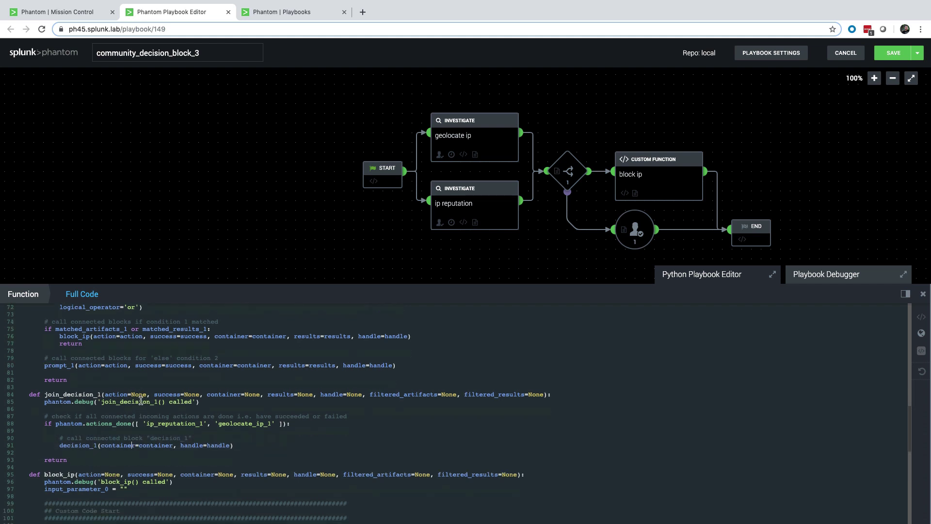
{"action": "scroll", "coordinate": [140, 369], "scroll_direction": "up", "scroll_amount": 4}
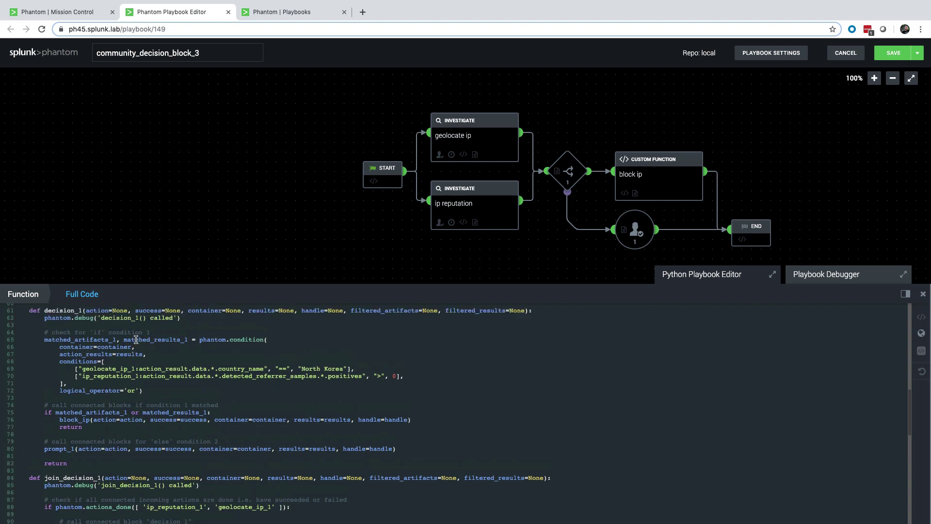
{"action": "scroll", "coordinate": [141, 340], "scroll_direction": "up", "scroll_amount": 1}
{"action": "scroll", "coordinate": [526, 429], "scroll_direction": "down", "scroll_amount": 3}
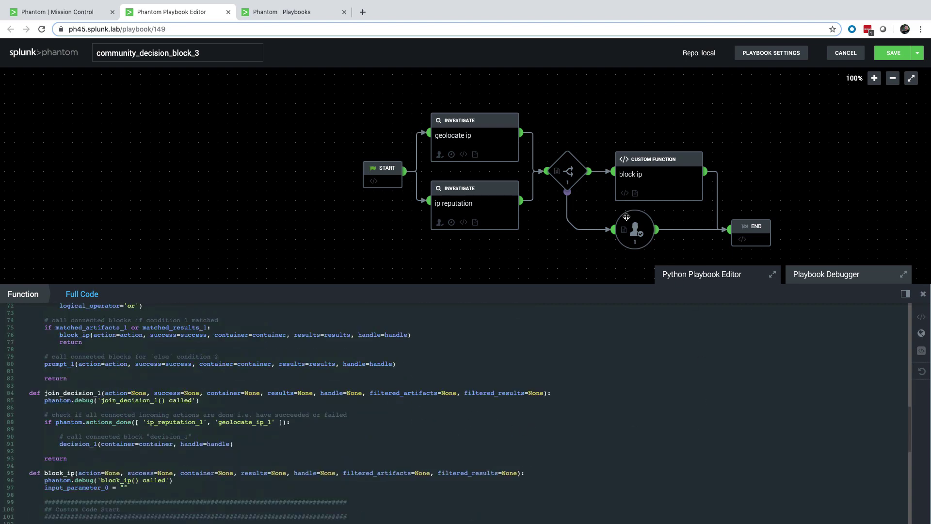
- Inspect the join_decision_1 callback in the code of the geolocate ip and ip reputation blocks
{"action": "left_click", "coordinate": [475, 139]}
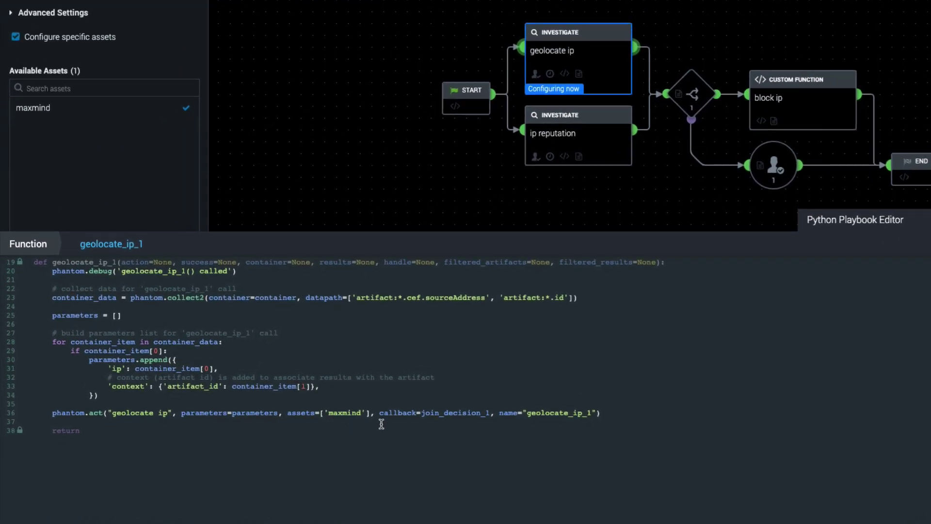
{"action": "left_click_drag", "start_coordinate": [420, 413], "coordinate": [490, 413]}
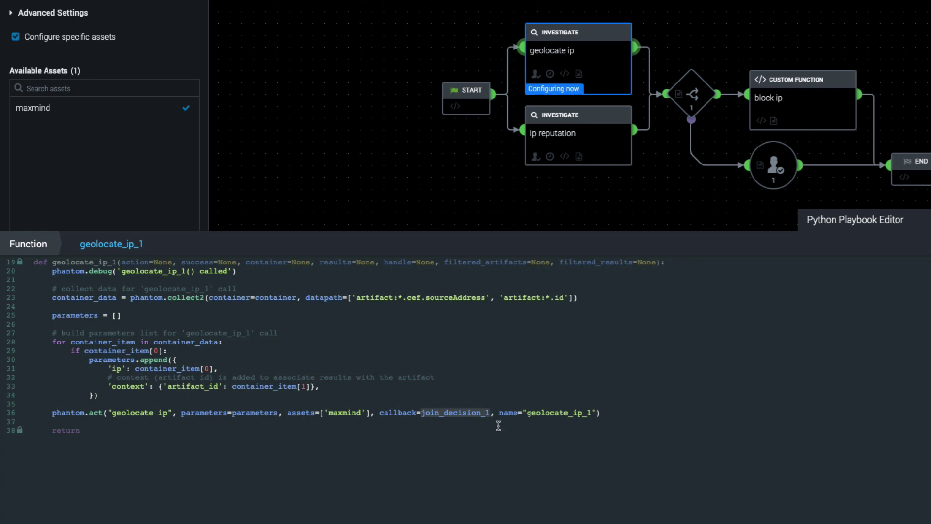
{"action": "left_click", "coordinate": [582, 137]}
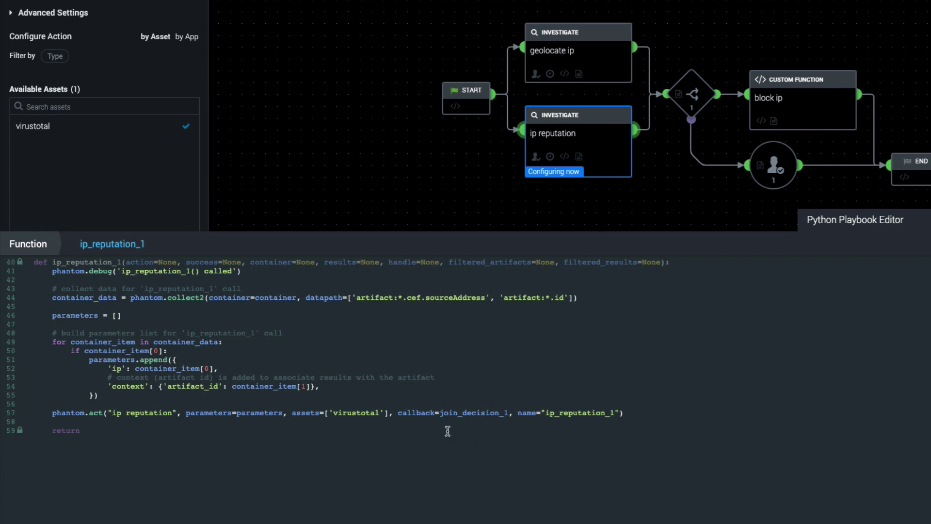
{"action": "double_click", "coordinate": [507, 412]}
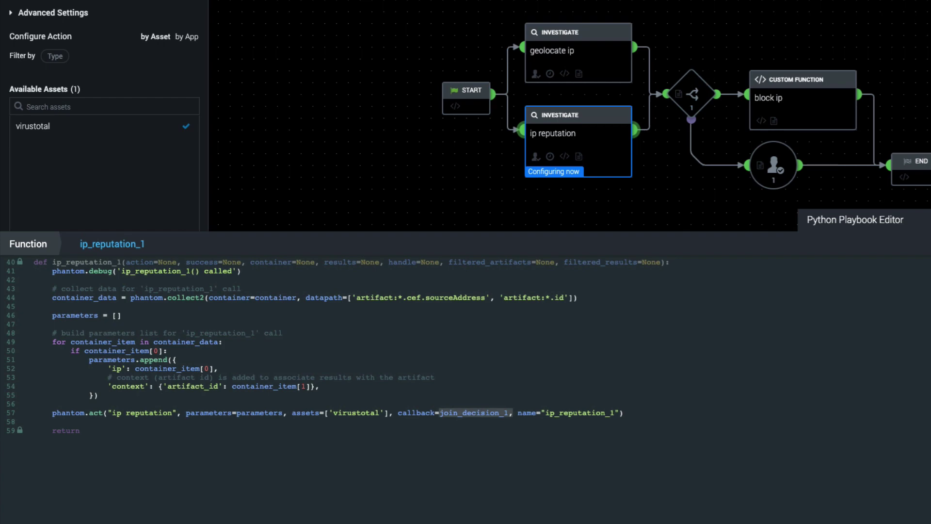
{"action": "key", "text": "Escape"}
- Review decision_1 and join_decision_1 together in the playbook's full code
{"action": "scroll", "coordinate": [367, 397], "scroll_direction": "down", "scroll_amount": 20}
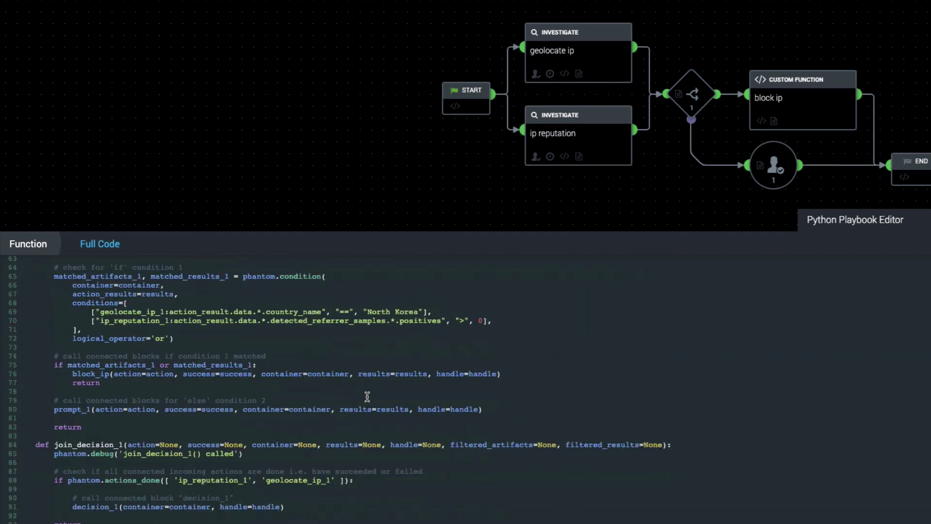
{"action": "scroll", "coordinate": [367, 397], "scroll_direction": "down", "scroll_amount": 3}
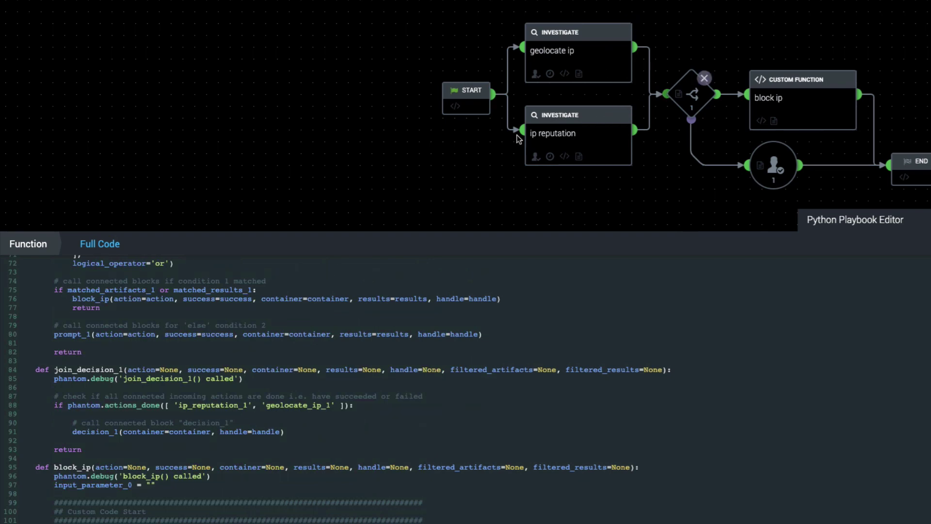
{"action": "scroll", "coordinate": [213, 379], "scroll_direction": "up", "scroll_amount": 1}
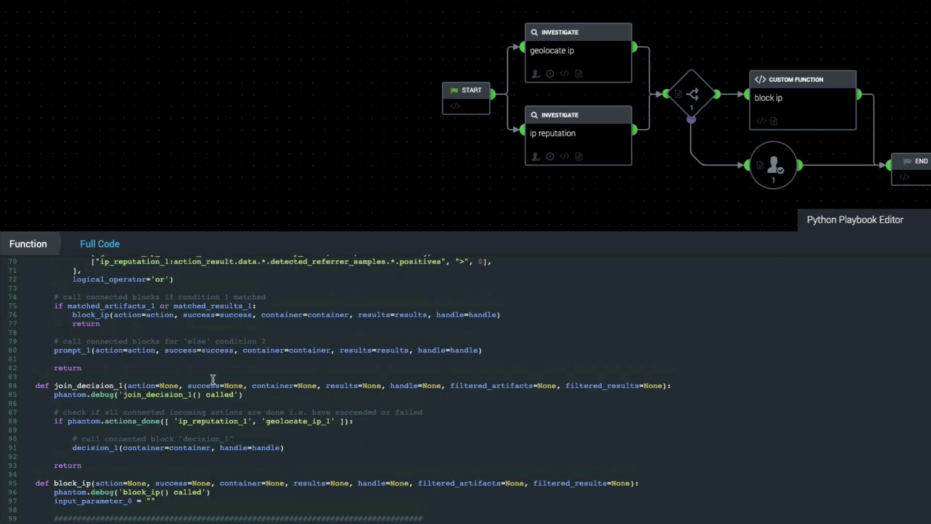
{"action": "scroll", "coordinate": [213, 379], "scroll_direction": "up", "scroll_amount": 5}
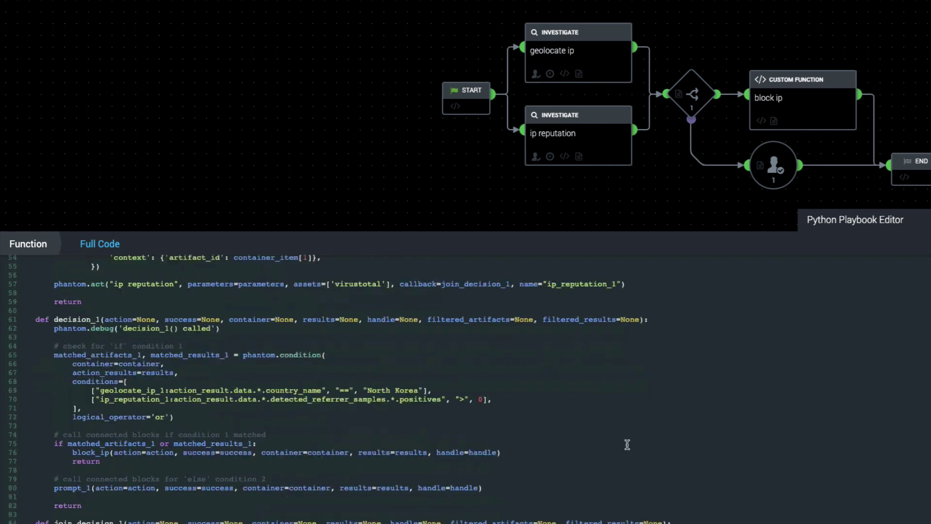
{"action": "scroll", "coordinate": [628, 444], "scroll_direction": "down", "scroll_amount": 4}
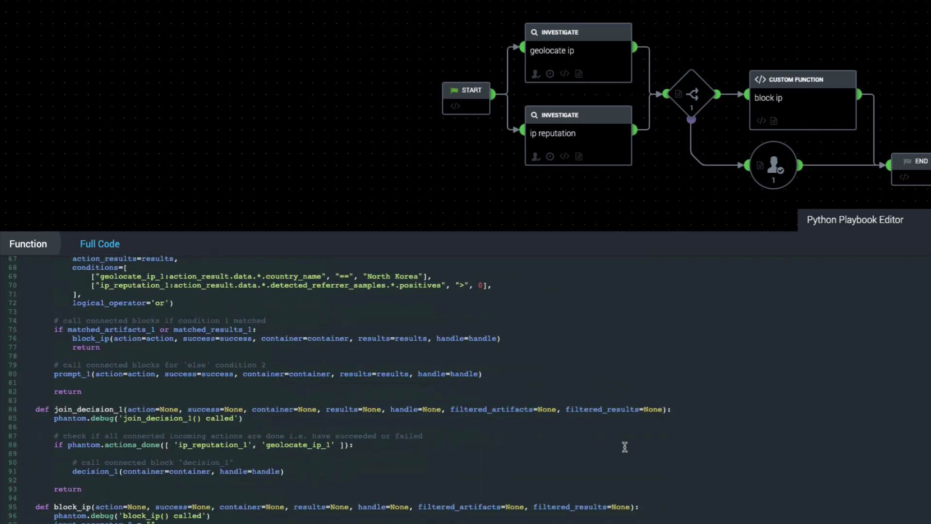
- Make ip_reputation_1 no longer a required incoming connection in decision 1's Join Settings
{"action": "left_click", "coordinate": [692, 93]}
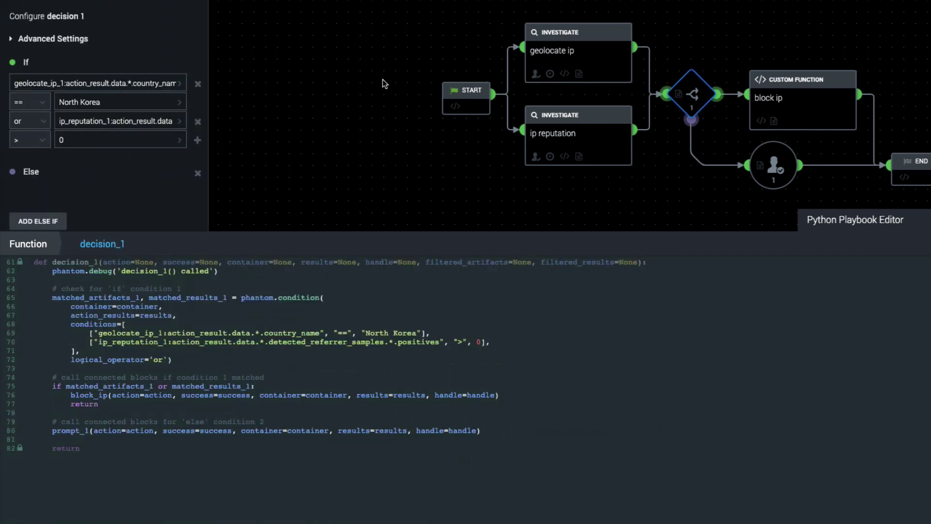
{"action": "left_click", "coordinate": [61, 39]}
{"action": "left_click", "coordinate": [48, 77]}
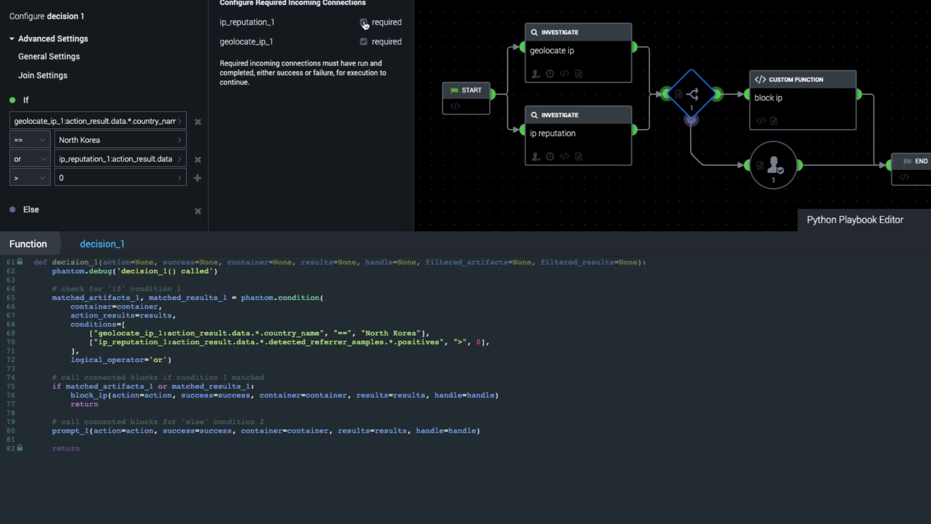
{"action": "left_click", "coordinate": [364, 22]}
{"action": "left_click", "coordinate": [487, 209]}
- Examine the regenerated join_decision_1 function in the full code, highlighting the action list in its actions_done check
{"action": "scroll", "coordinate": [490, 340], "scroll_direction": "down", "scroll_amount": 20}
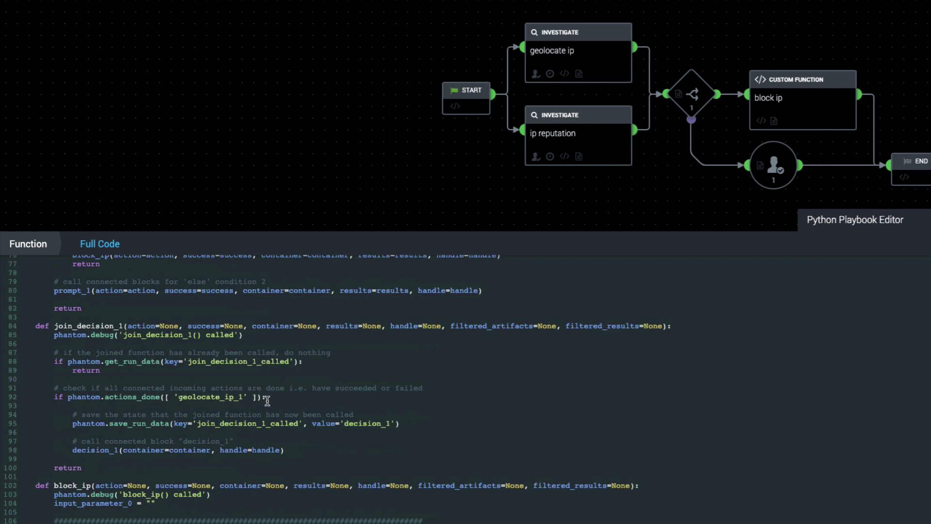
{"action": "left_click_drag", "start_coordinate": [269, 399], "coordinate": [166, 397]}
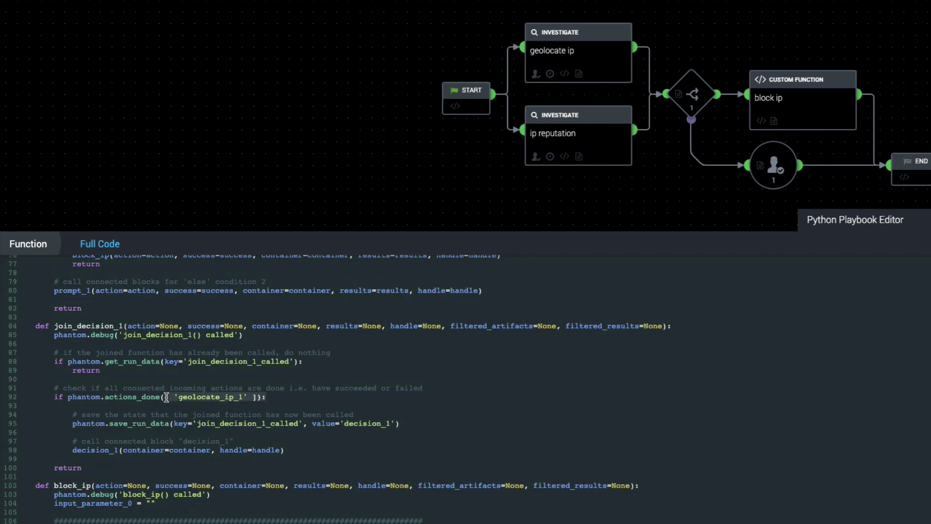
{"action": "left_click", "coordinate": [370, 395]}
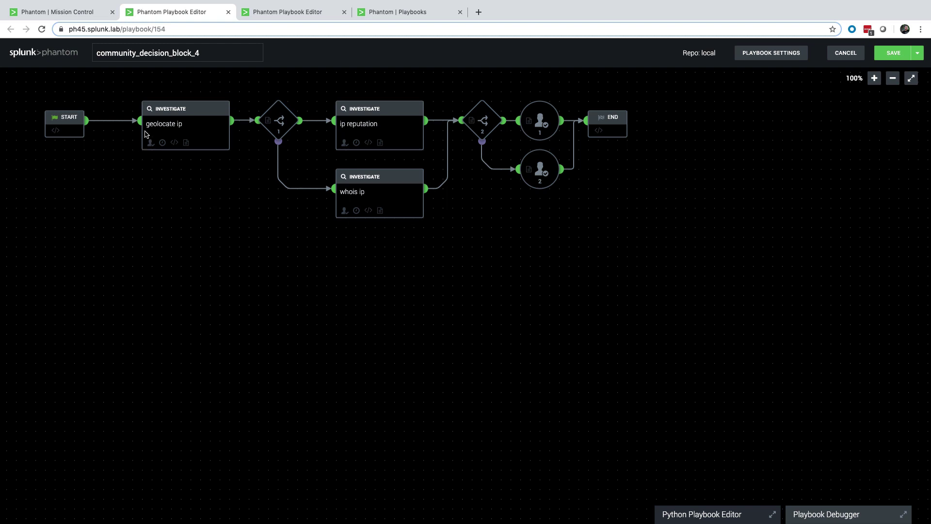
- In community_decision_block_4, look at the geolocate ip block's ip parameter on the maxmind asset
{"action": "left_click", "coordinate": [165, 127]}
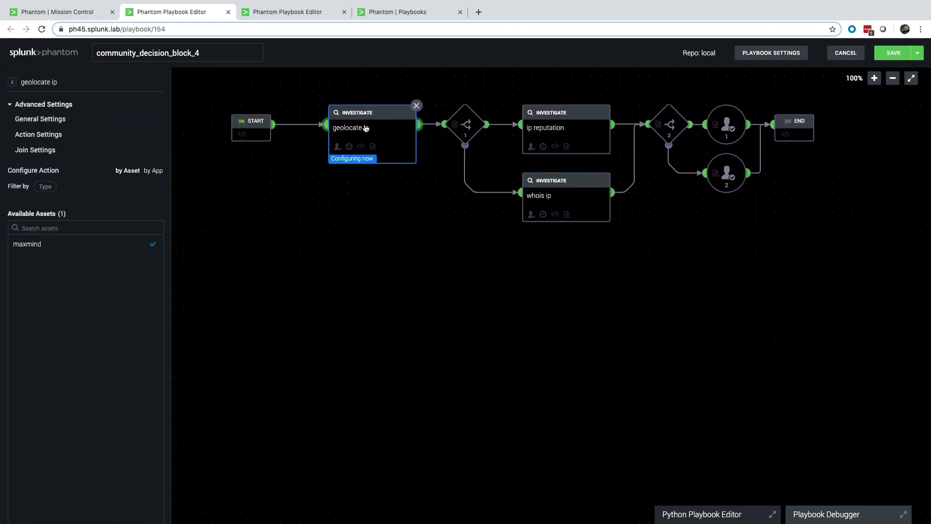
{"action": "left_click", "coordinate": [366, 129]}
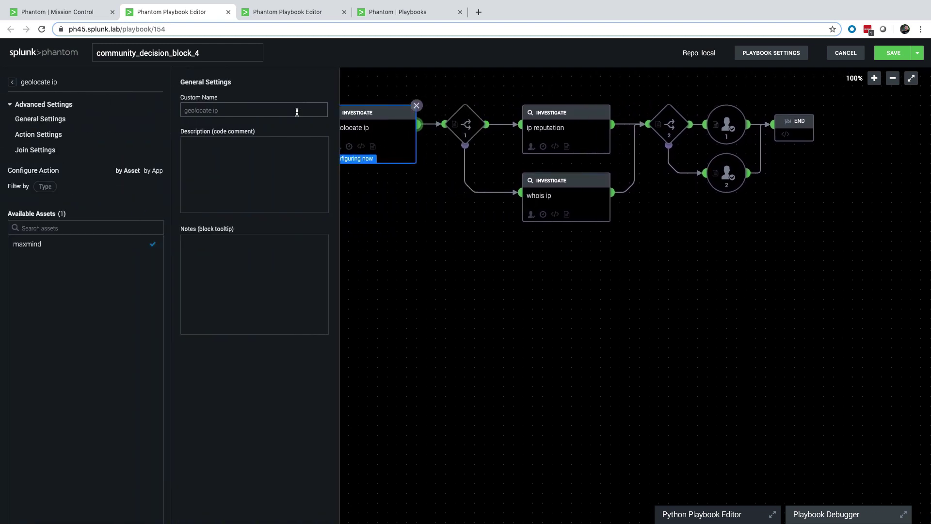
{"action": "left_click", "coordinate": [37, 244]}
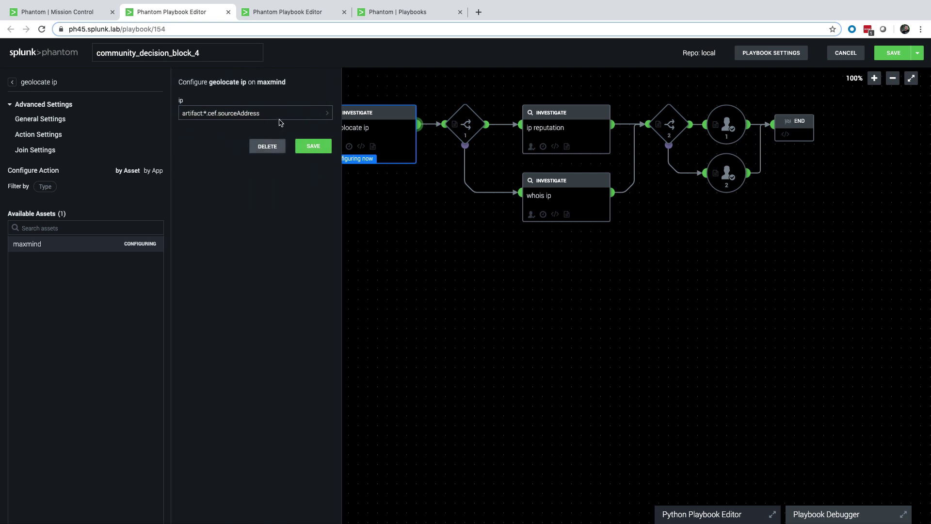
{"action": "left_click", "coordinate": [420, 212]}
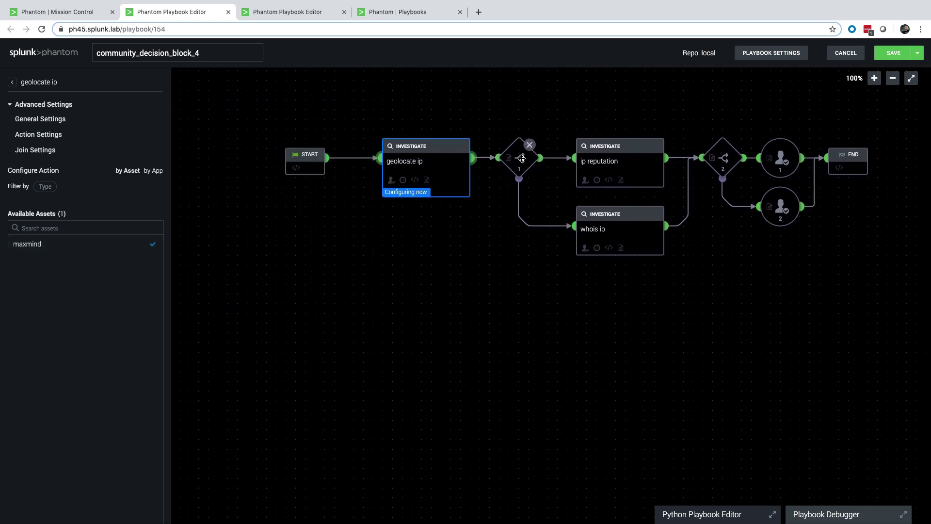
- Review decision 1's If condition, and the If and Else If conditions of decision 2
{"action": "left_click", "coordinate": [522, 159]}
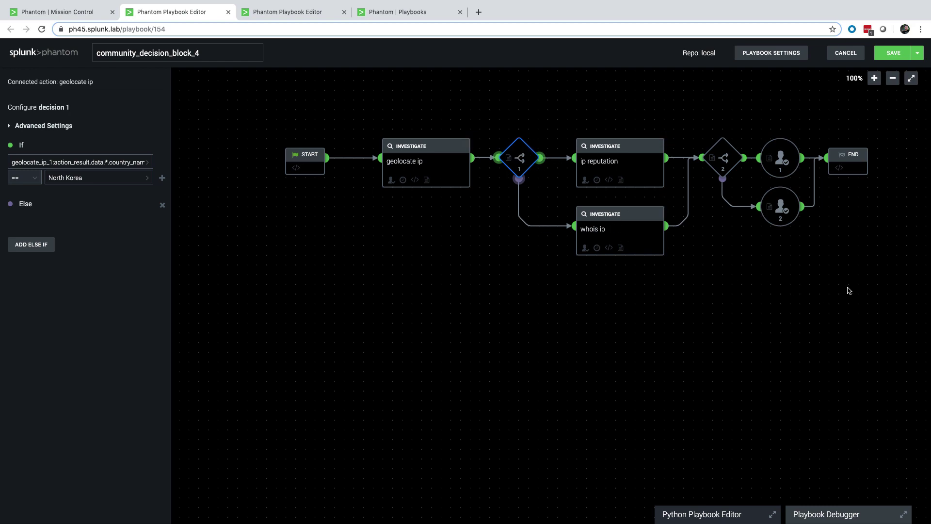
{"action": "left_click_drag", "start_coordinate": [849, 290], "coordinate": [639, 299]}
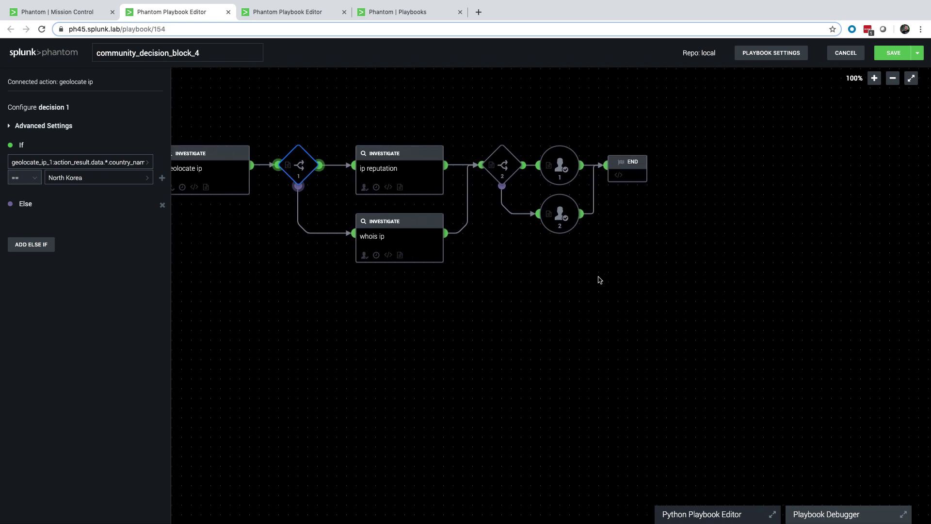
{"action": "left_click", "coordinate": [501, 163]}
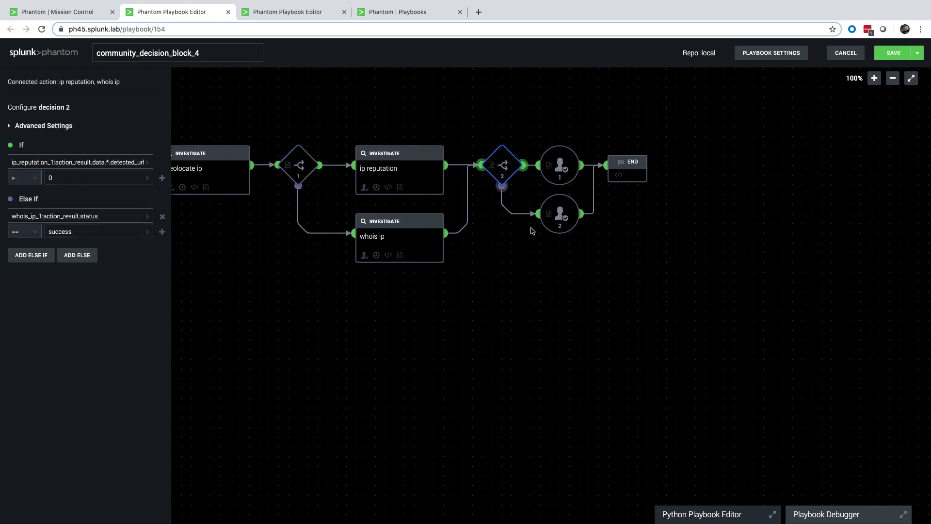
{"action": "left_click", "coordinate": [49, 175]}
{"action": "type", "text": "0"}
{"action": "left_click", "coordinate": [519, 275]}
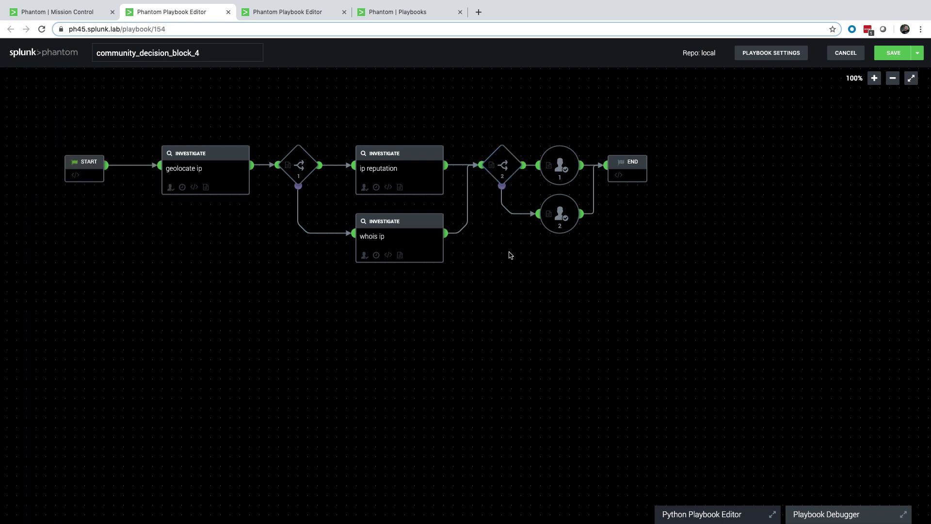
- Save community_decision_block_4 and test it in the Playbook Debugger on event 15 with scope all
{"action": "left_click", "coordinate": [826, 515]}
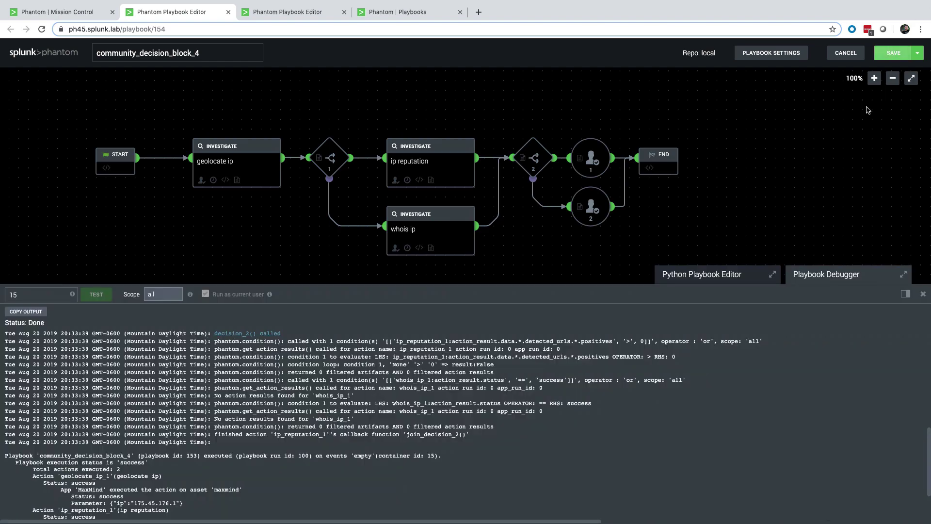
{"action": "left_click", "coordinate": [894, 52]}
{"action": "left_click", "coordinate": [97, 295]}
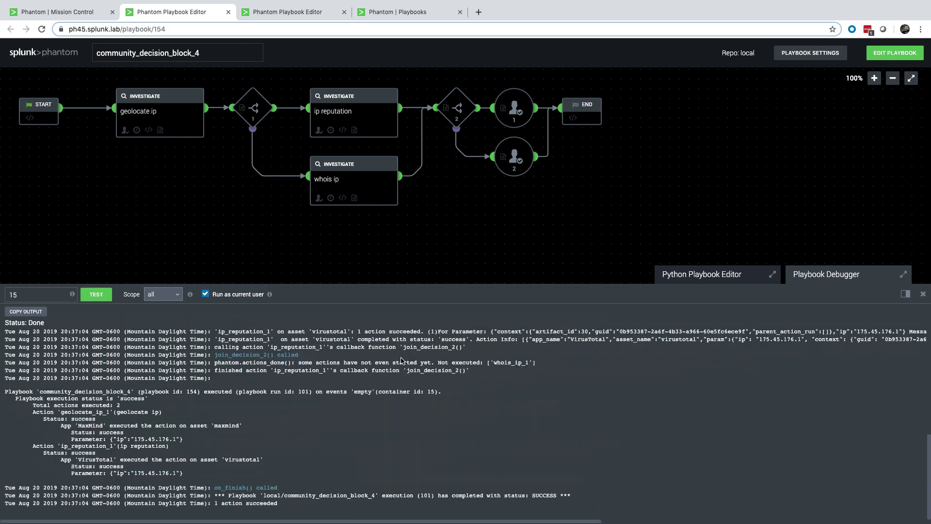
- Trace the test log from its start, highlighting the geolocate_ip_1, decision_1 and ip_reputation_1 calls and decision_1's country comparison
{"action": "scroll", "coordinate": [402, 360], "scroll_direction": "up", "scroll_amount": 10}
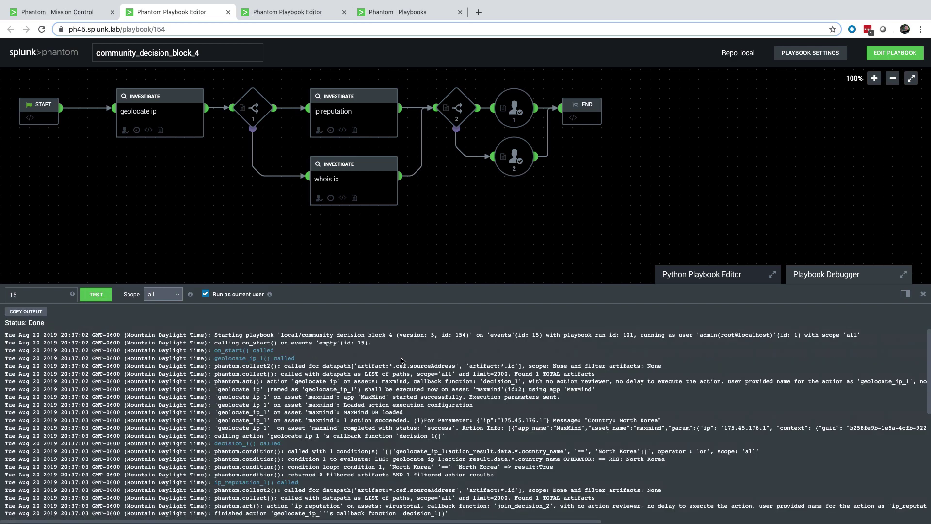
{"action": "double_click", "coordinate": [241, 359]}
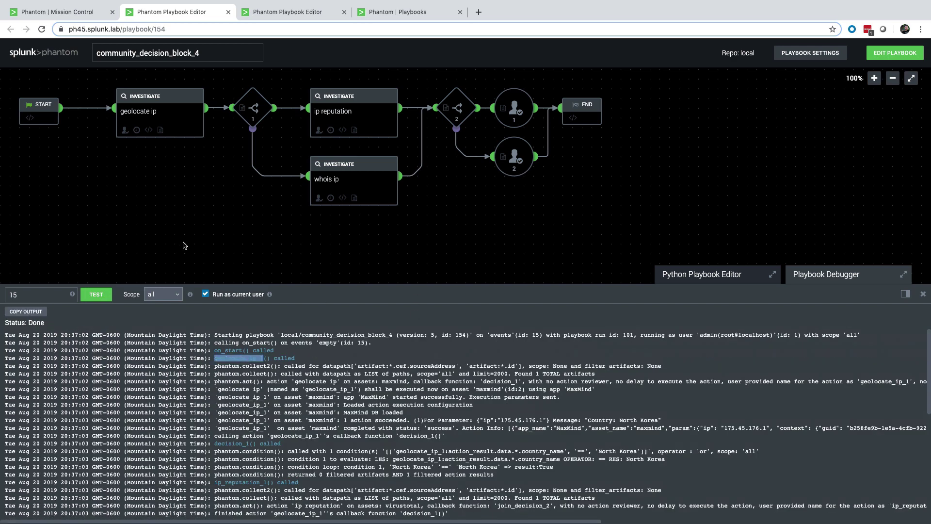
{"action": "left_click", "coordinate": [345, 369]}
{"action": "scroll", "coordinate": [351, 365], "scroll_direction": "down", "scroll_amount": 1}
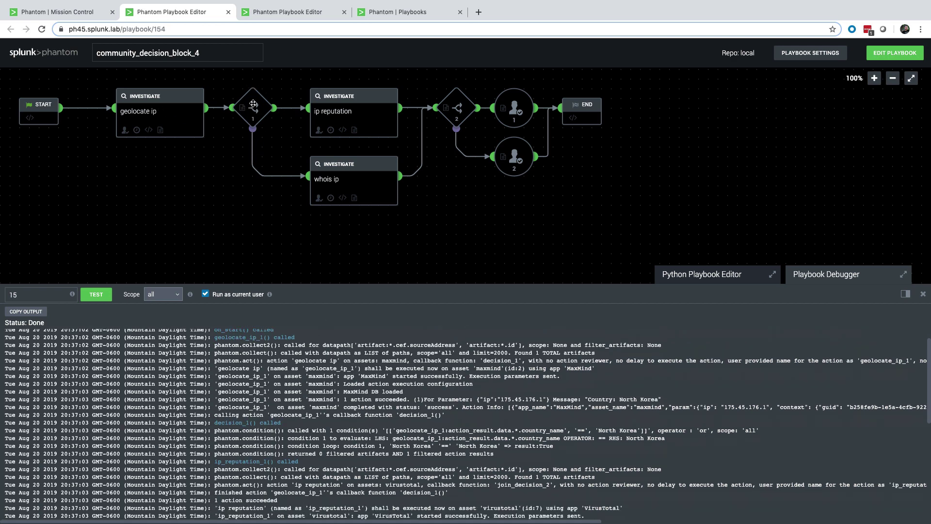
{"action": "double_click", "coordinate": [233, 422]}
{"action": "scroll", "coordinate": [430, 434], "scroll_direction": "down", "scroll_amount": 1}
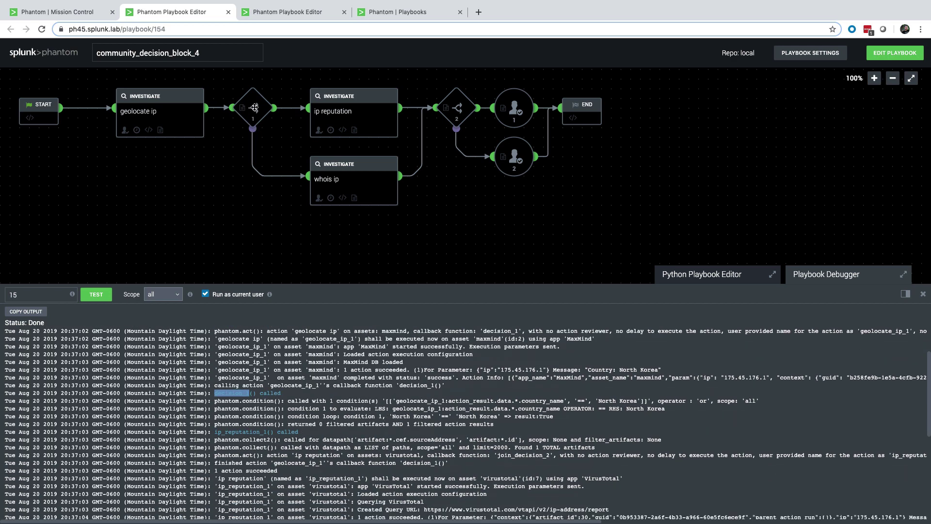
{"action": "double_click", "coordinate": [243, 432]}
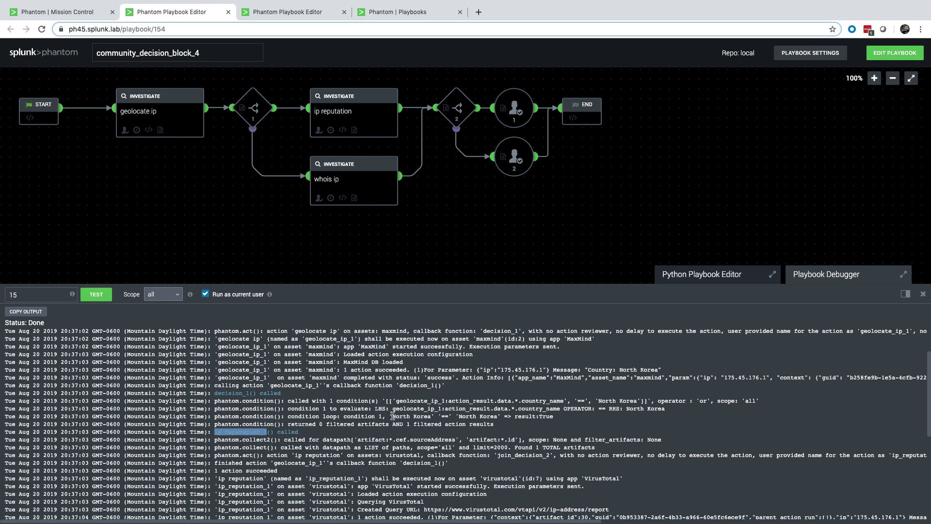
{"action": "left_click_drag", "start_coordinate": [393, 416], "coordinate": [439, 416]}
{"action": "left_click", "coordinate": [449, 416]}
- Examine the join_decision_2 call in the test log, highlighting its phantom.actions_done line, and read on to the execution summary
{"action": "scroll", "coordinate": [286, 432], "scroll_direction": "down", "scroll_amount": 3}
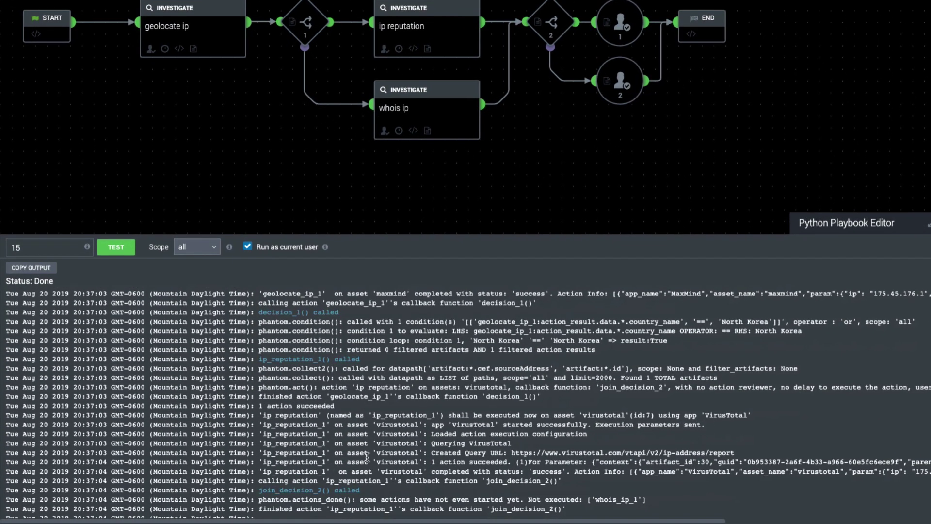
{"action": "scroll", "coordinate": [303, 470], "scroll_direction": "down", "scroll_amount": 1}
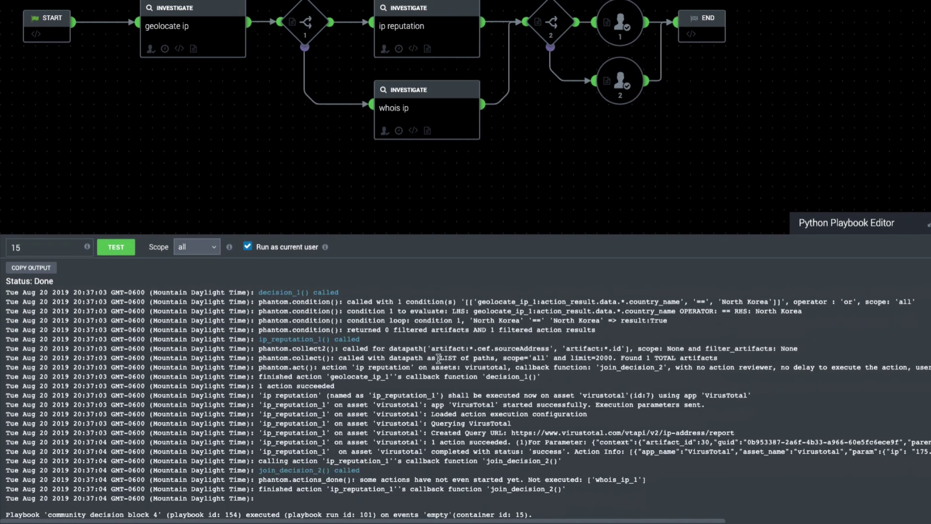
{"action": "scroll", "coordinate": [434, 383], "scroll_direction": "down", "scroll_amount": 1}
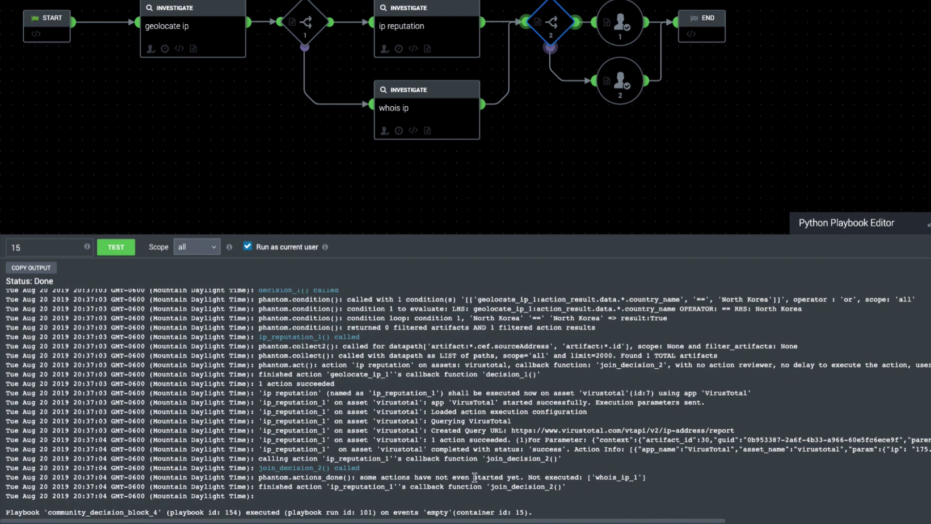
{"action": "left_click_drag", "start_coordinate": [389, 478], "coordinate": [570, 478]}
{"action": "left_click", "coordinate": [598, 477]}
{"action": "scroll", "coordinate": [410, 501], "scroll_direction": "down", "scroll_amount": 2}
{"action": "scroll", "coordinate": [410, 502], "scroll_direction": "down", "scroll_amount": 1}
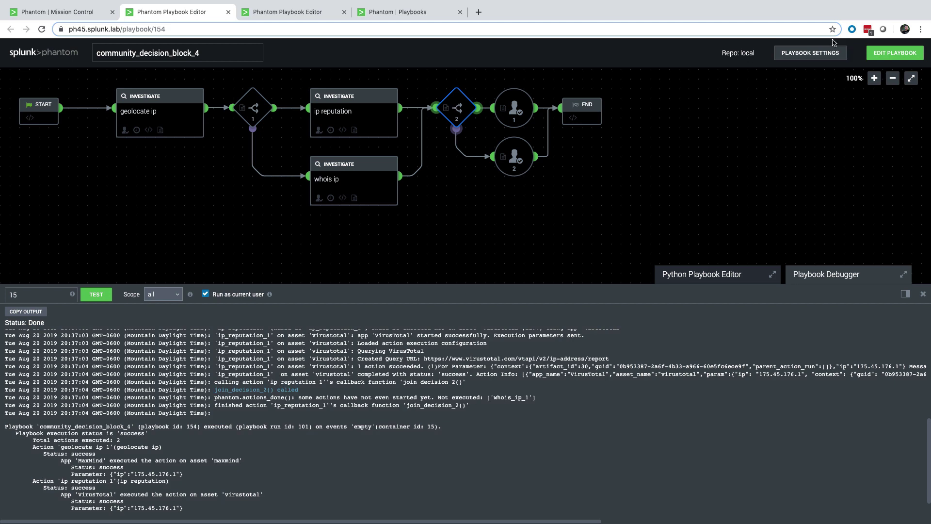
- Edit the playbook and make whois_ip_1 and ip_reputation_1 no longer required incoming connections in decision 2's Join Settings
{"action": "left_click", "coordinate": [881, 52]}
{"action": "left_click", "coordinate": [41, 127]}
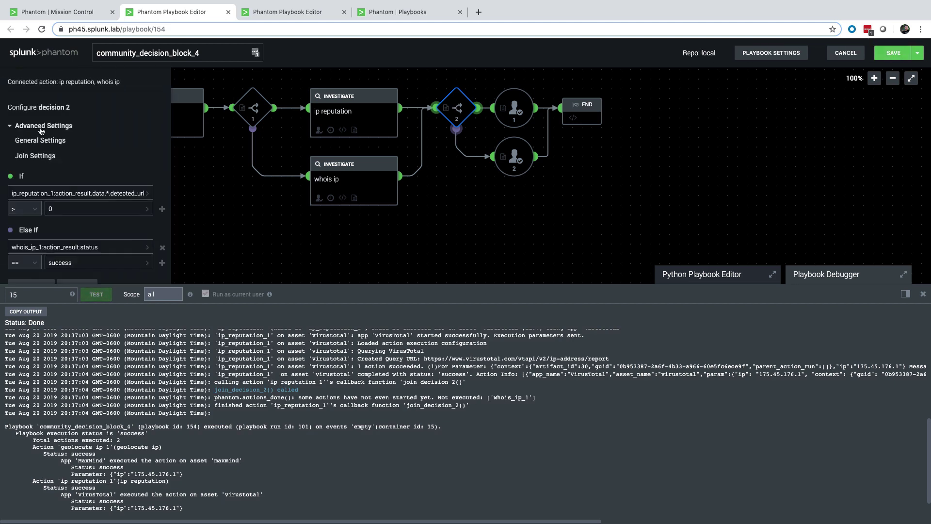
{"action": "left_click", "coordinate": [36, 156]}
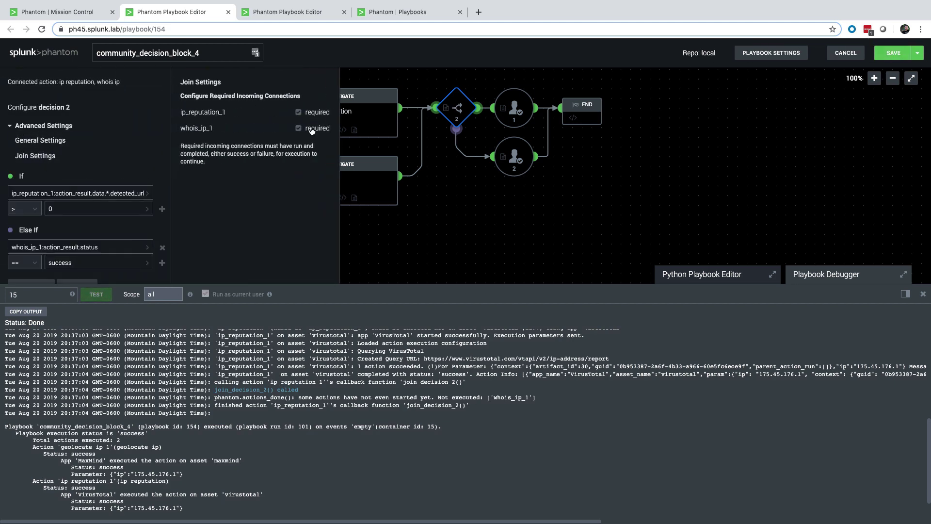
{"action": "left_click_drag", "start_coordinate": [463, 205], "coordinate": [638, 218]}
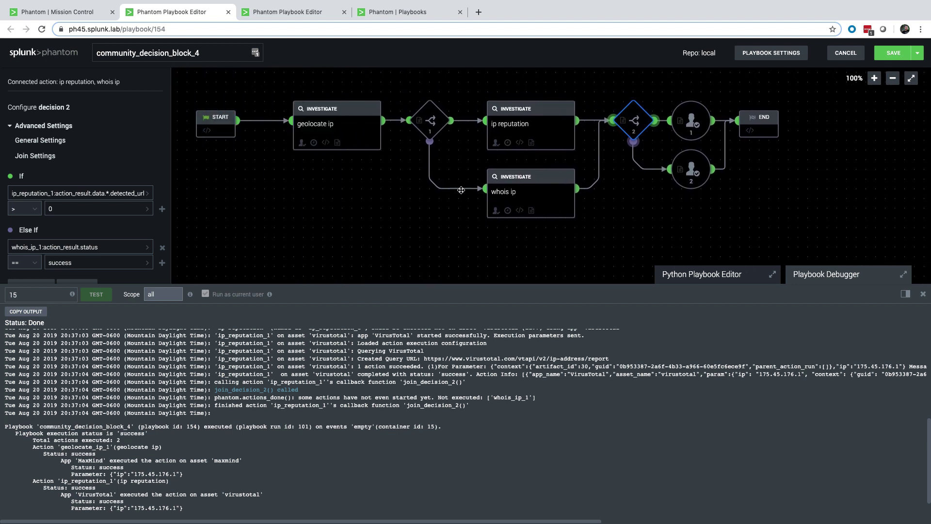
{"action": "left_click", "coordinate": [75, 162]}
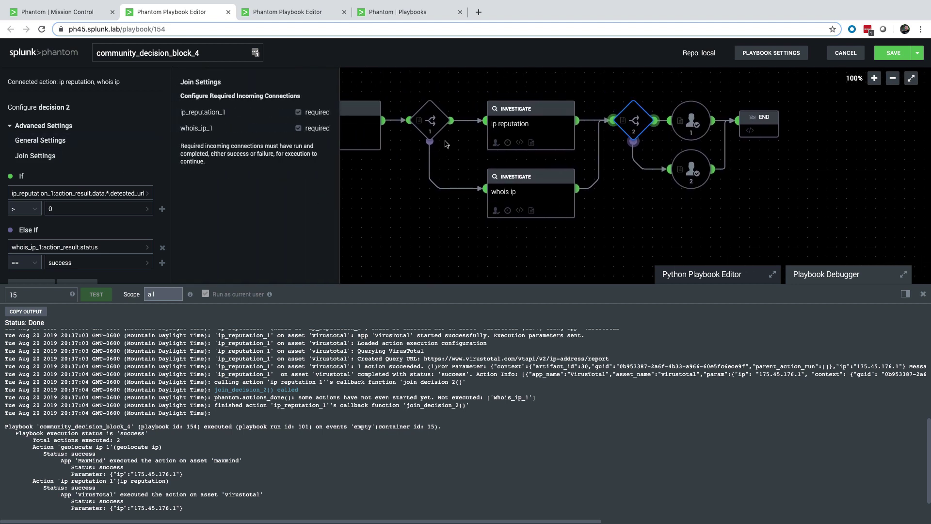
{"action": "mouse_move", "coordinate": [429, 123]}
{"action": "mouse_move", "coordinate": [501, 182]}
{"action": "mouse_move", "coordinate": [612, 121]}
{"action": "mouse_move", "coordinate": [517, 200]}
{"action": "mouse_move", "coordinate": [541, 132]}
{"action": "mouse_move", "coordinate": [534, 175]}
{"action": "left_click", "coordinate": [299, 128]}
{"action": "left_click", "coordinate": [299, 113]}
- Save the playbook with the changed join settings and rerun the debugger test on event 15
{"action": "left_click", "coordinate": [891, 54]}
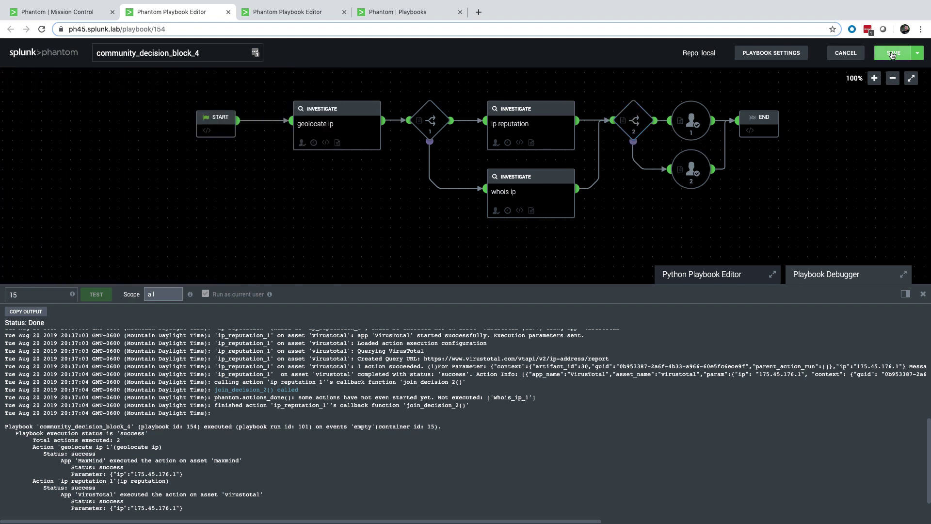
{"action": "left_click", "coordinate": [891, 54]}
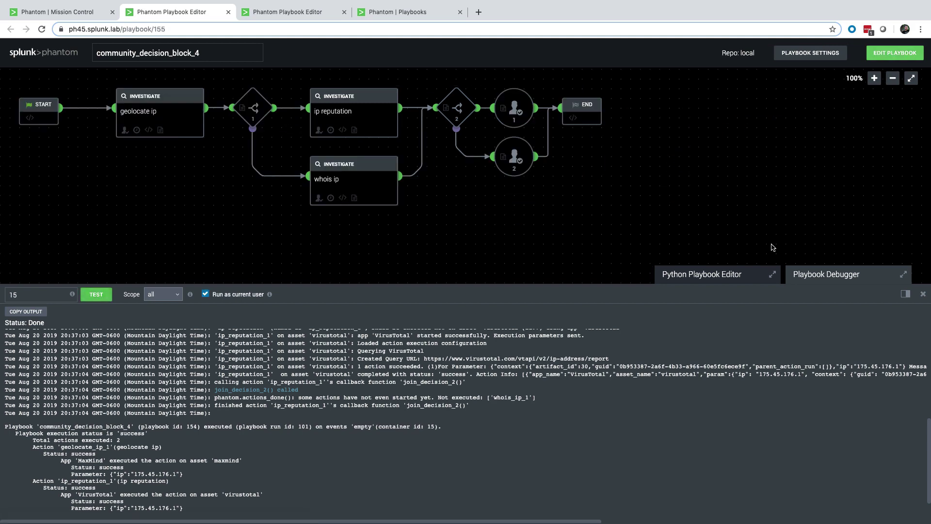
{"action": "left_click", "coordinate": [812, 277]}
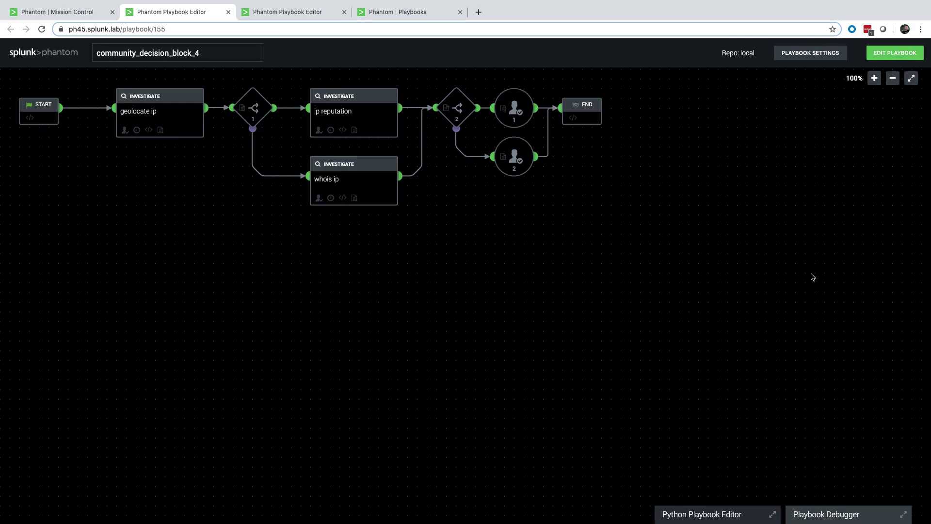
{"action": "left_click", "coordinate": [809, 516]}
{"action": "left_click", "coordinate": [92, 295]}
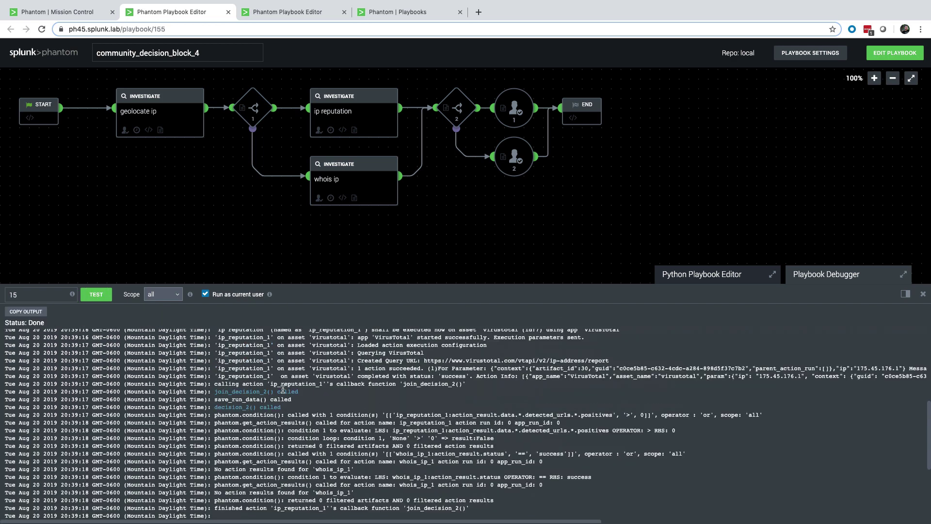
- Highlight the decision_2 call in the new test log and compare its evaluations with decision 2's If and Else If conditions
{"action": "double_click", "coordinate": [237, 407]}
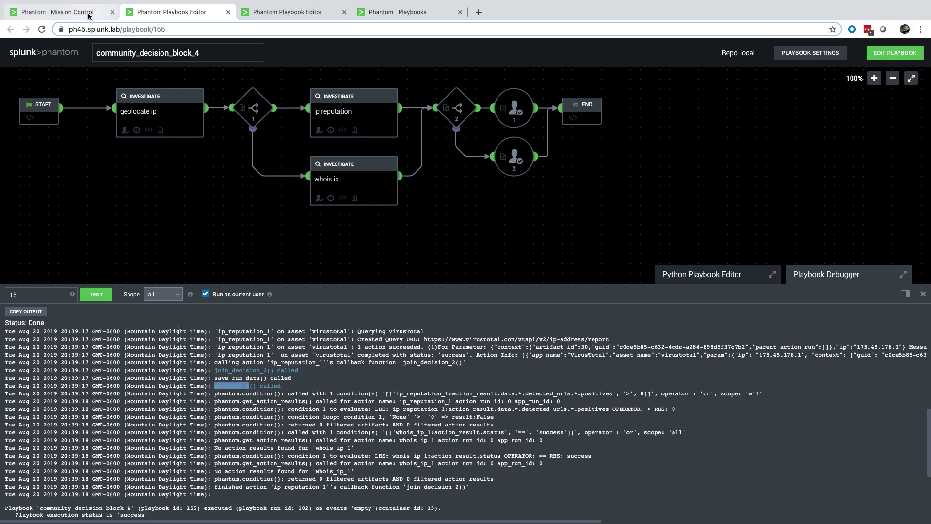
{"action": "left_click", "coordinate": [457, 103]}
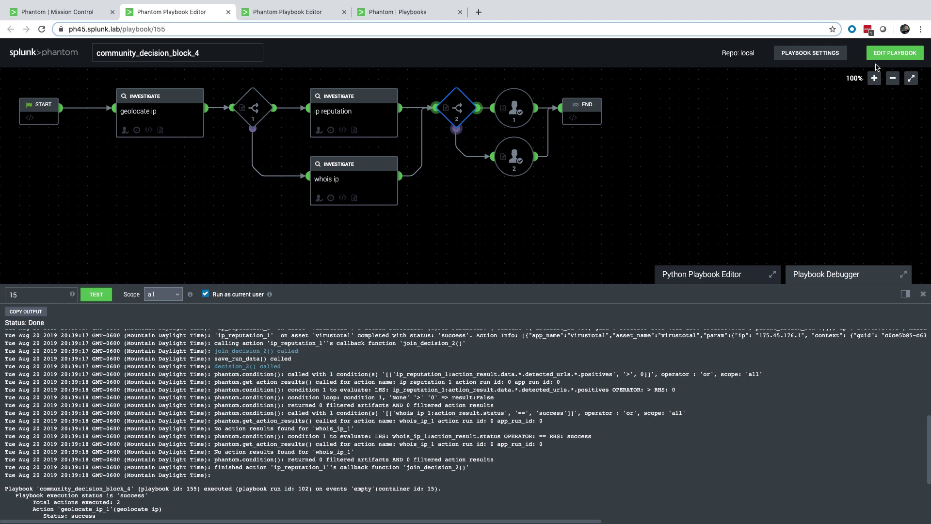
{"action": "left_click", "coordinate": [883, 51]}
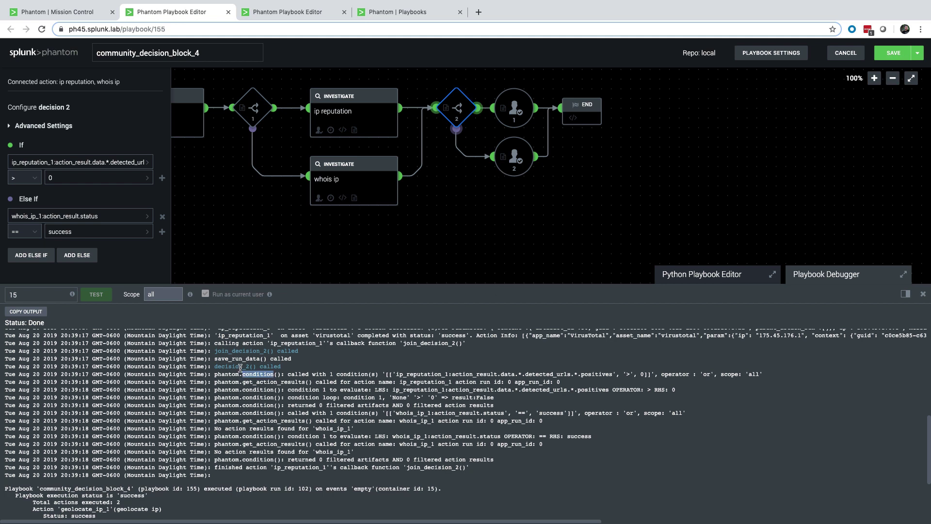
{"action": "double_click", "coordinate": [241, 367]}
{"action": "left_click", "coordinate": [260, 379]}
{"action": "left_click", "coordinate": [471, 228]}
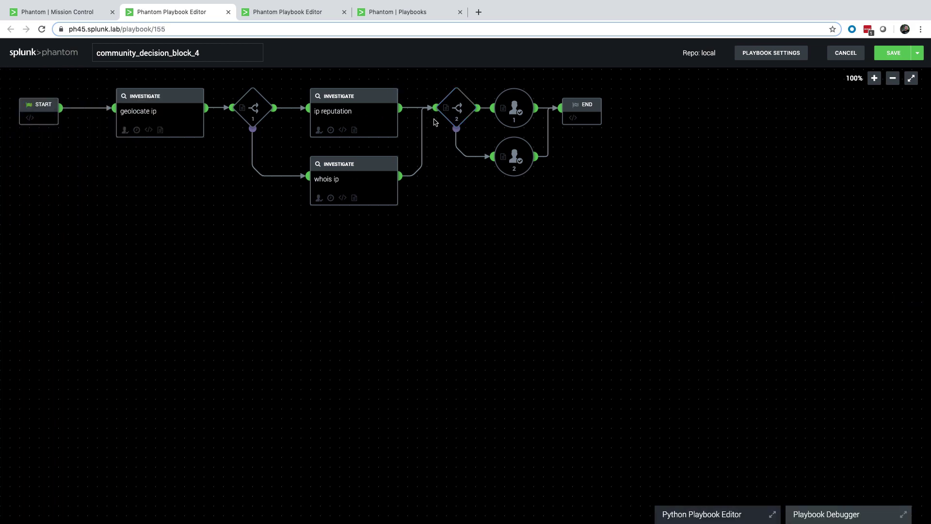
- Review the required incoming connections in decision 2's Join Settings, then close the block's configuration
{"action": "left_click", "coordinate": [455, 101]}
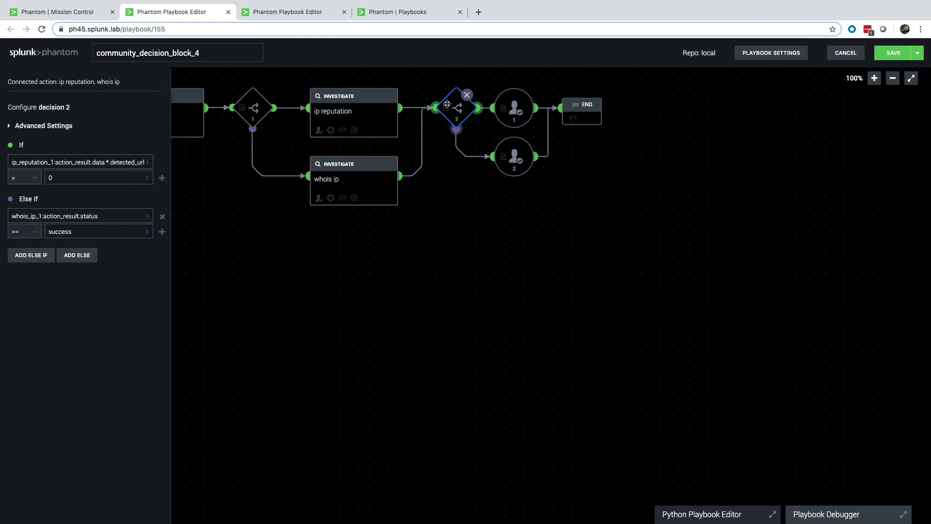
{"action": "left_click", "coordinate": [44, 128]}
{"action": "left_click", "coordinate": [40, 158]}
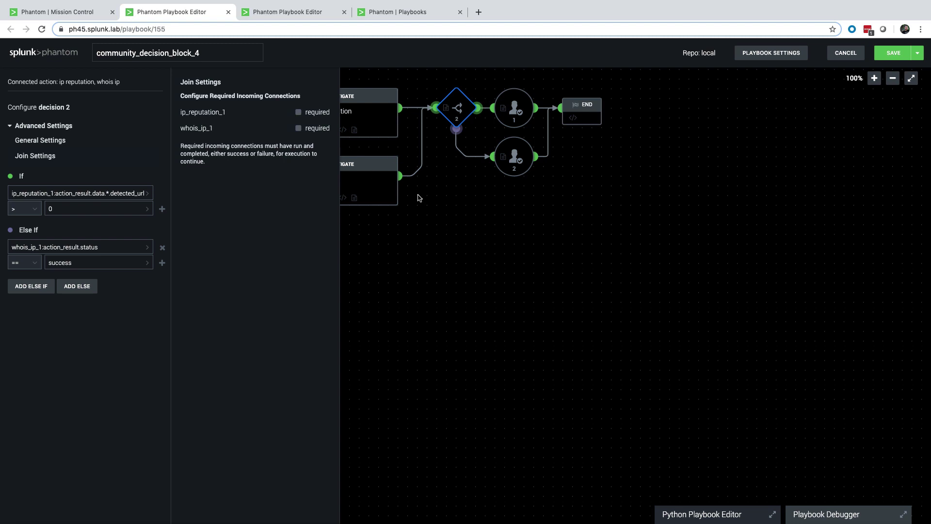
{"action": "left_click", "coordinate": [429, 252]}
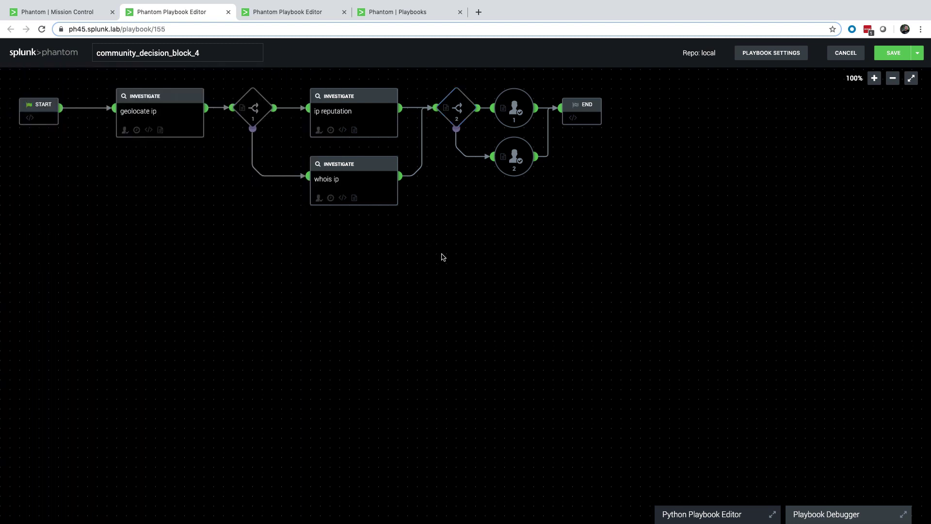